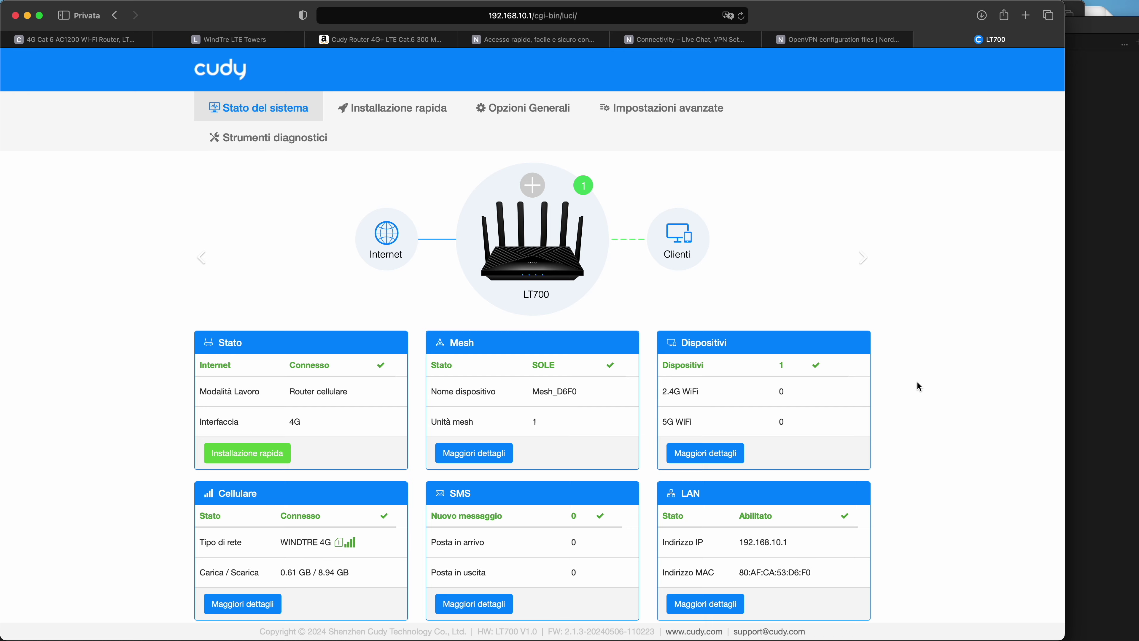
scroll(851, 379, "down", 4)
left_click(700, 362)
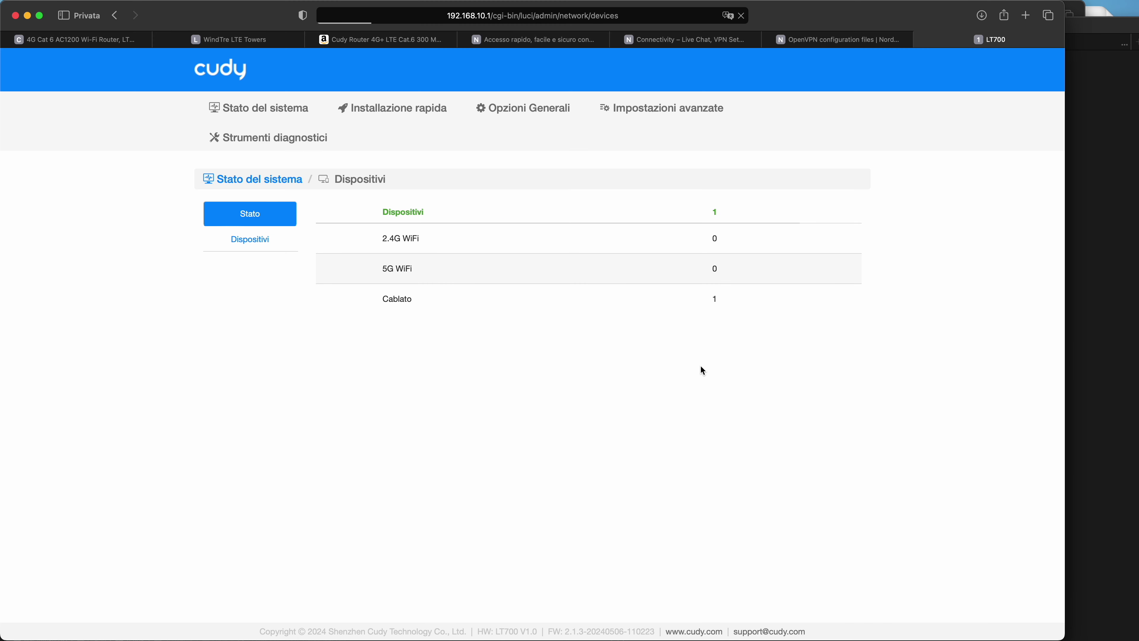
left_click(118, 19)
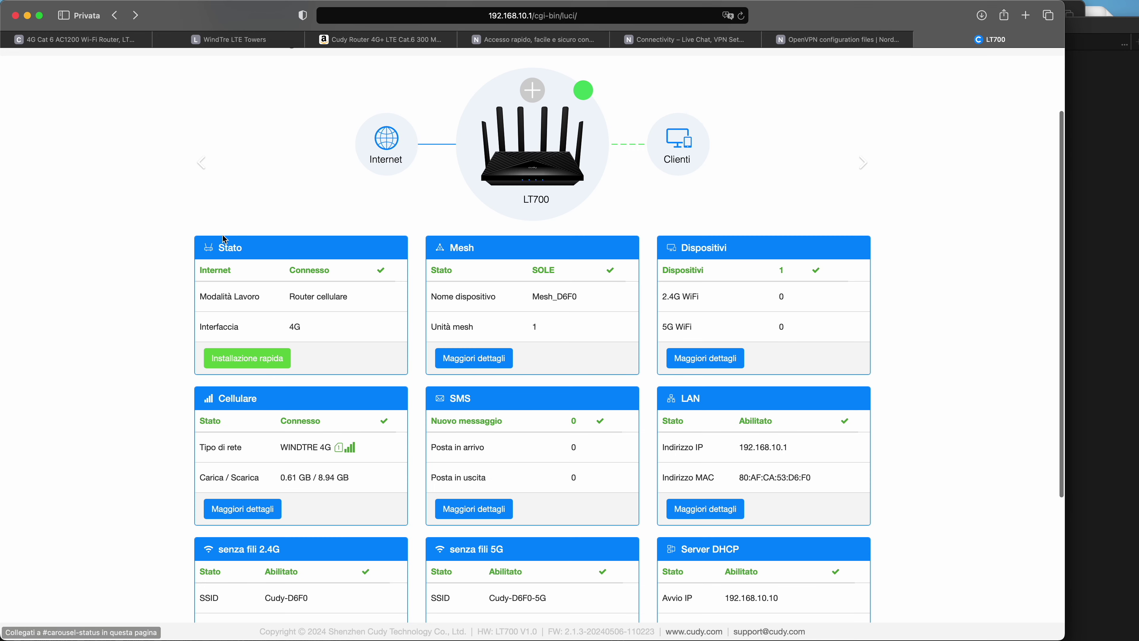
scroll(272, 432, "down", 3)
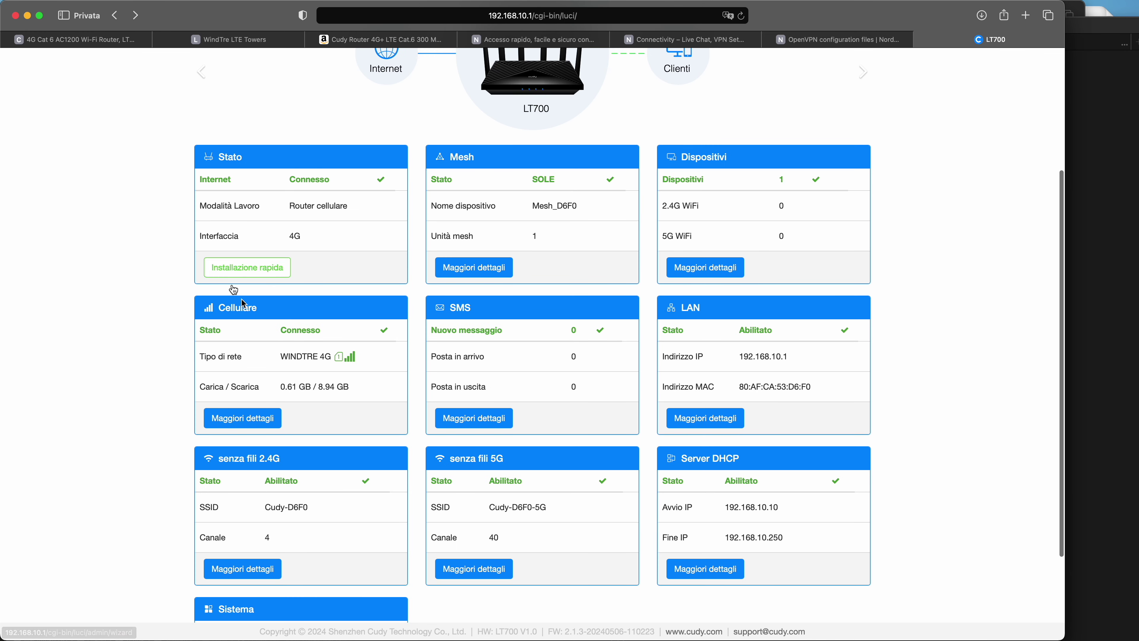
left_click(478, 420)
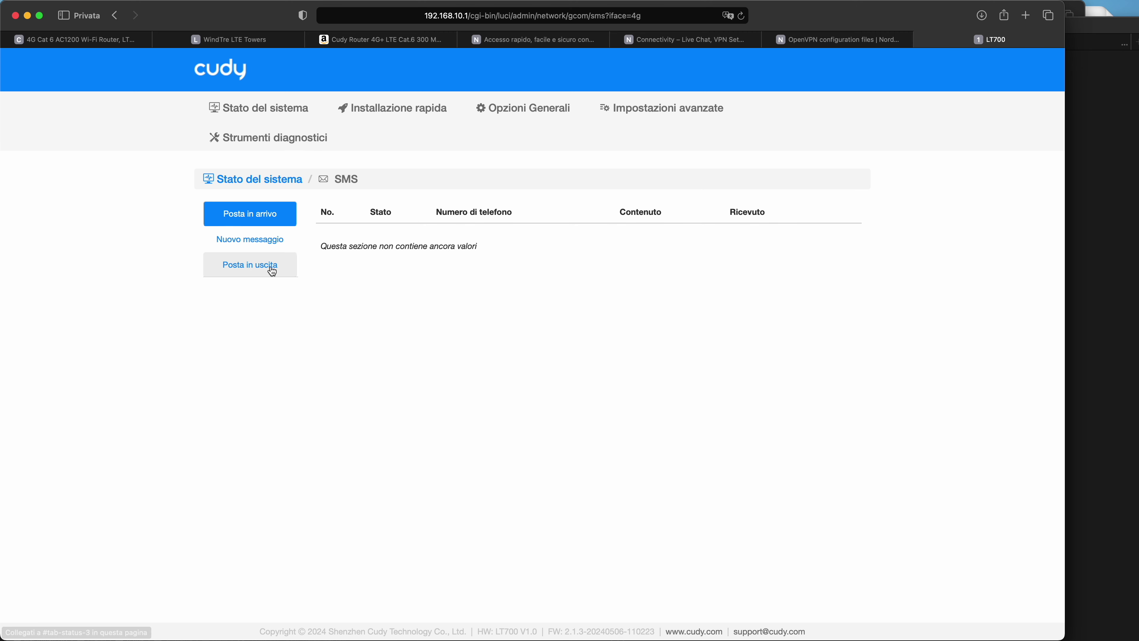
left_click(114, 15)
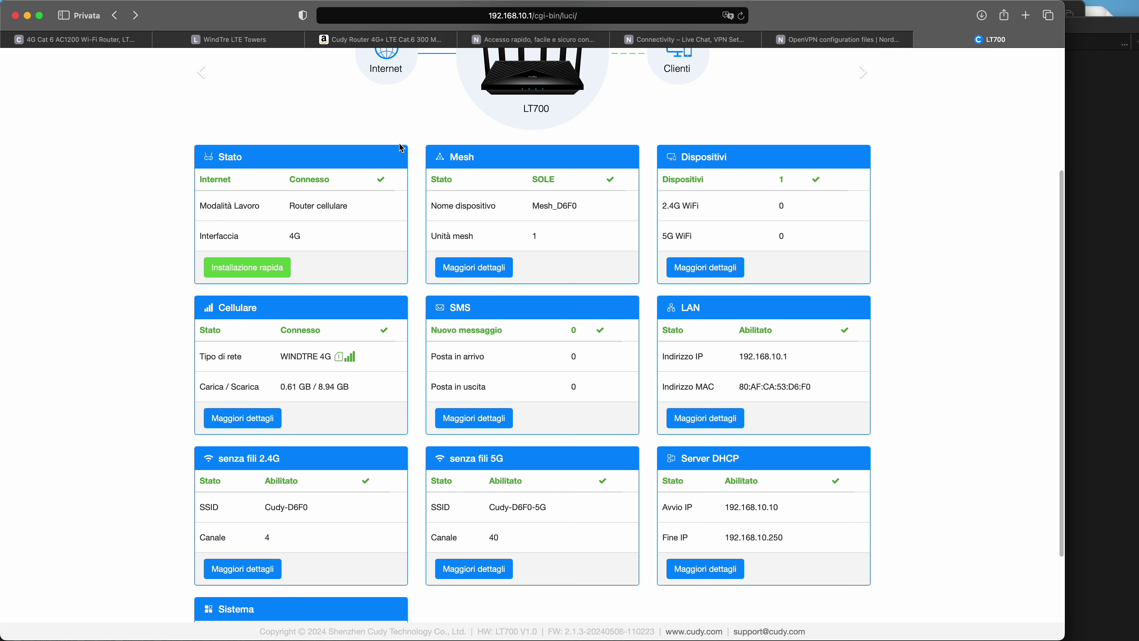
left_click(707, 414)
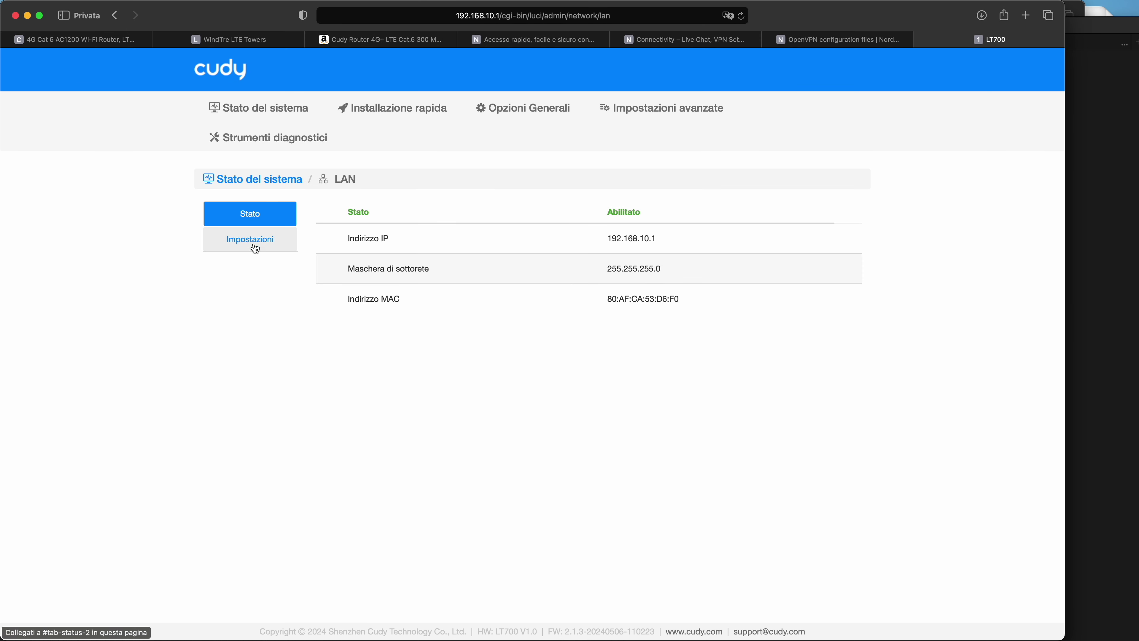
left_click(252, 242)
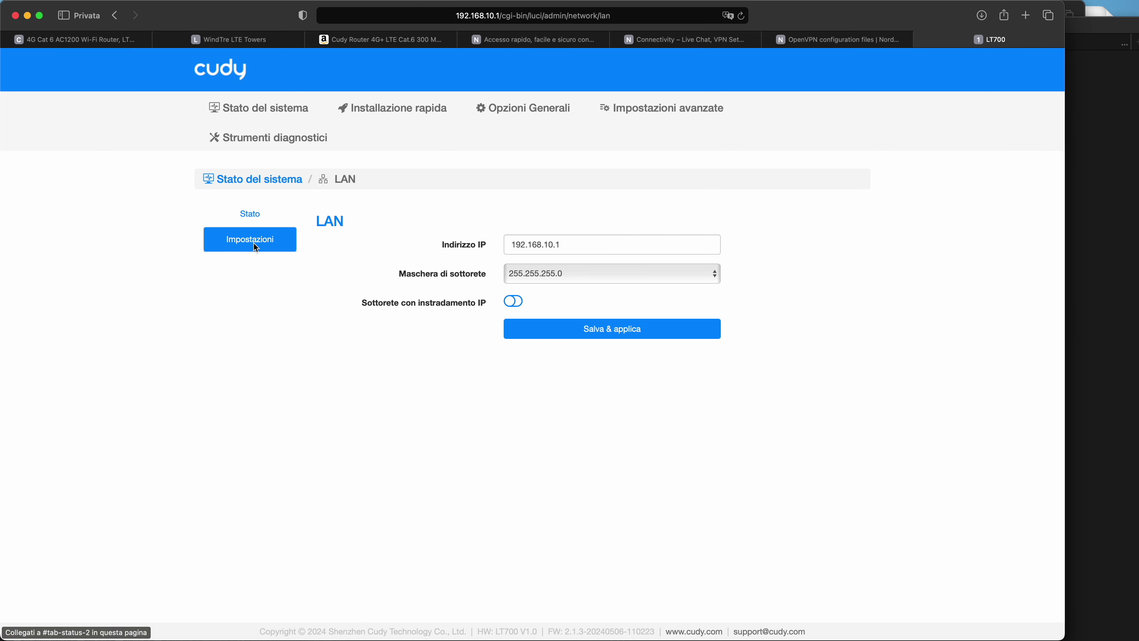
left_click(512, 302)
left_click(512, 302)
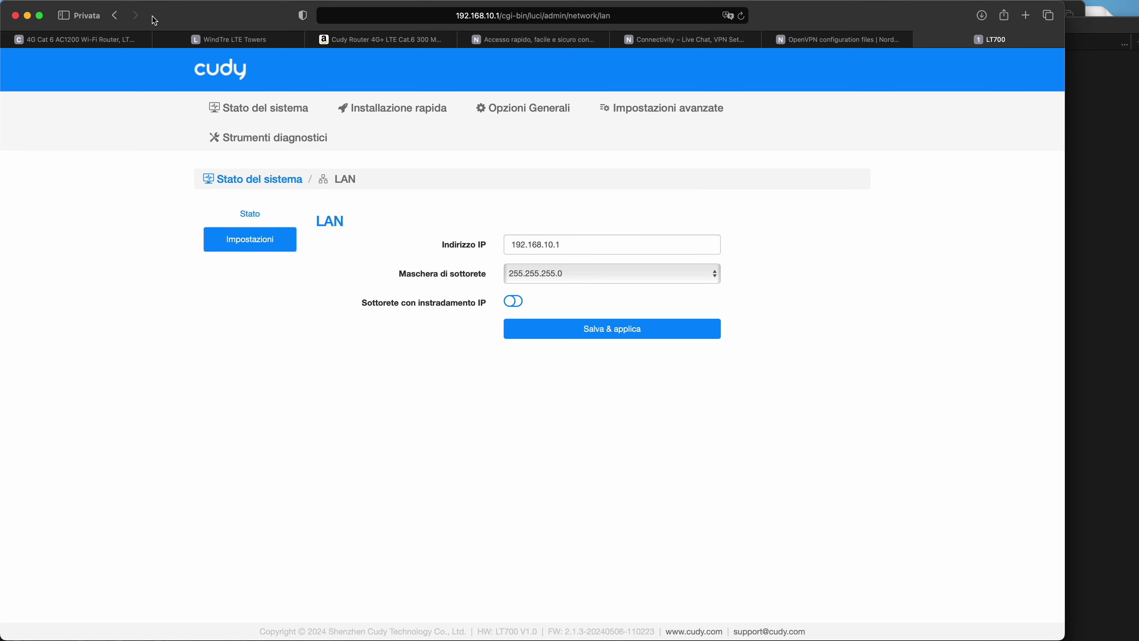
left_click(114, 16)
scroll(594, 334, "down", 2)
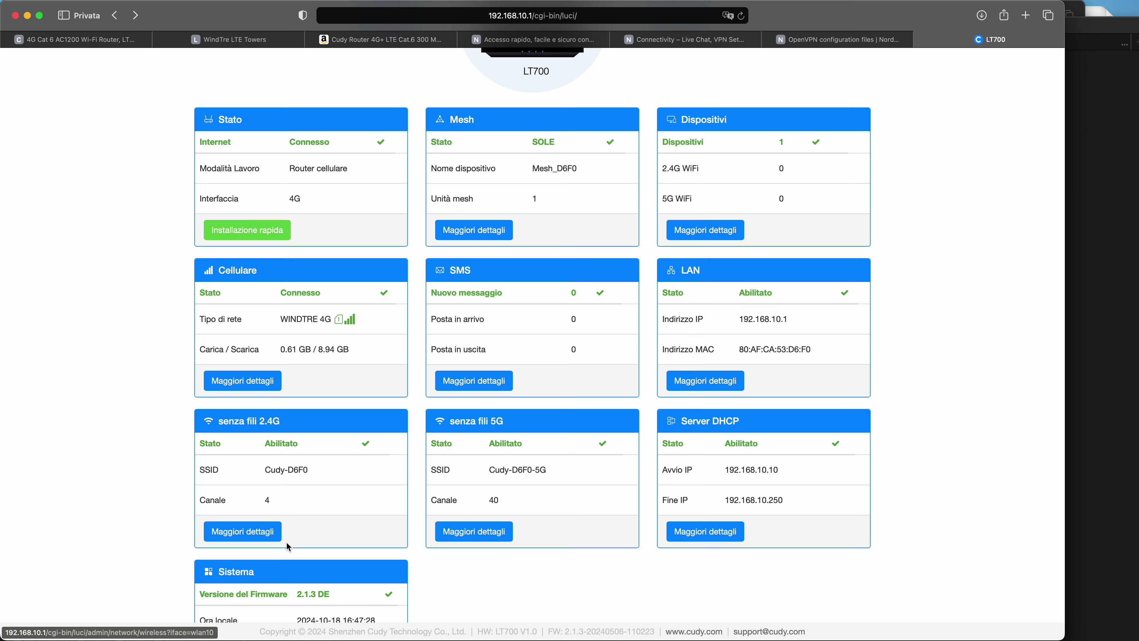
left_click(255, 534)
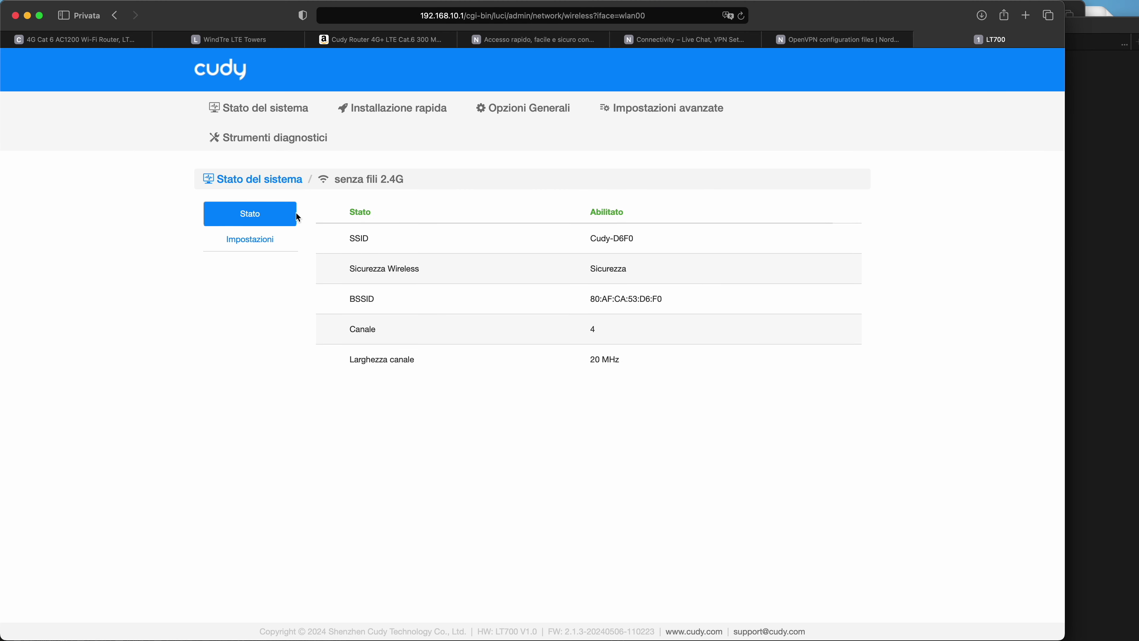
left_click(268, 242)
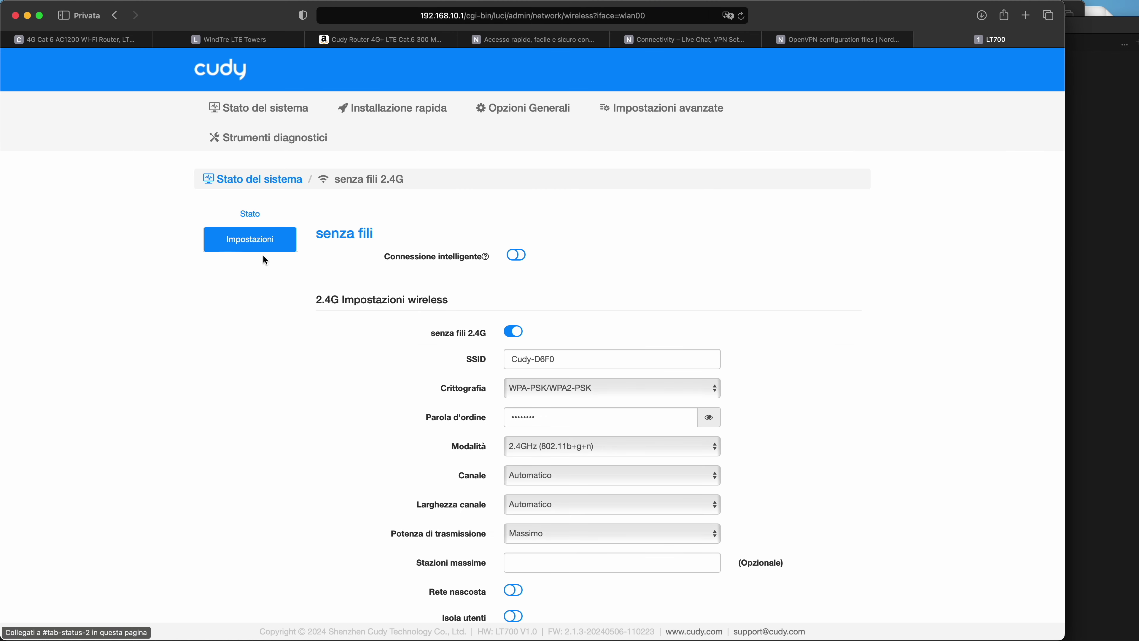
scroll(231, 362, "down", 10)
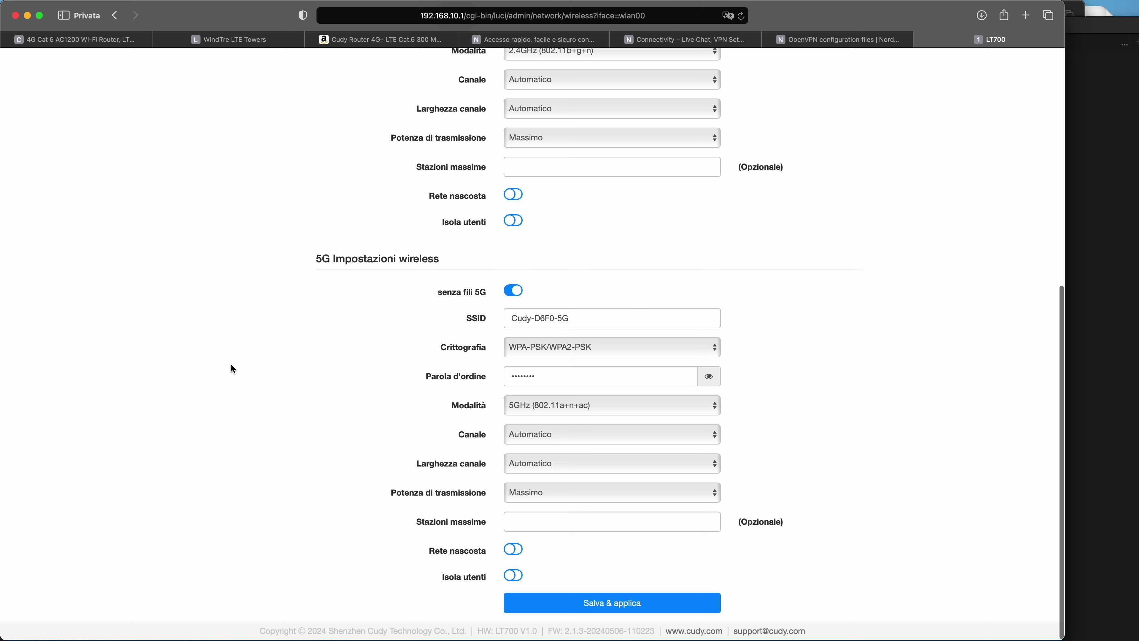
scroll(232, 369, "down", 2)
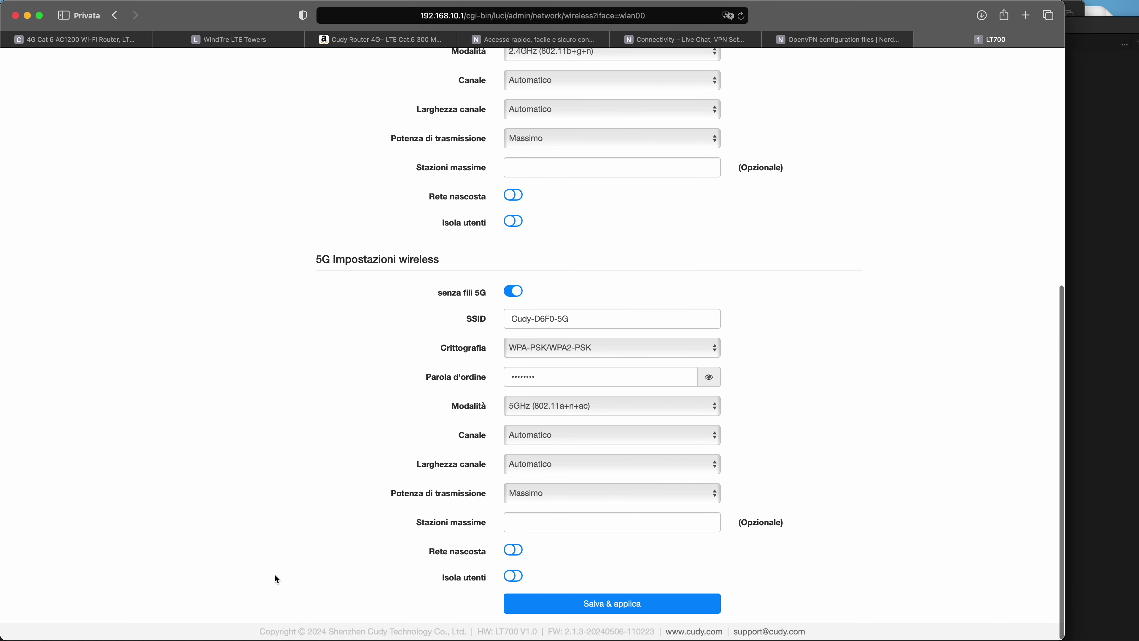
key("super+bracketleft")
key("super+bracketleft")
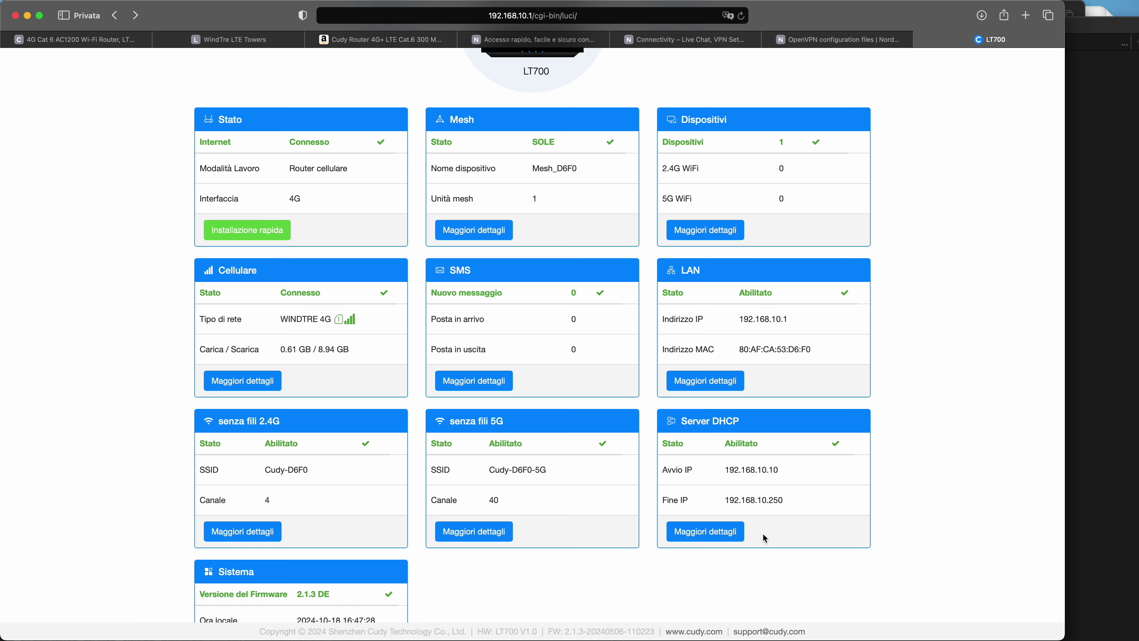
left_click(723, 533)
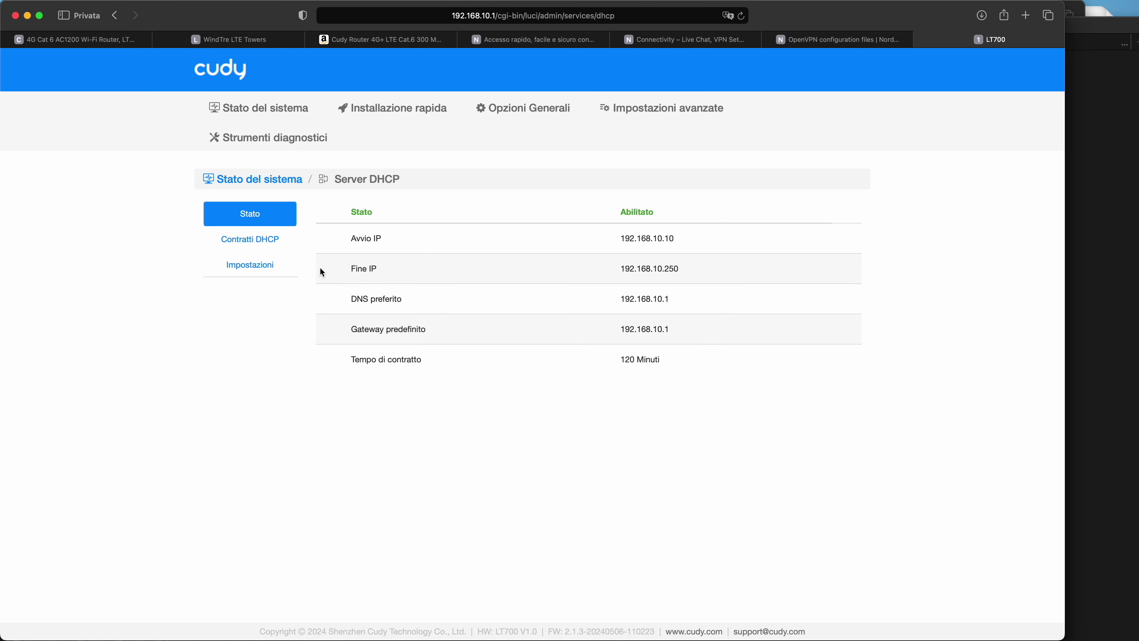
left_click(262, 247)
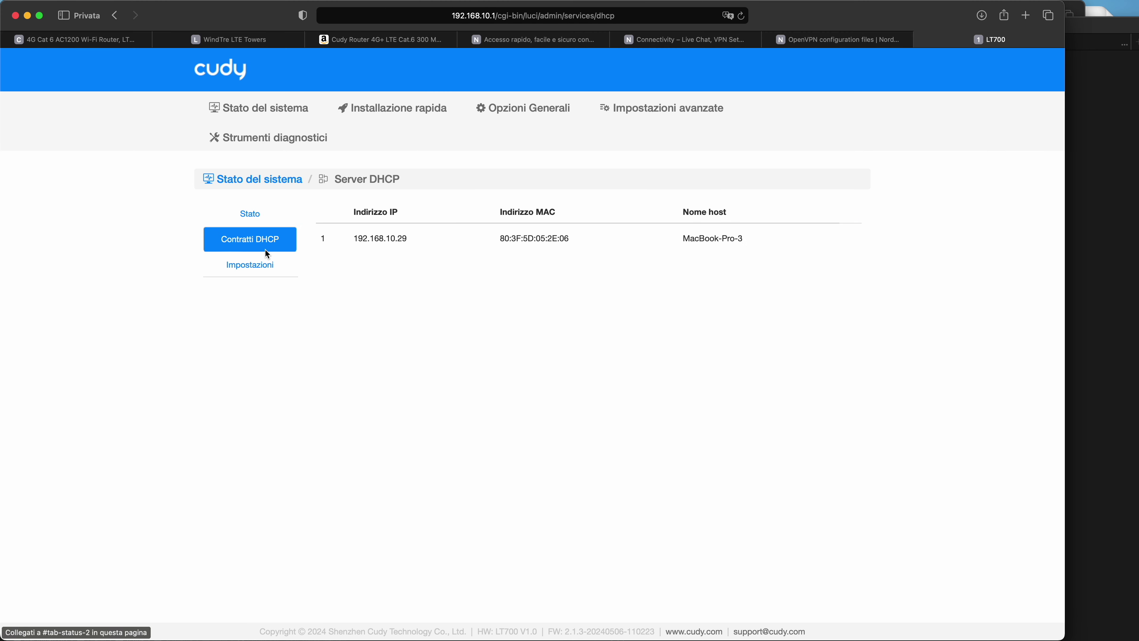
left_click(264, 269)
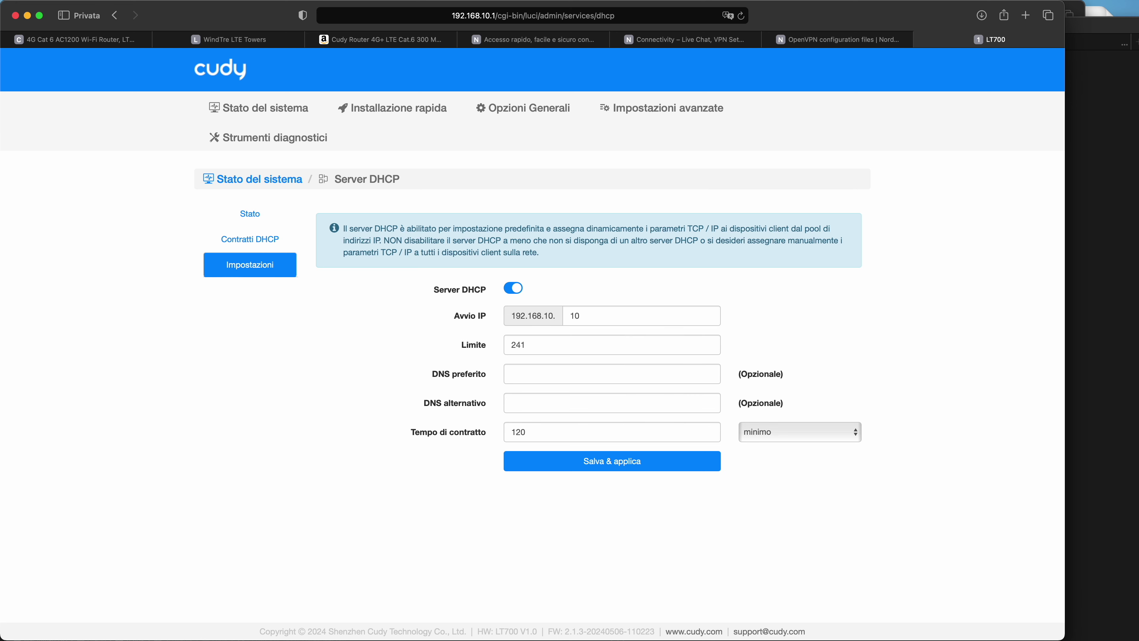
key("super+bracketleft")
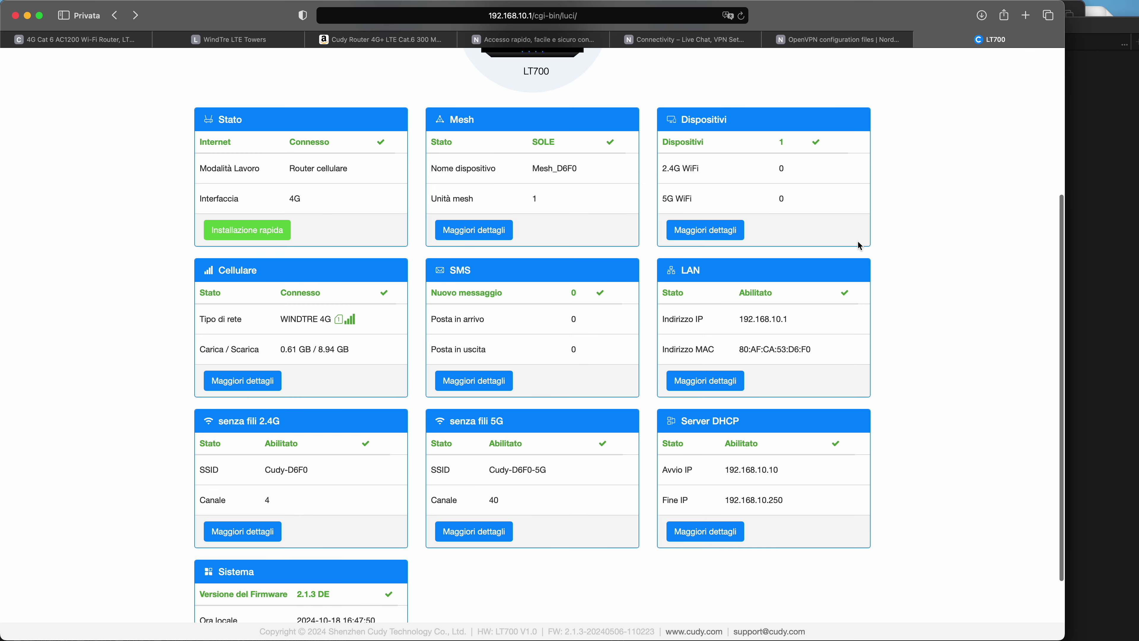
scroll(860, 246, "down", 2)
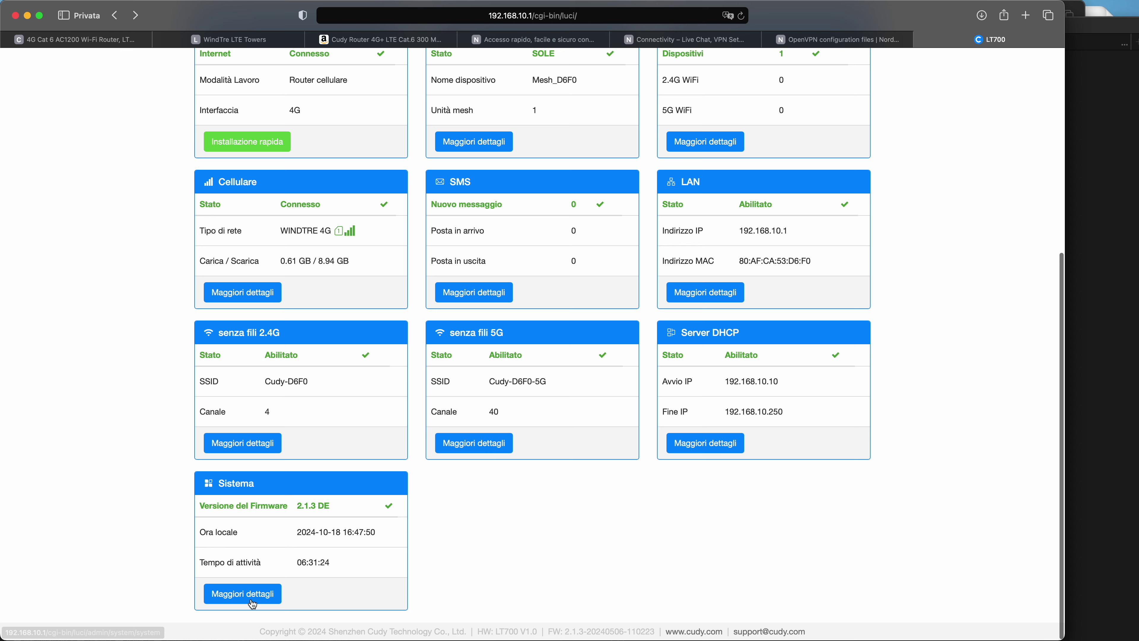
left_click(243, 594)
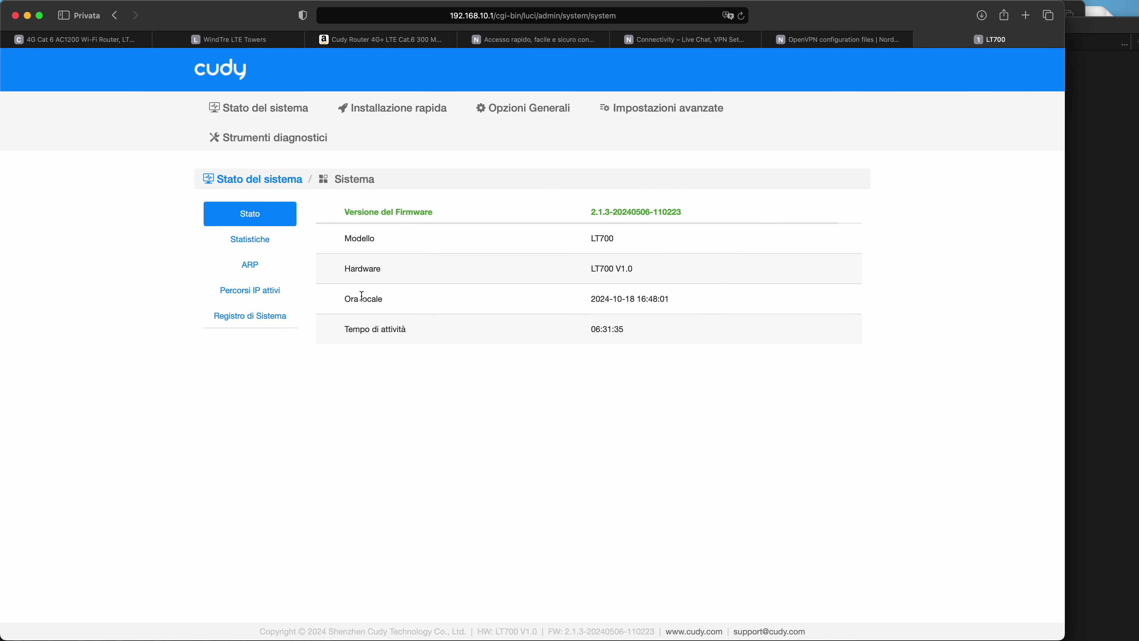
left_click(280, 247)
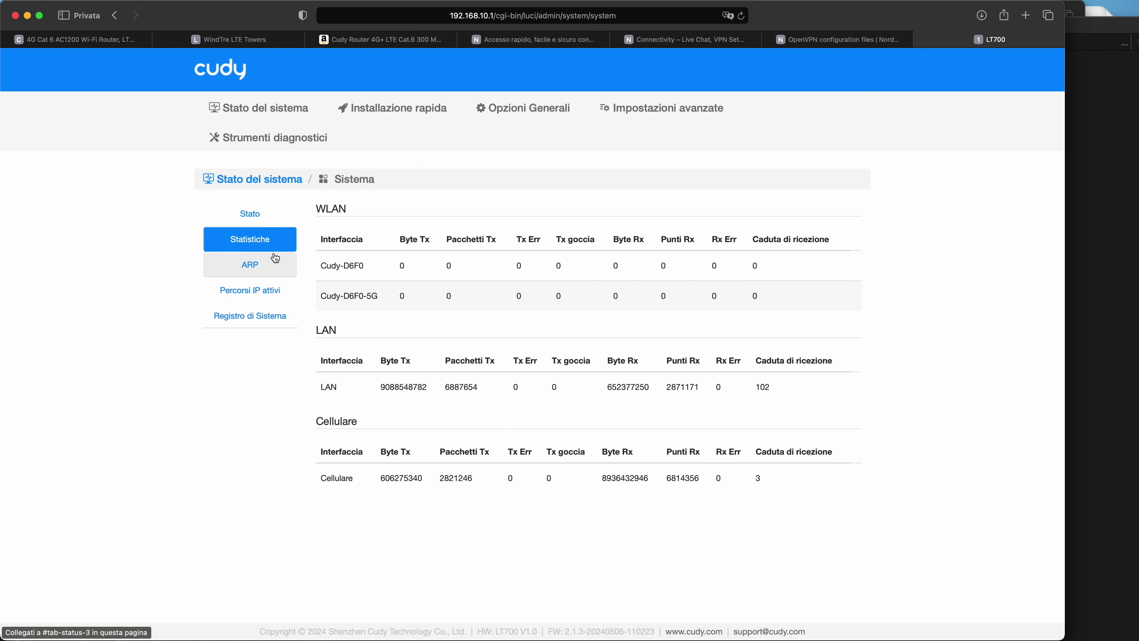
left_click(276, 258)
left_click(261, 292)
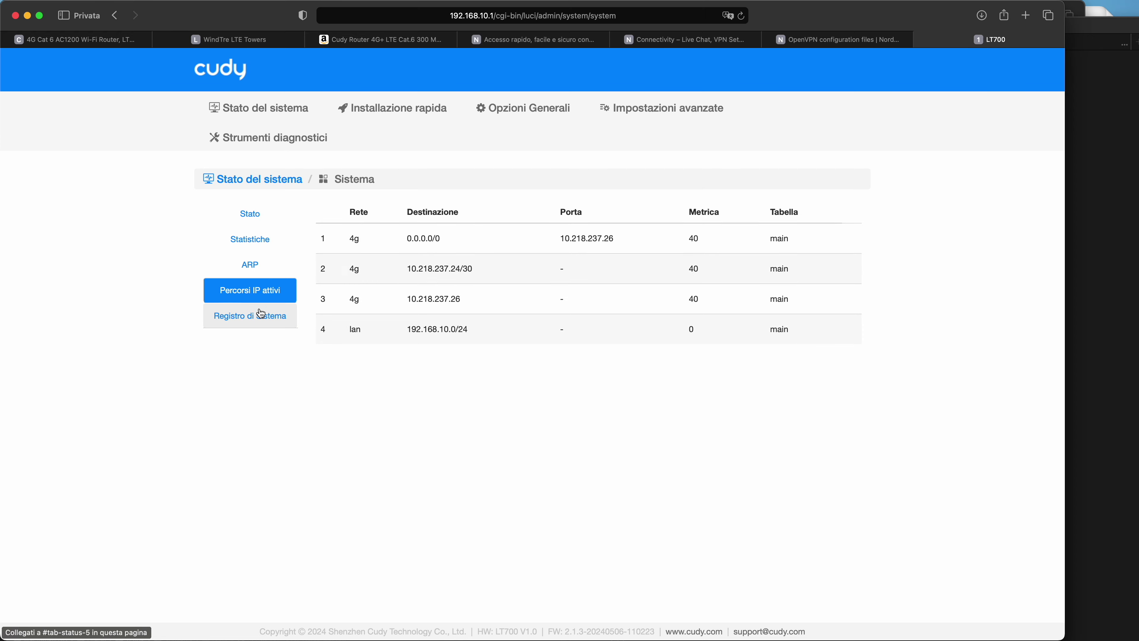
left_click(261, 314)
left_click(116, 15)
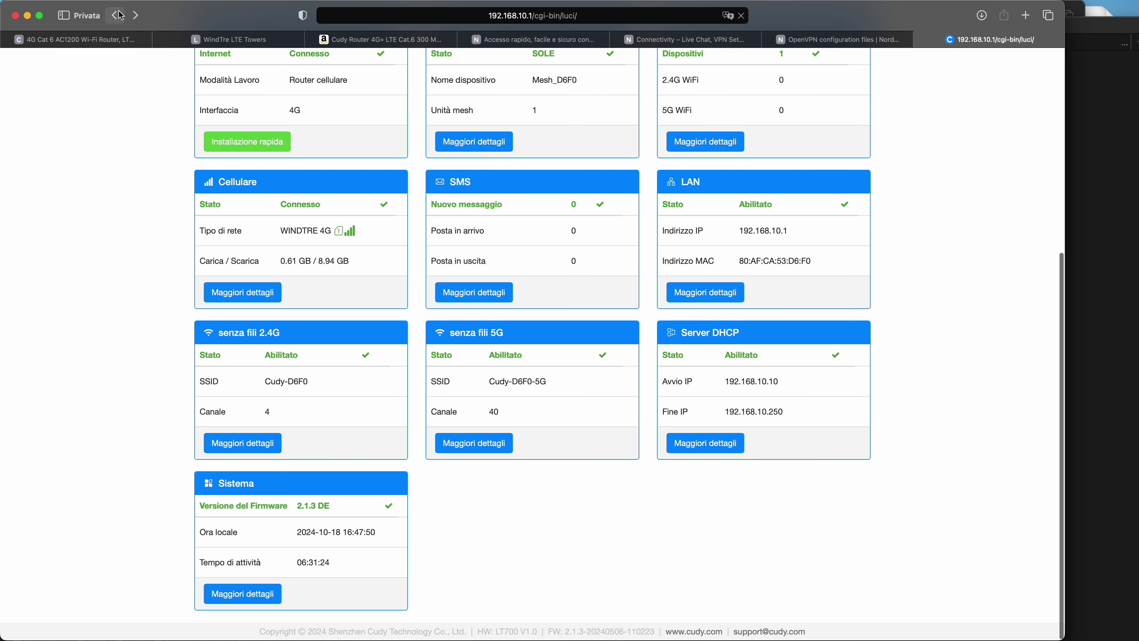
scroll(345, 492, "up", 7)
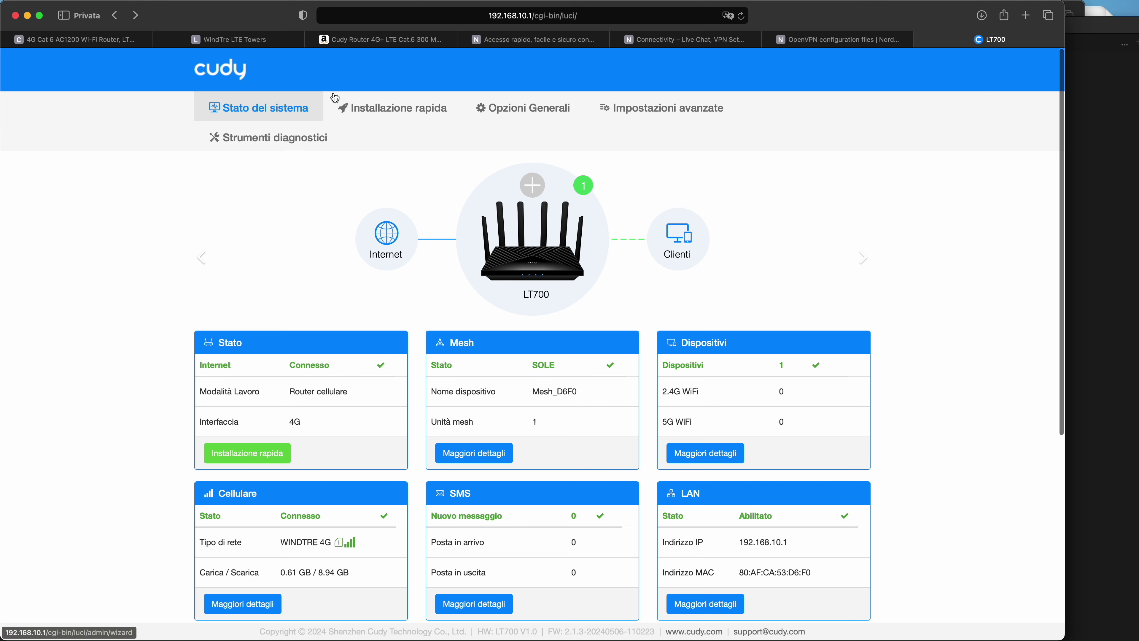
Go to the general settings and switch the WISP host network on, then back off
left_click(368, 110)
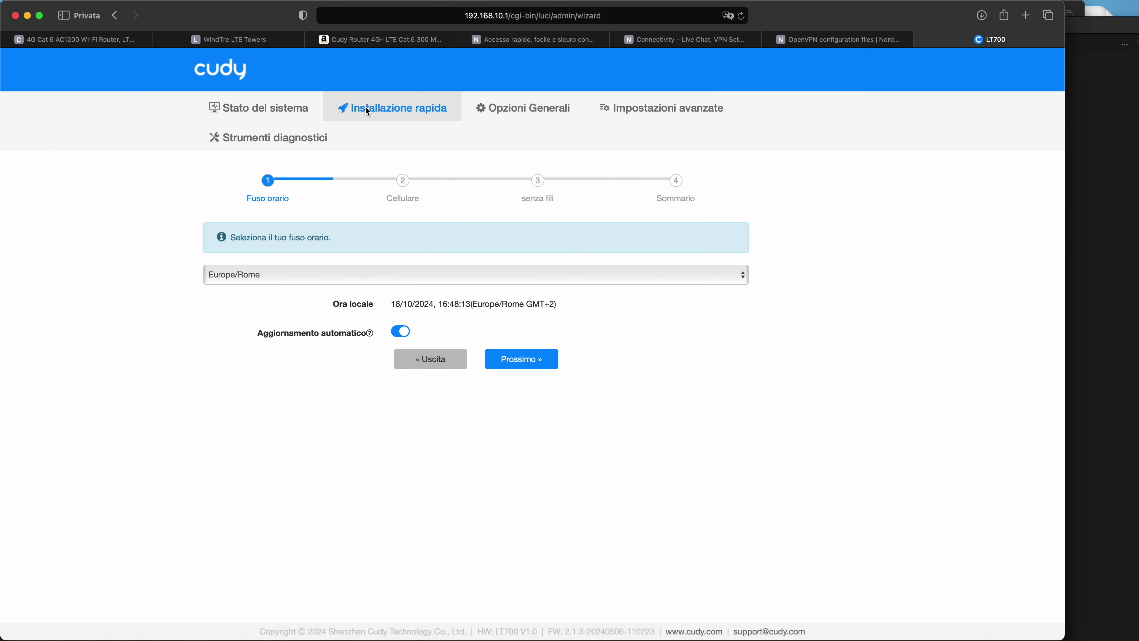
left_click(506, 104)
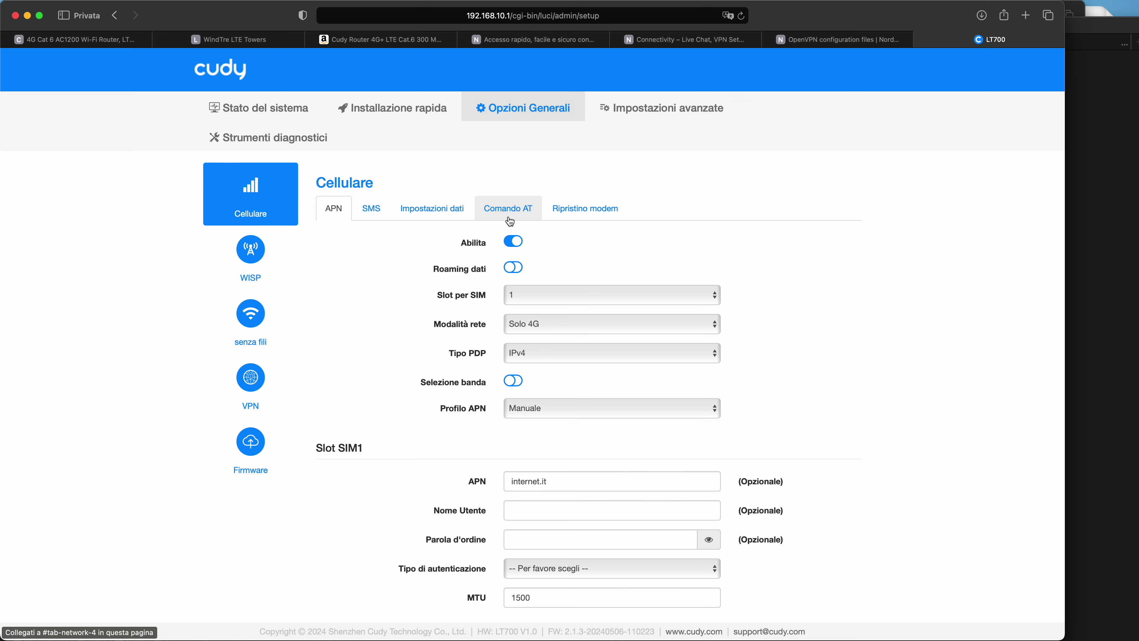
left_click(254, 276)
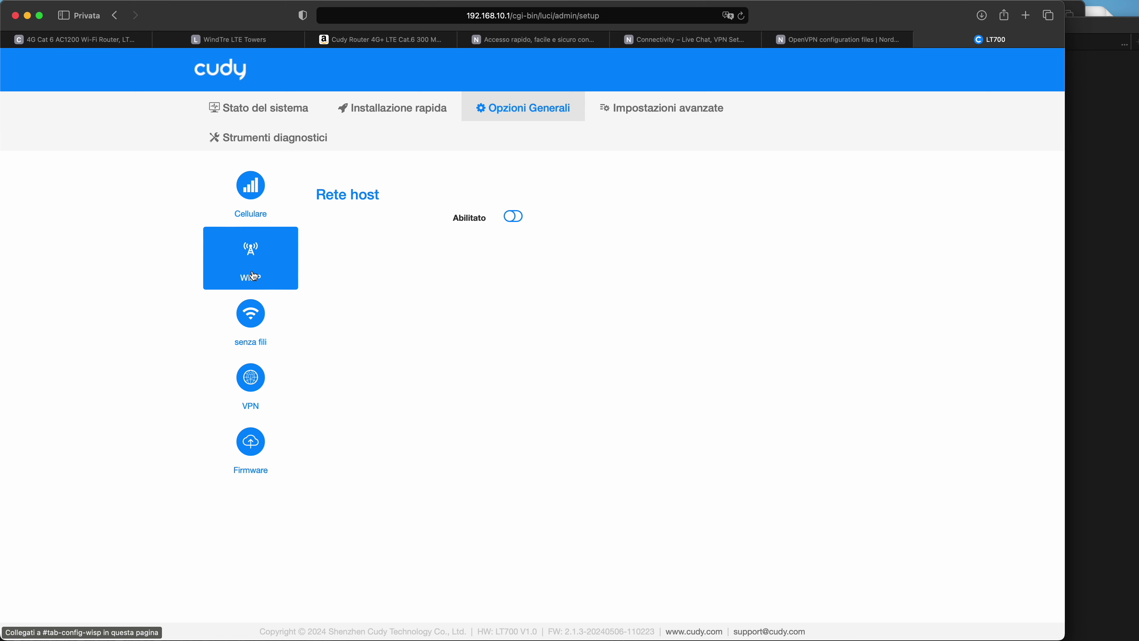
left_click(514, 217)
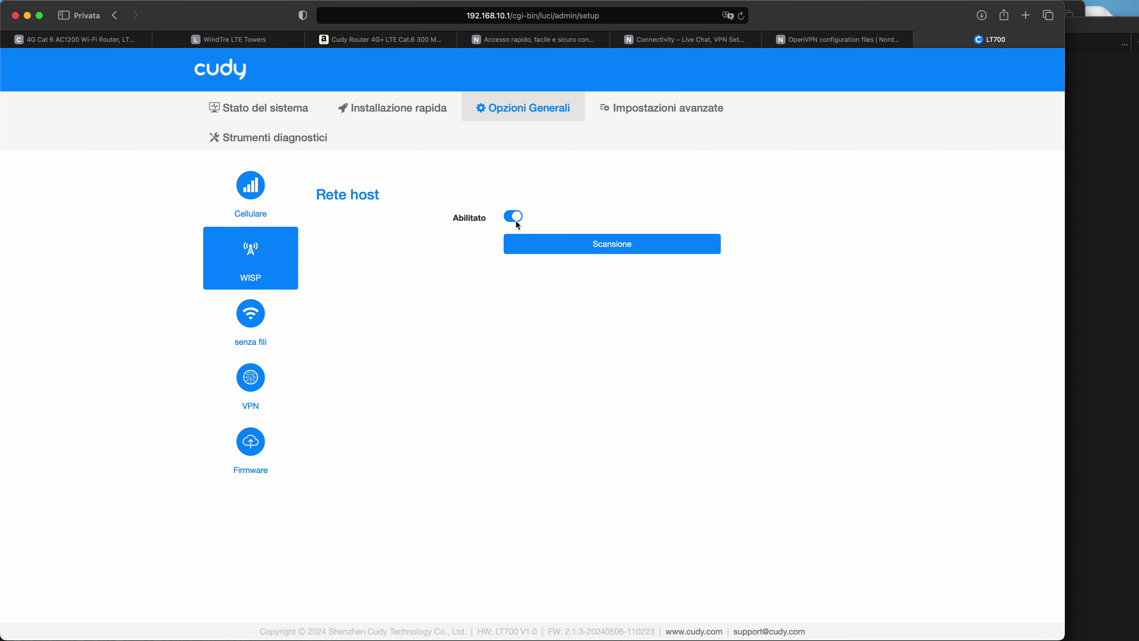
left_click(514, 217)
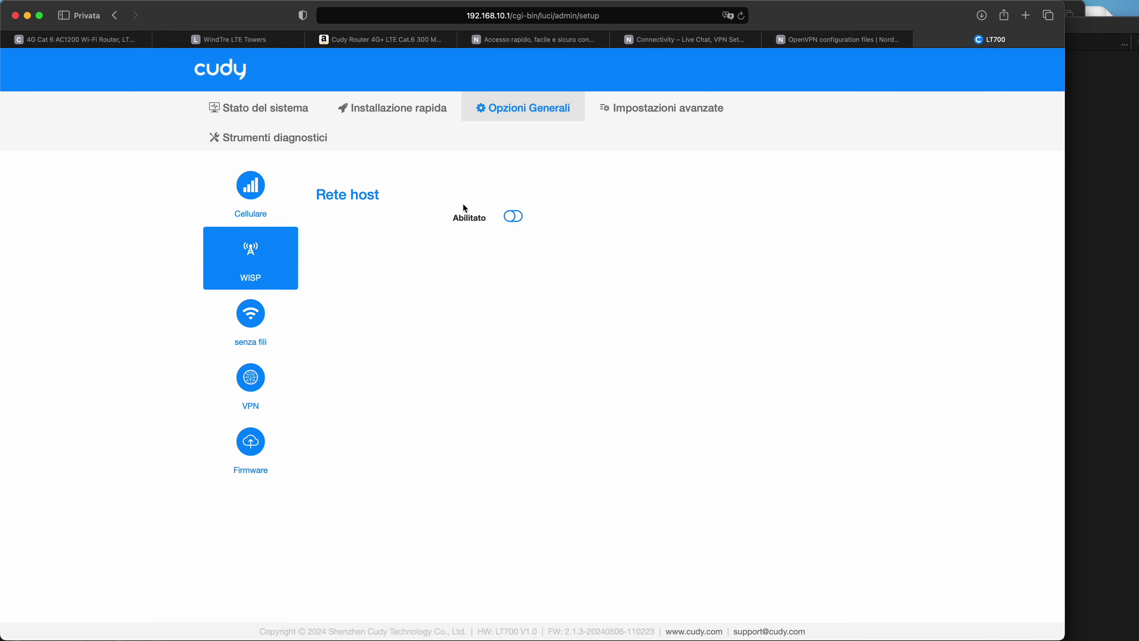
Browse the wireless, VPN and firmware pages, then go to the advanced settings page
left_click(251, 316)
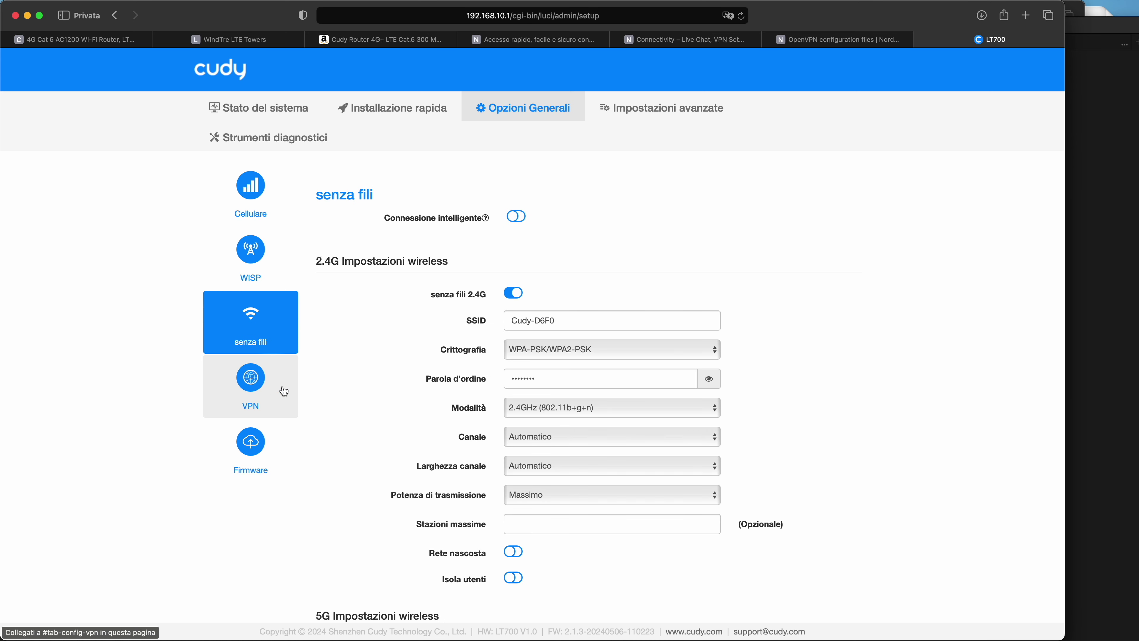
left_click(252, 399)
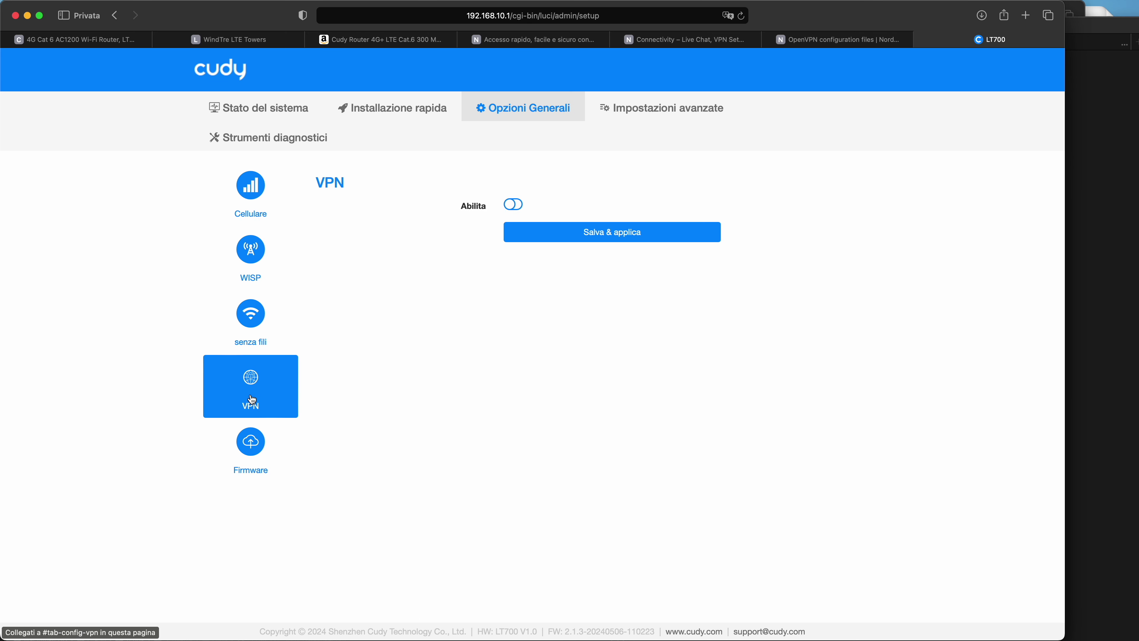
left_click(257, 448)
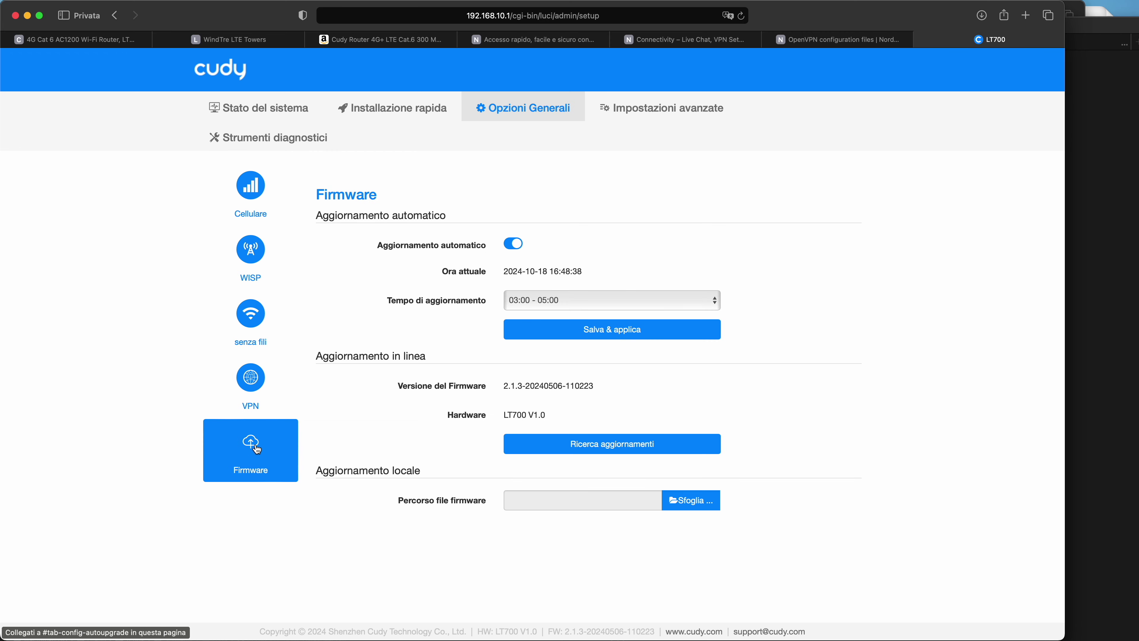
left_click(255, 395)
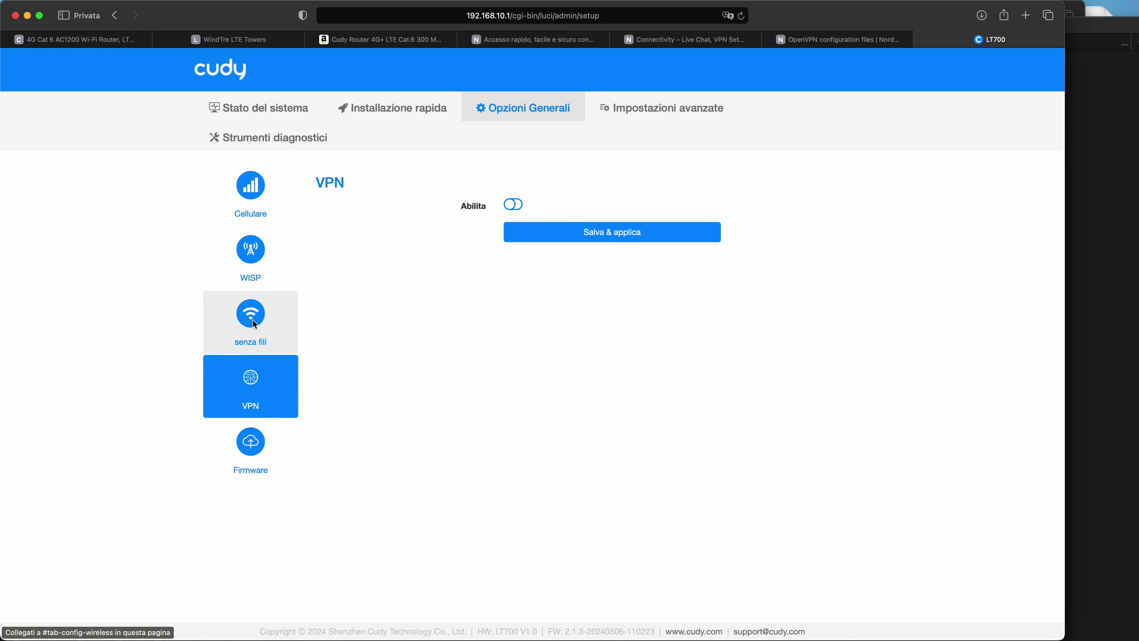
left_click(254, 327)
left_click(248, 376)
left_click(250, 444)
left_click(251, 386)
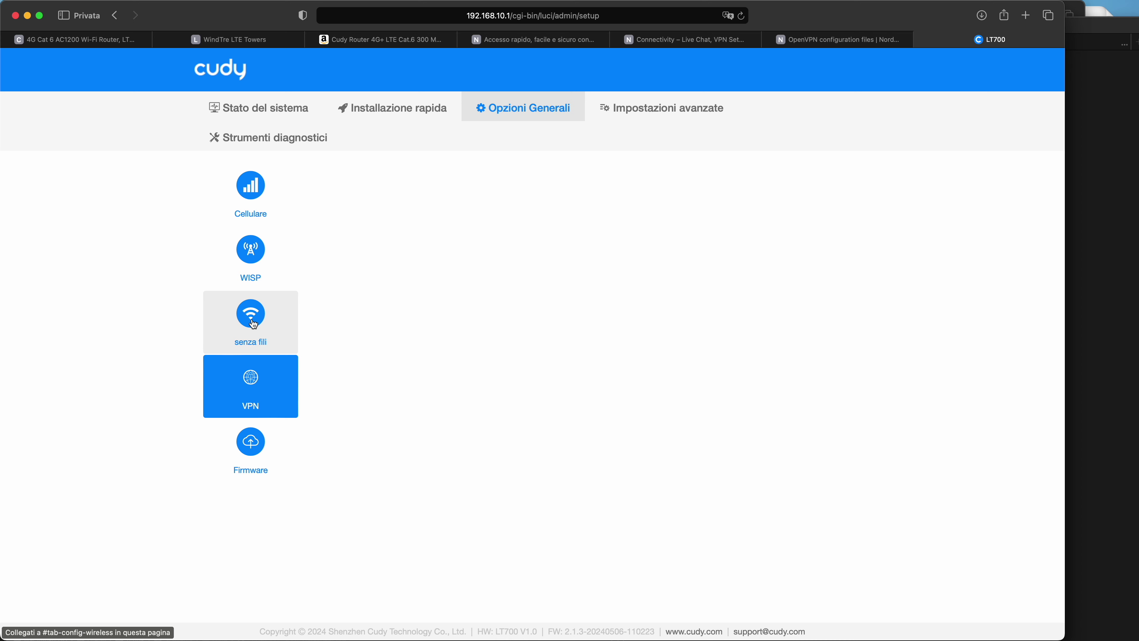
left_click(251, 323)
left_click(656, 110)
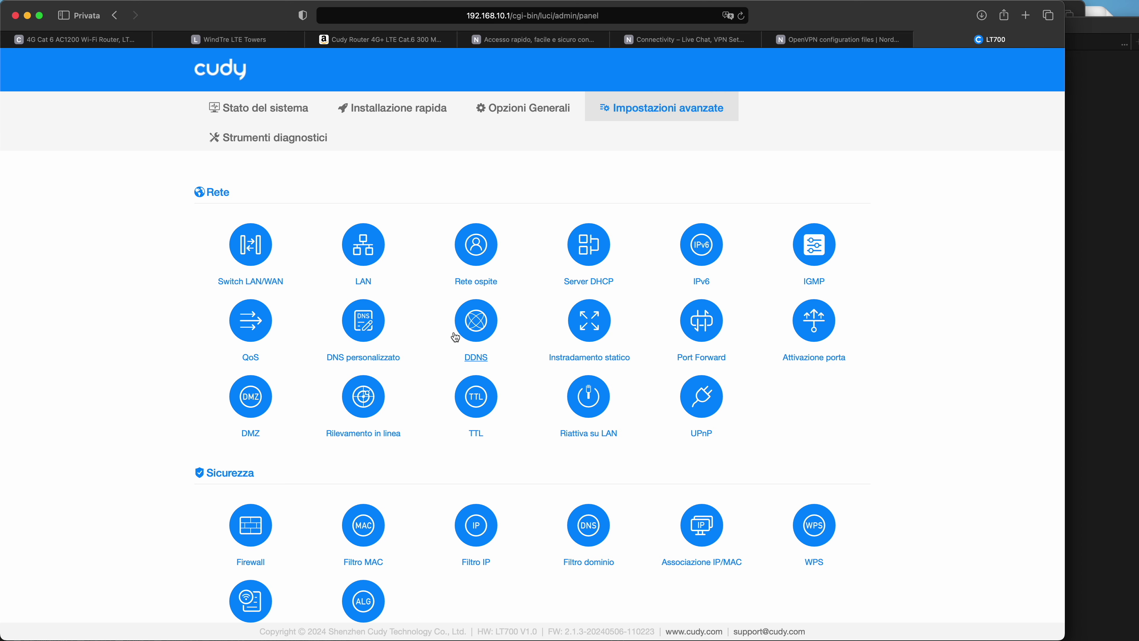
Review the LAN/WAN port mode, LAN, guest network and DHCP server settings without changes
scroll(456, 338, "down", 5)
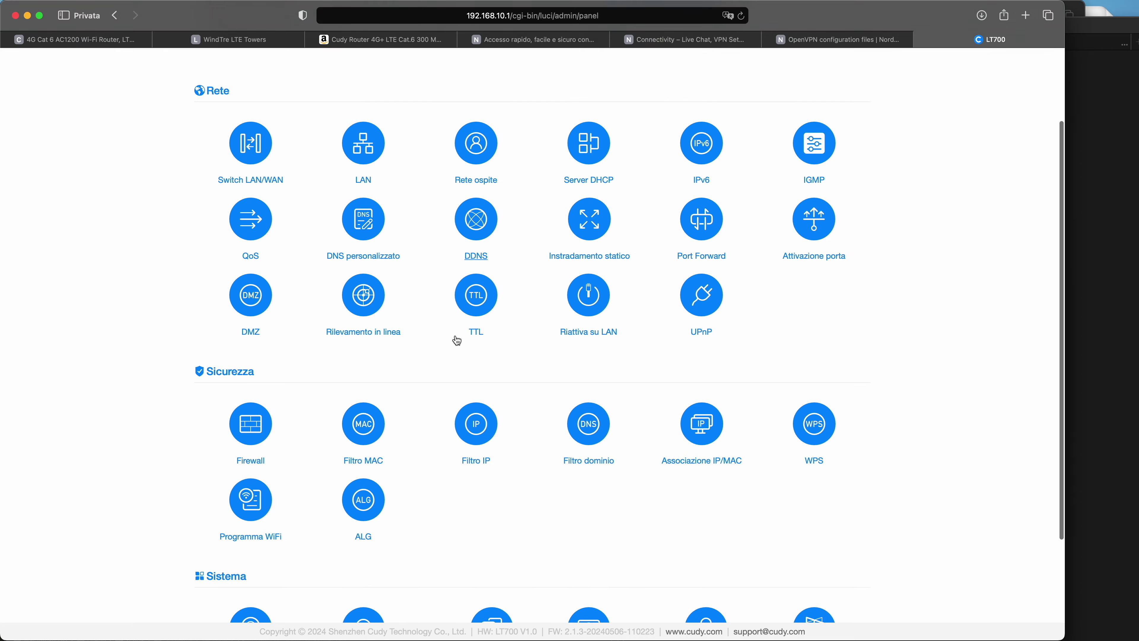
scroll(457, 340, "up", 6)
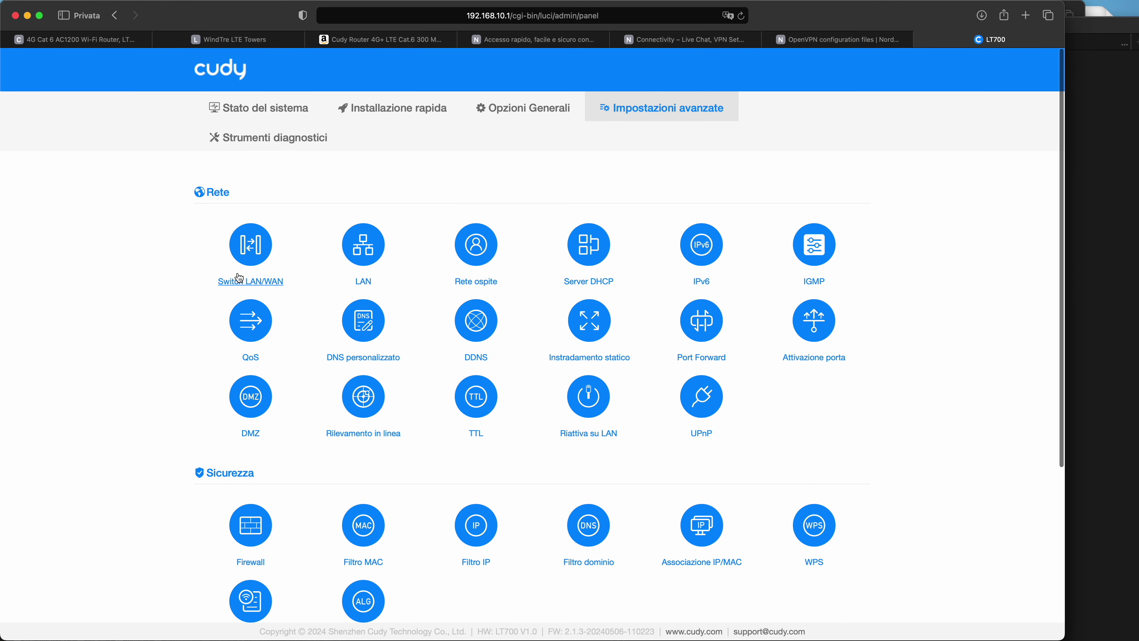
left_click(236, 273)
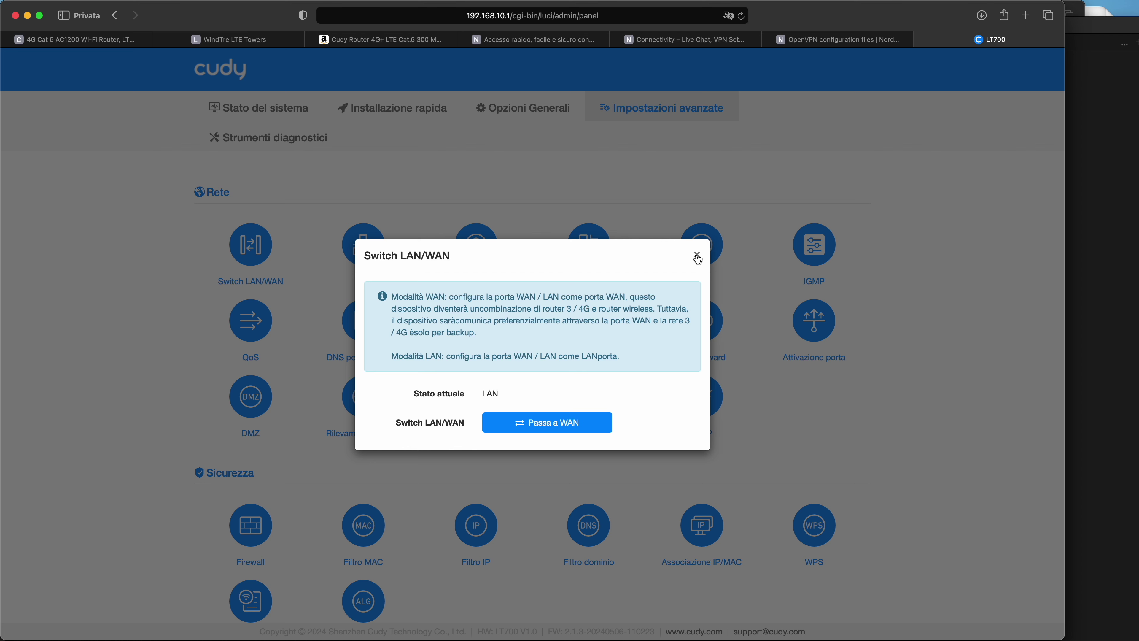
left_click(697, 257)
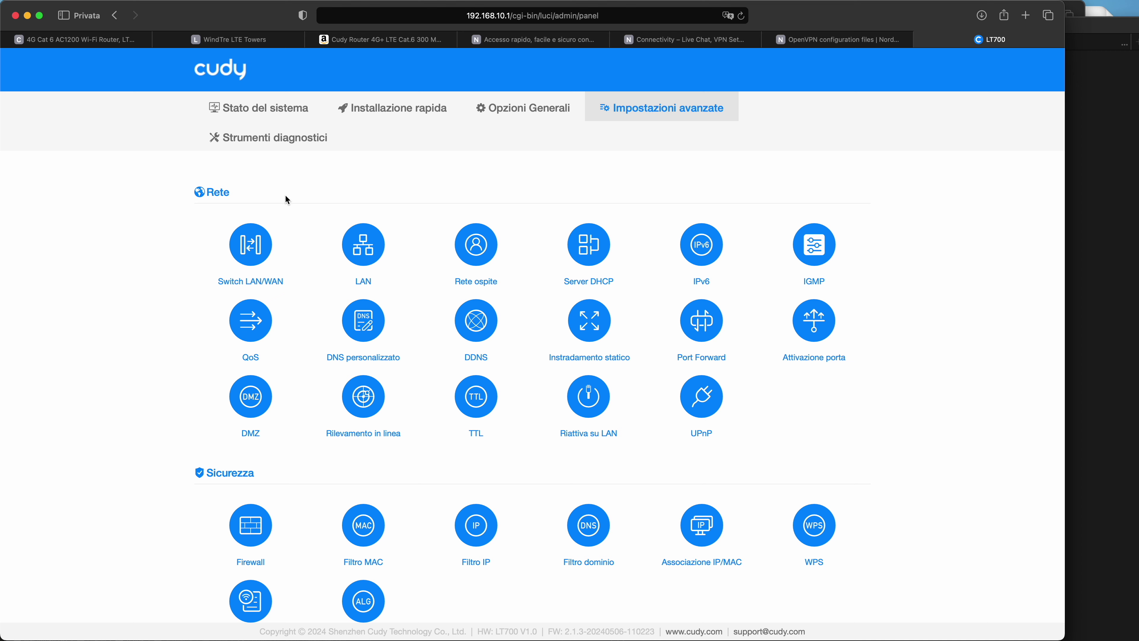
left_click(375, 247)
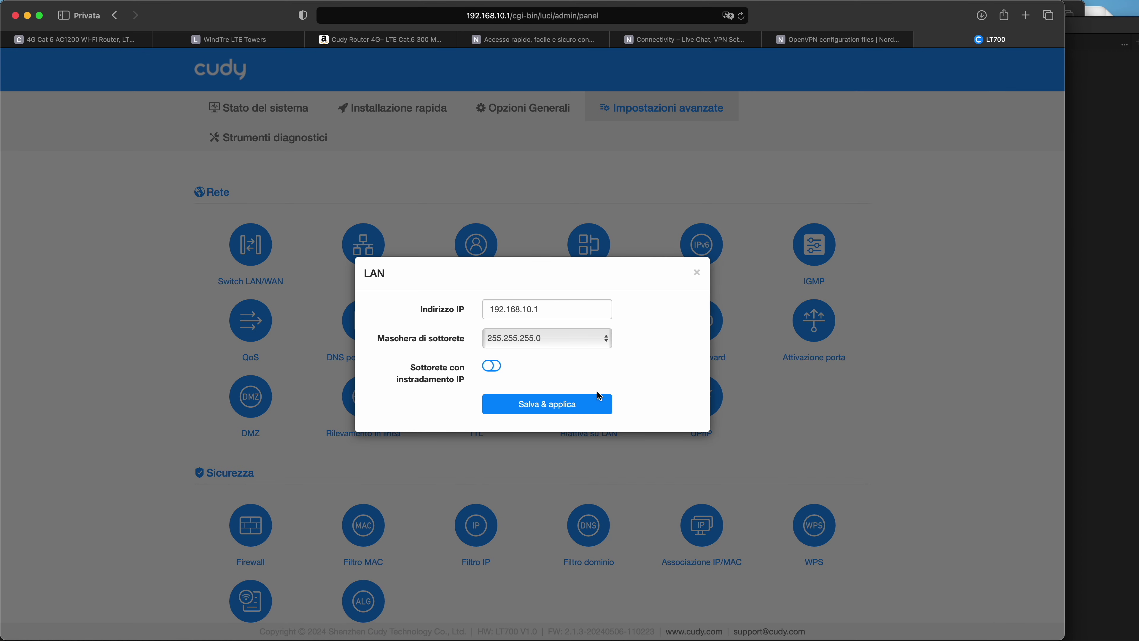
left_click(696, 272)
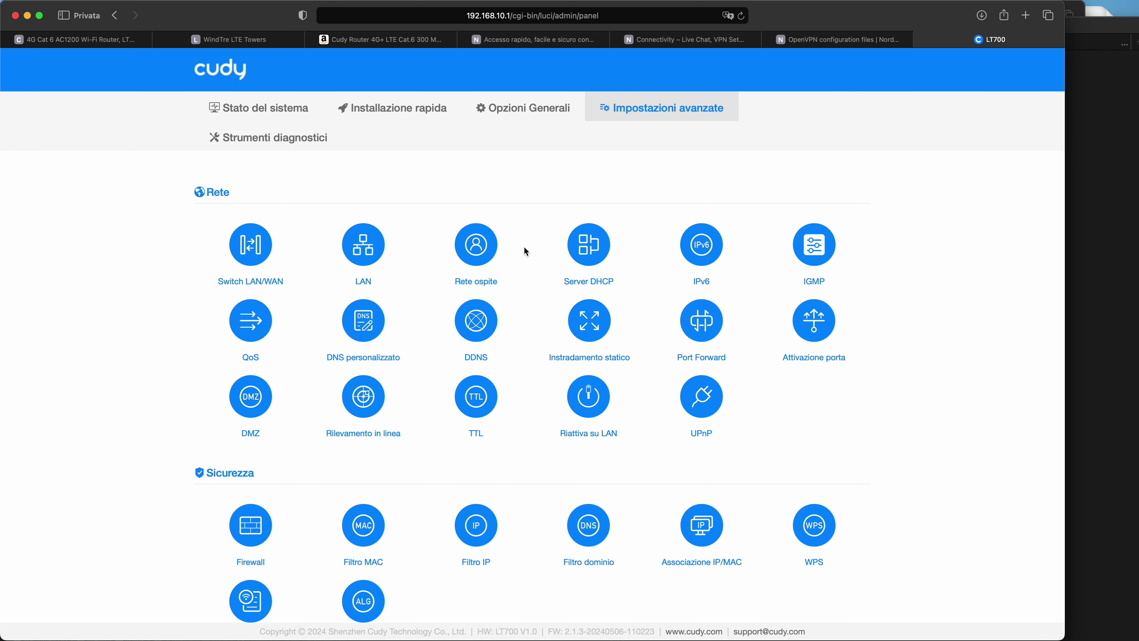
left_click(496, 253)
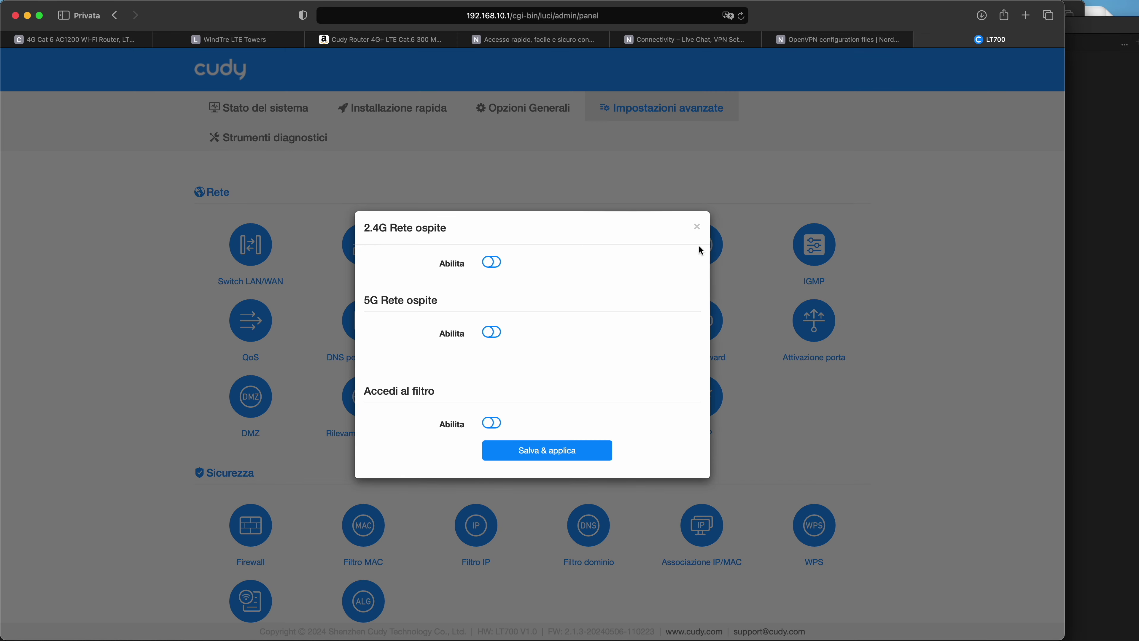
left_click(696, 227)
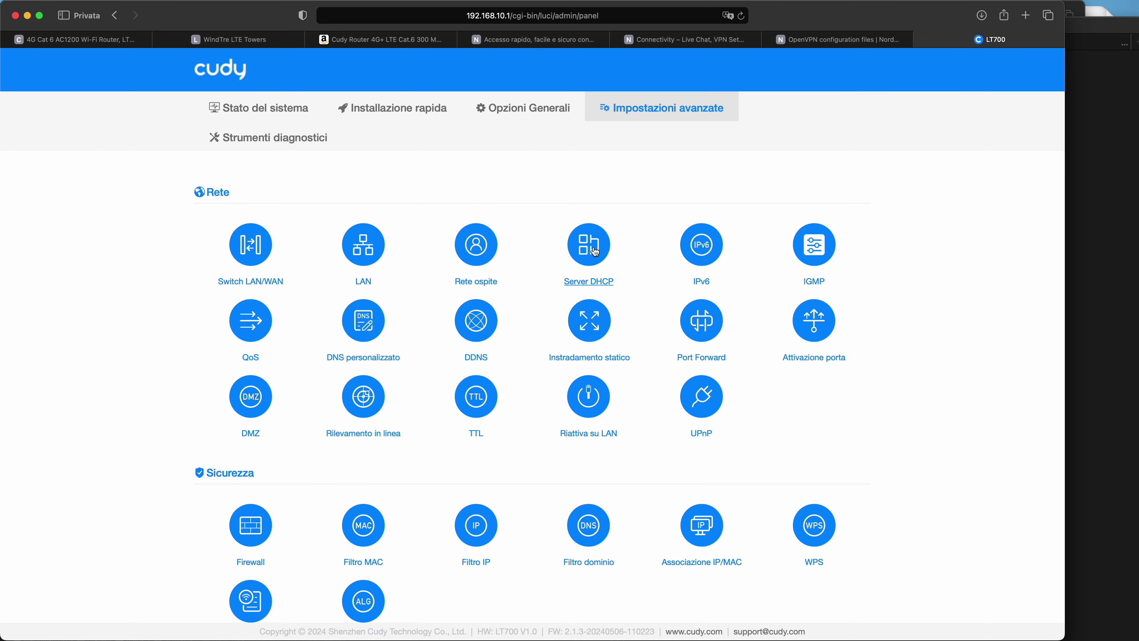
left_click(595, 253)
scroll(540, 351, "down", 5)
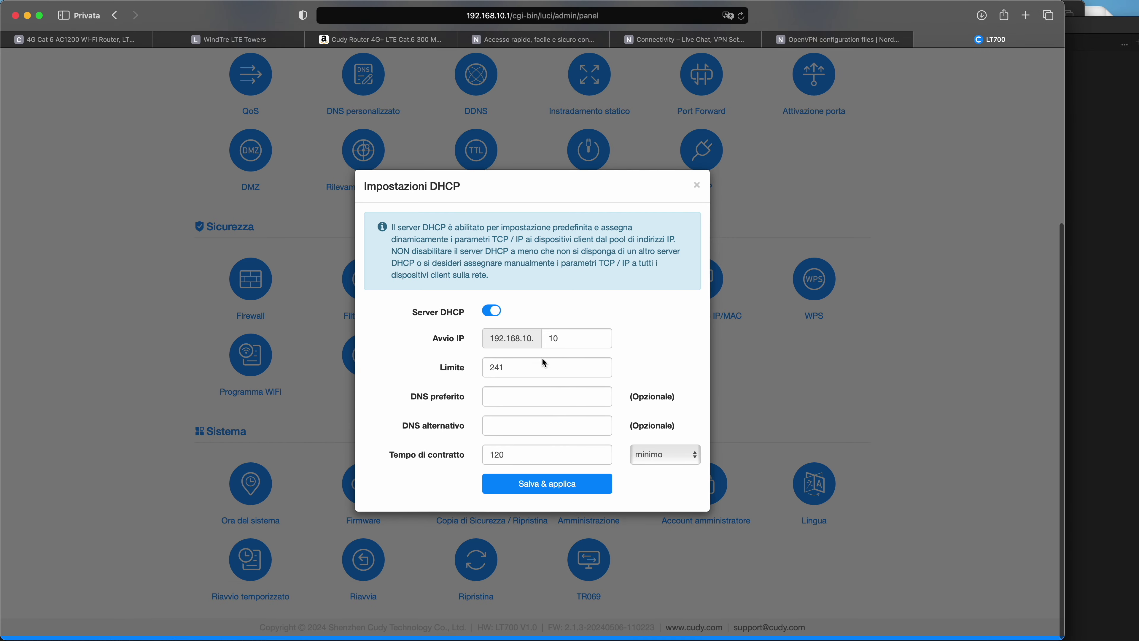
left_click(696, 189)
Try IPv6 on with Relè connection type, discard it, check IGMP, then bring up QoS
scroll(700, 294, "down", 1)
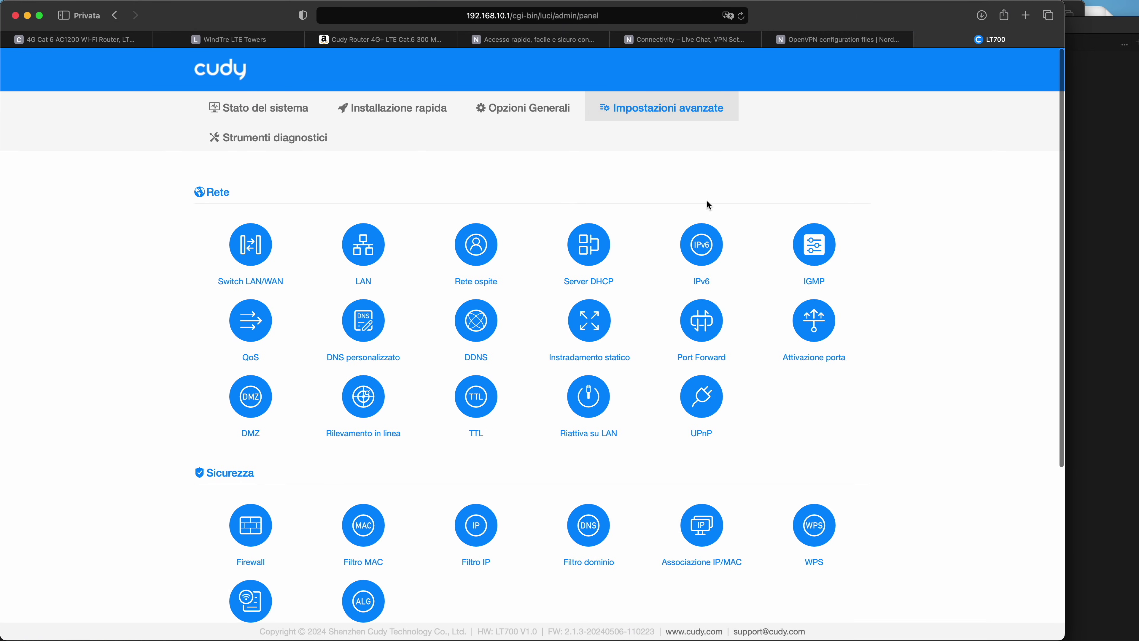
left_click(690, 242)
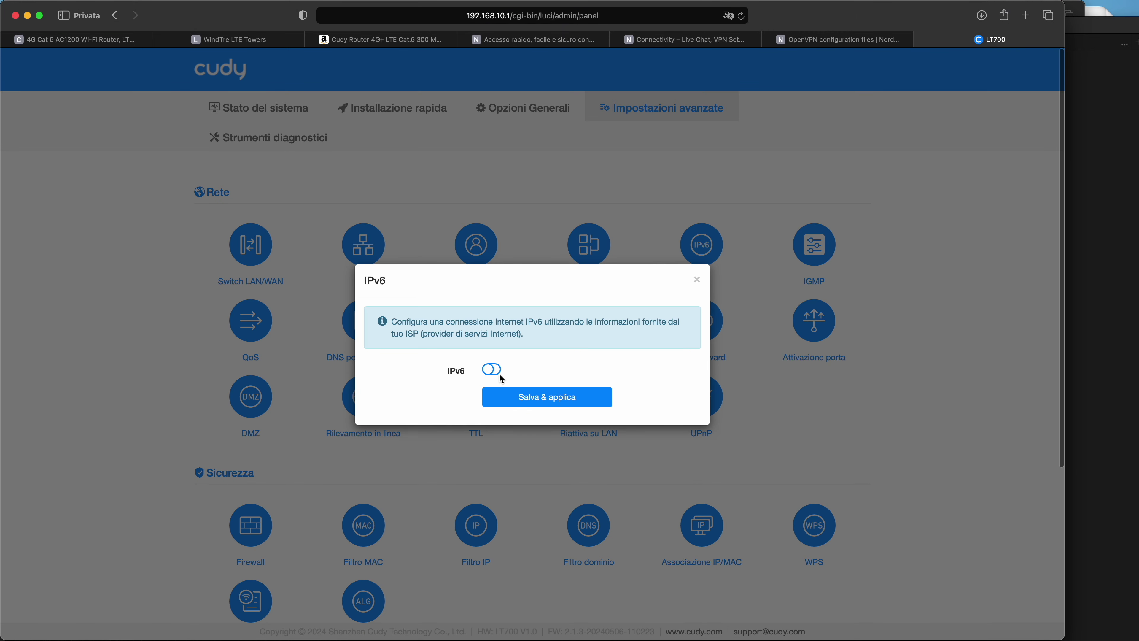
left_click(495, 370)
left_click(542, 425)
left_click(646, 424)
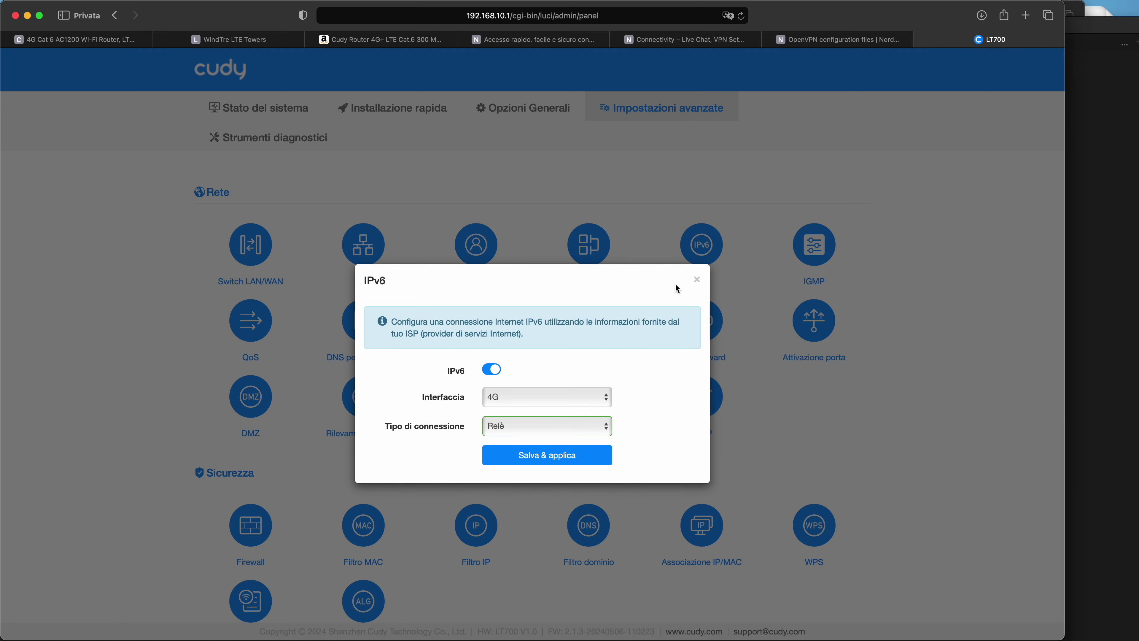
left_click(696, 279)
left_click(802, 249)
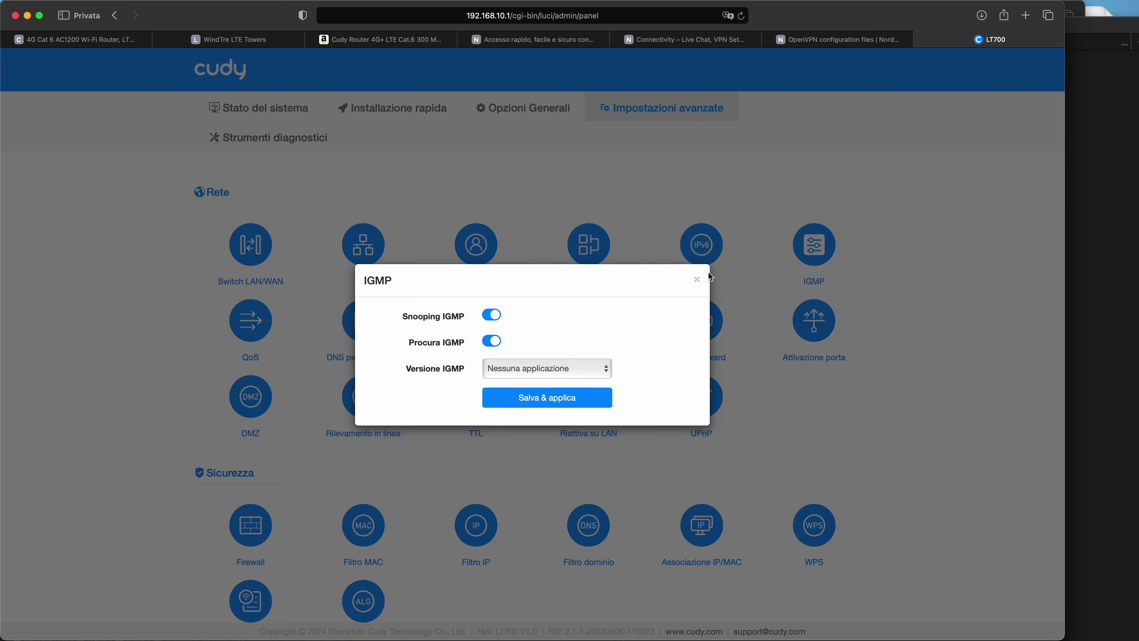
left_click(697, 280)
left_click(258, 328)
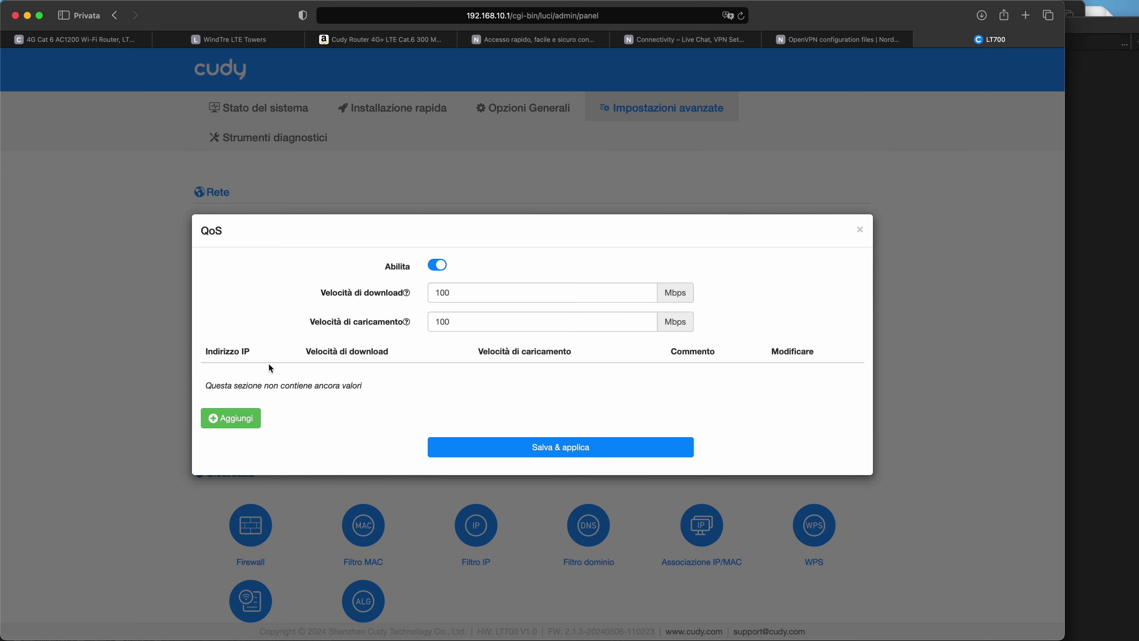
Add a QoS rule for device 192.168.10.29, delete it, and leave QoS without saving
left_click(242, 426)
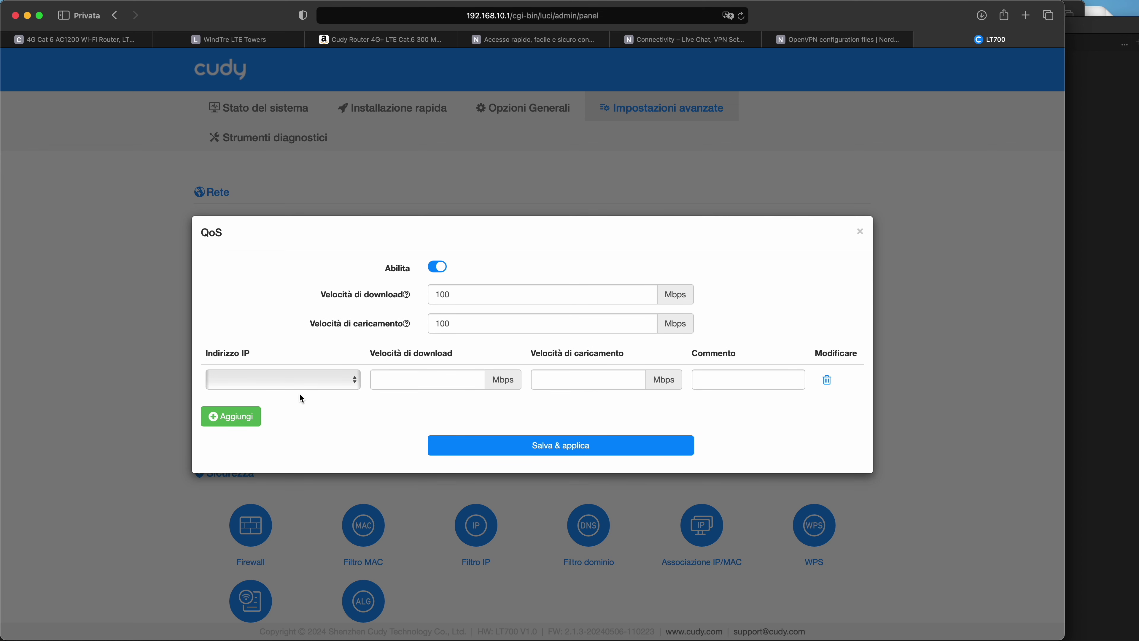
left_click(299, 385)
left_click(296, 390)
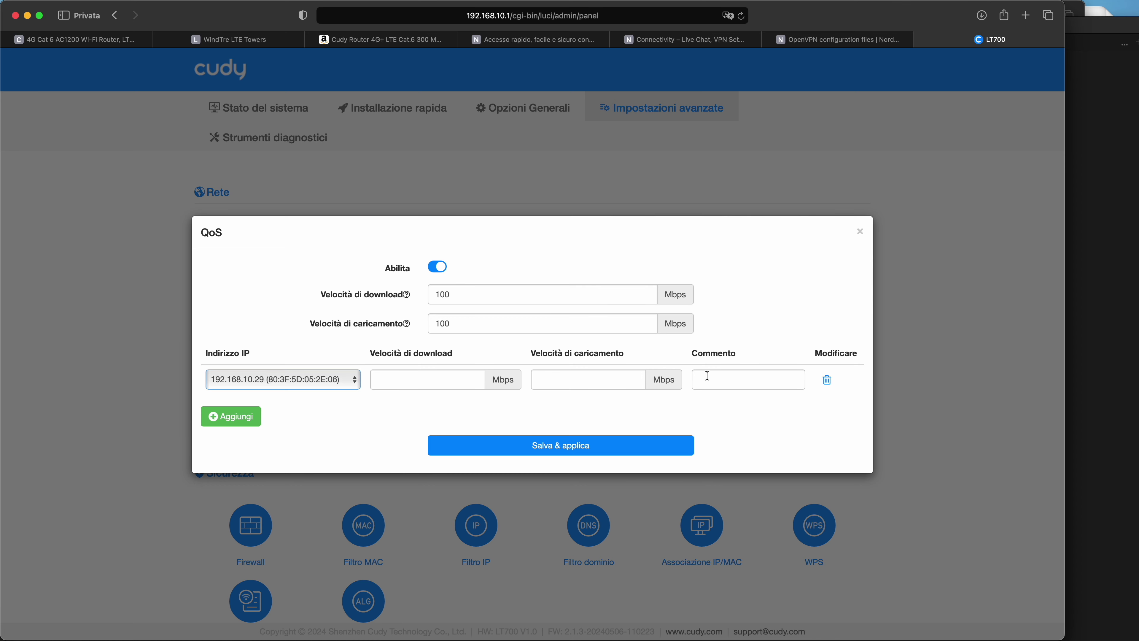
left_click(827, 380)
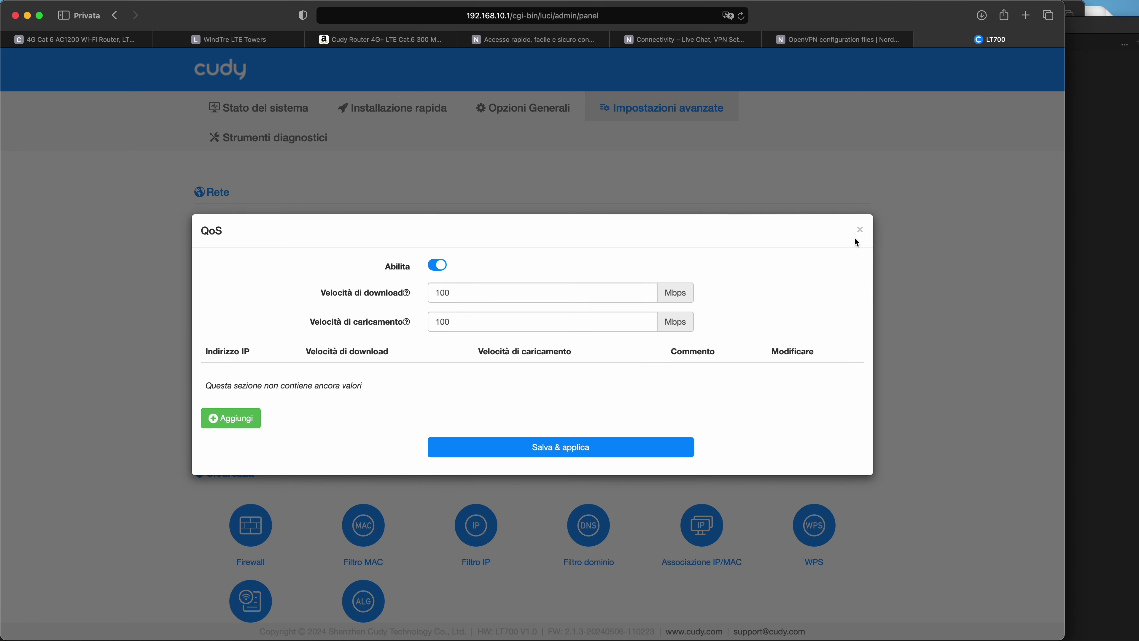
left_click(859, 229)
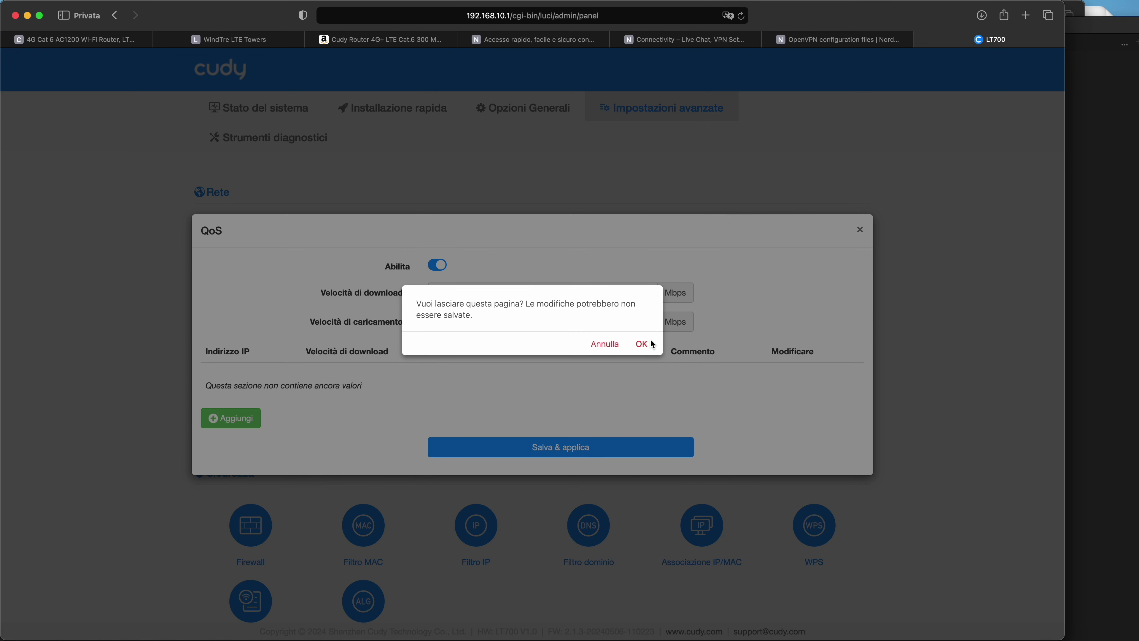
left_click(642, 346)
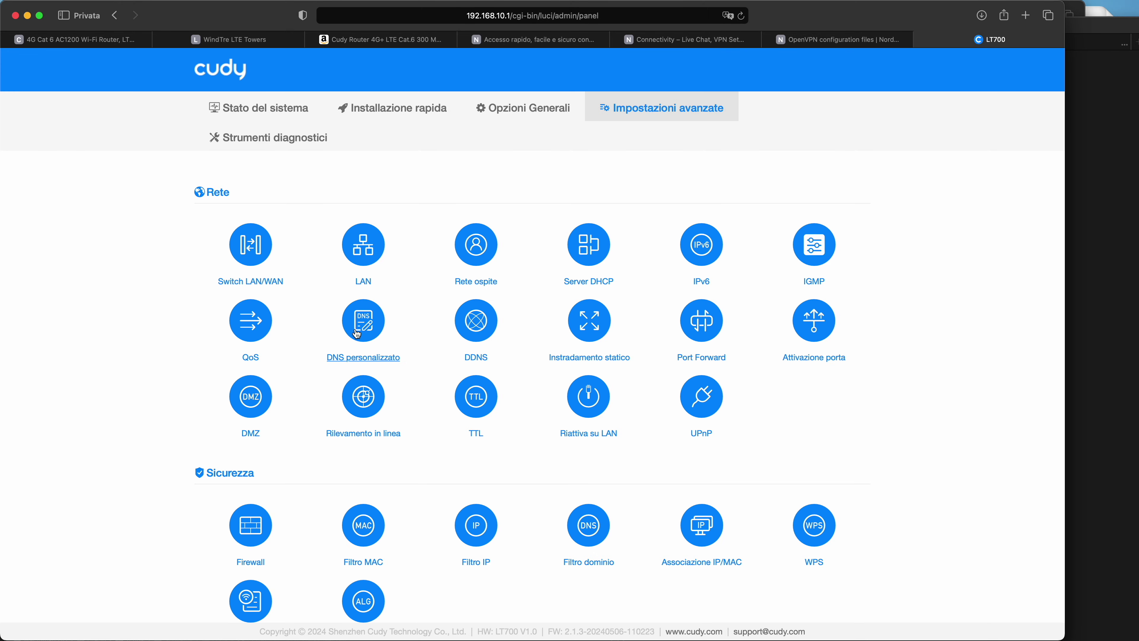
In the custom DNS settings, turn ignoring client DNS on and then back off
left_click(357, 334)
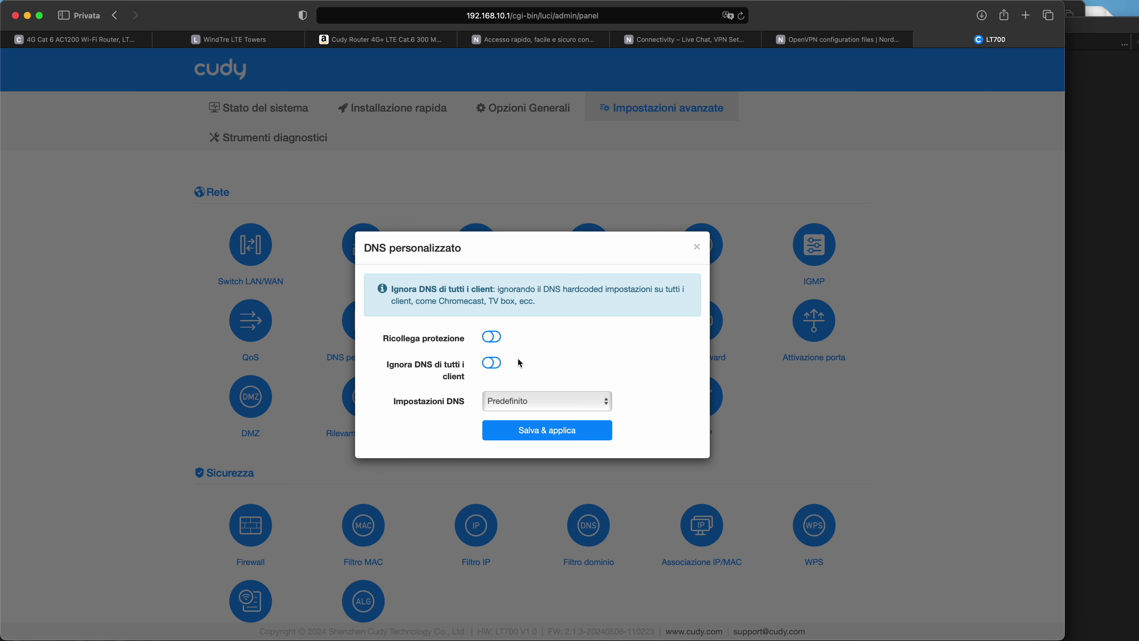
left_click(498, 371)
left_click(496, 368)
left_click(492, 363)
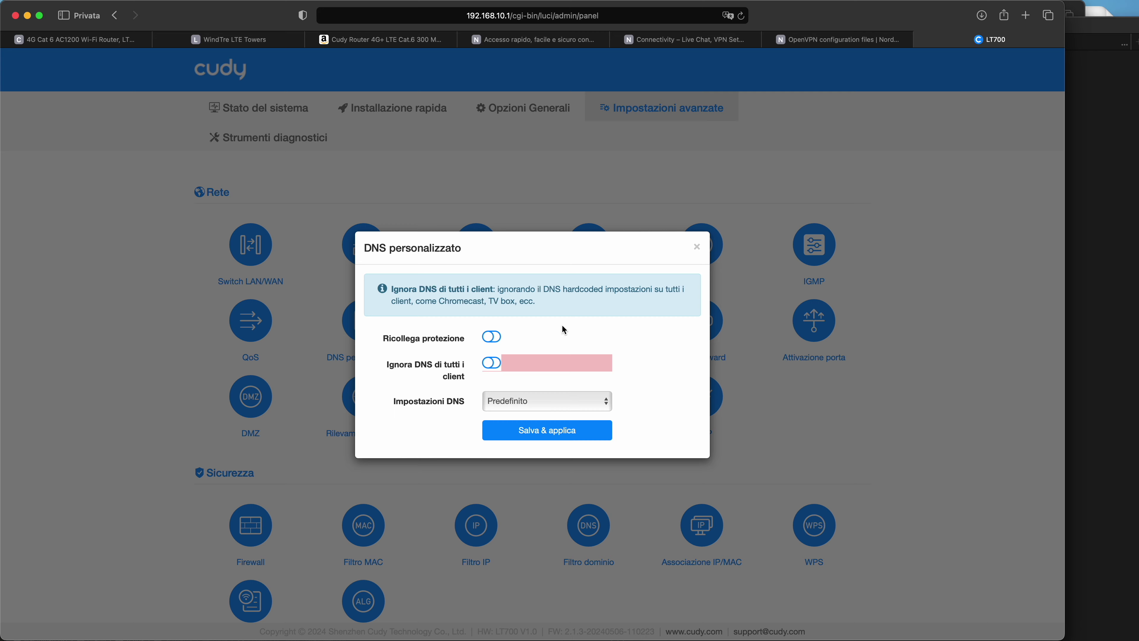
Close the custom DNS dialog and review the static routing table without changes
left_click(697, 247)
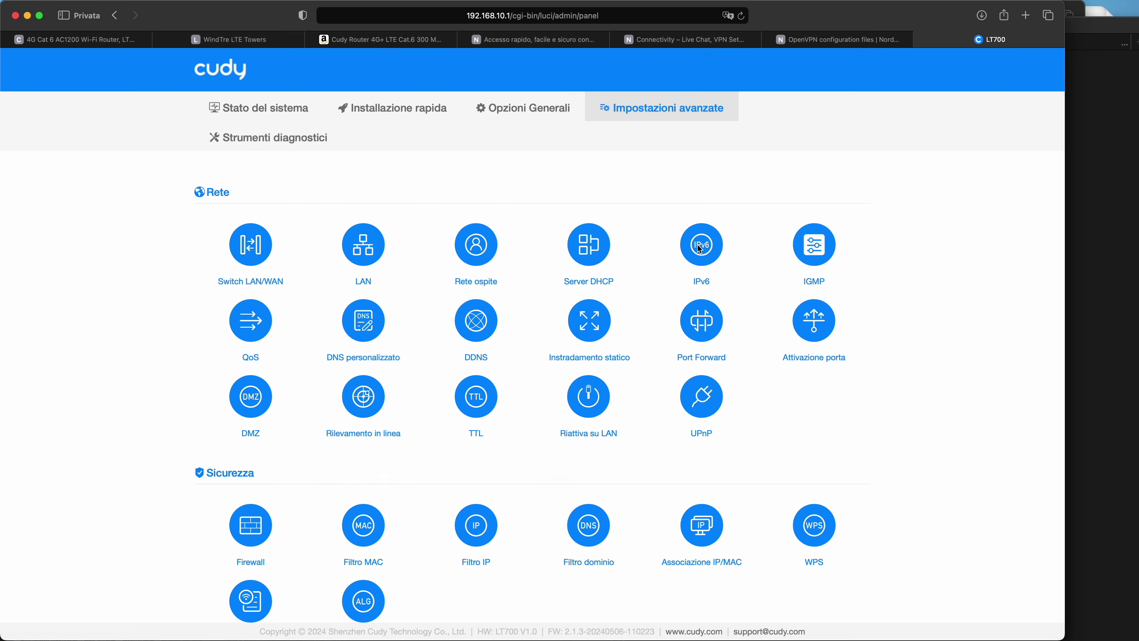
left_click(580, 324)
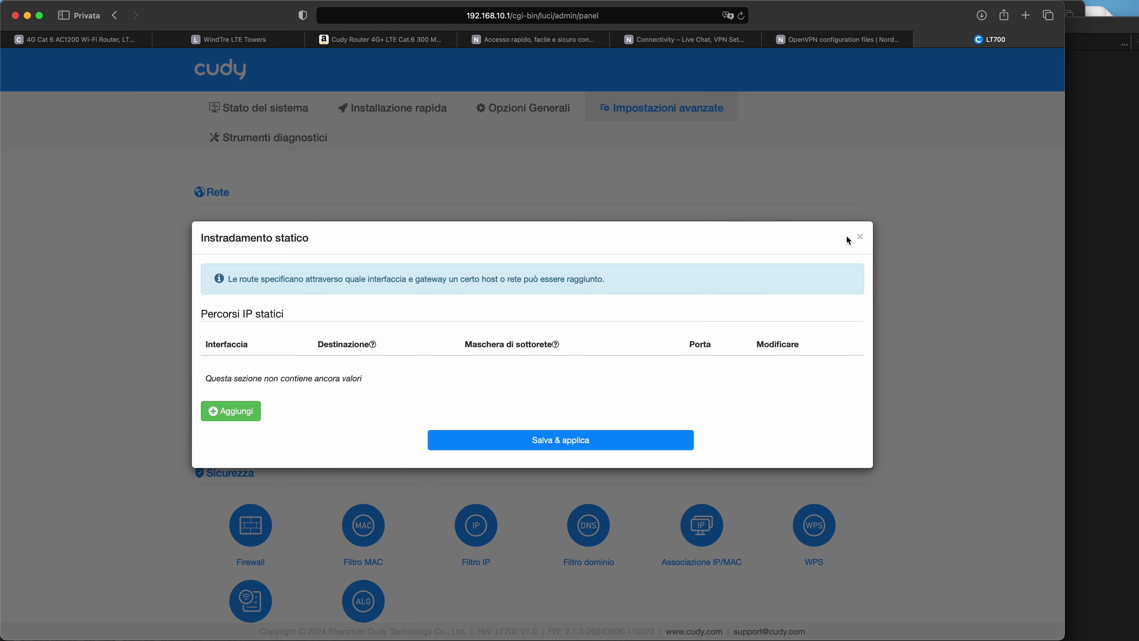
left_click(858, 238)
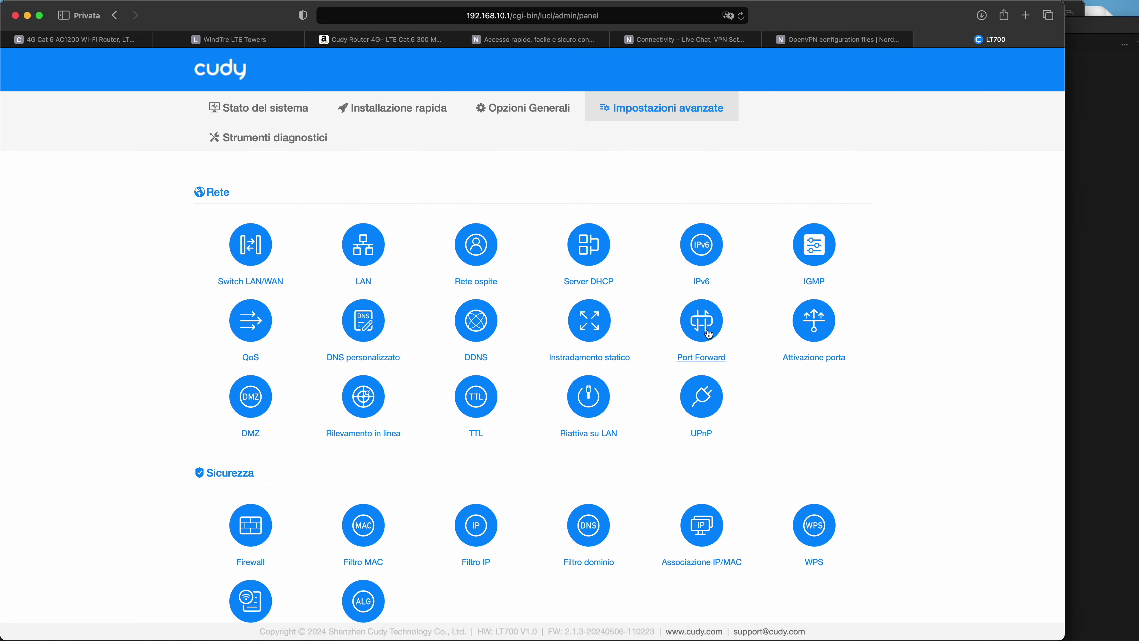
Draft a port forwarding rule on the VPN interface, discard it, then bring up DMZ
left_click(708, 334)
left_click(229, 421)
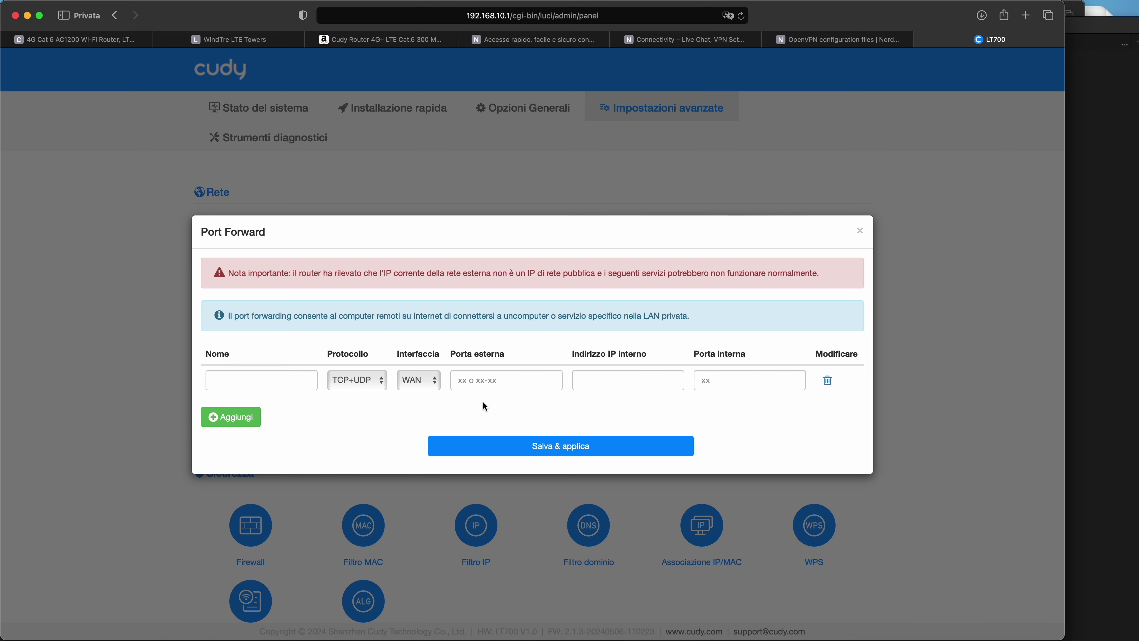
left_click(419, 380)
left_click(425, 392)
left_click(858, 232)
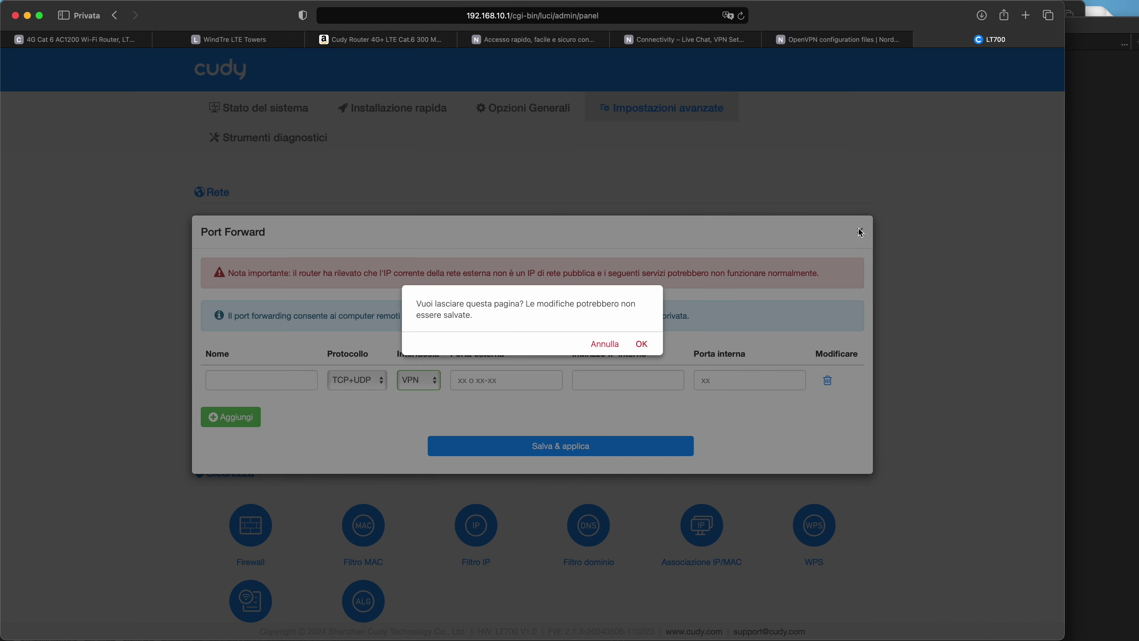
left_click(641, 347)
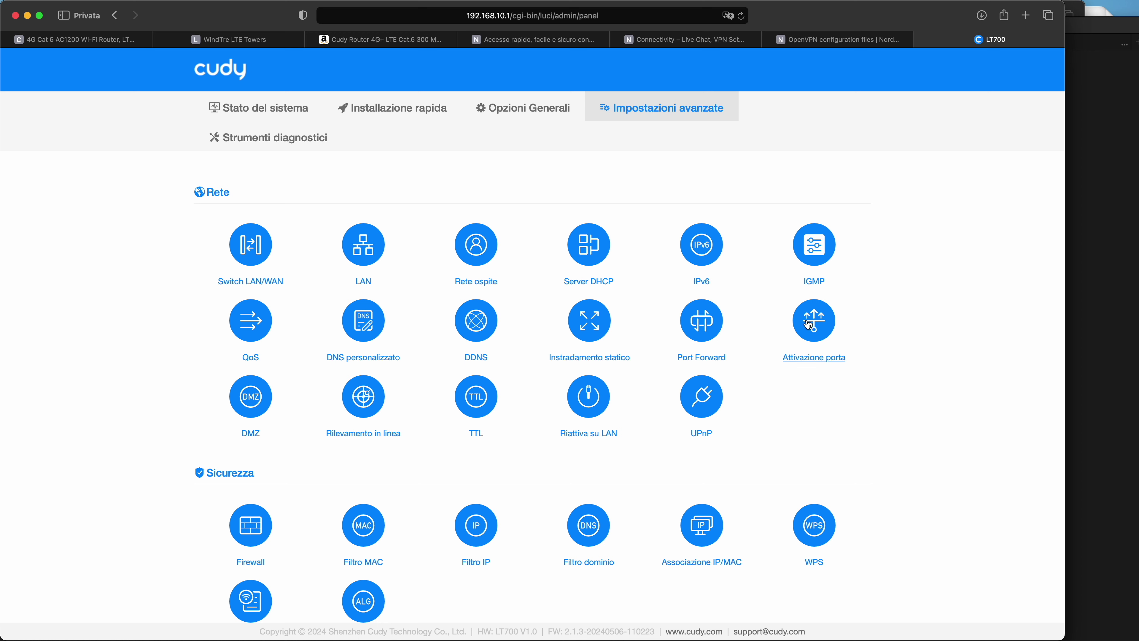
left_click(251, 396)
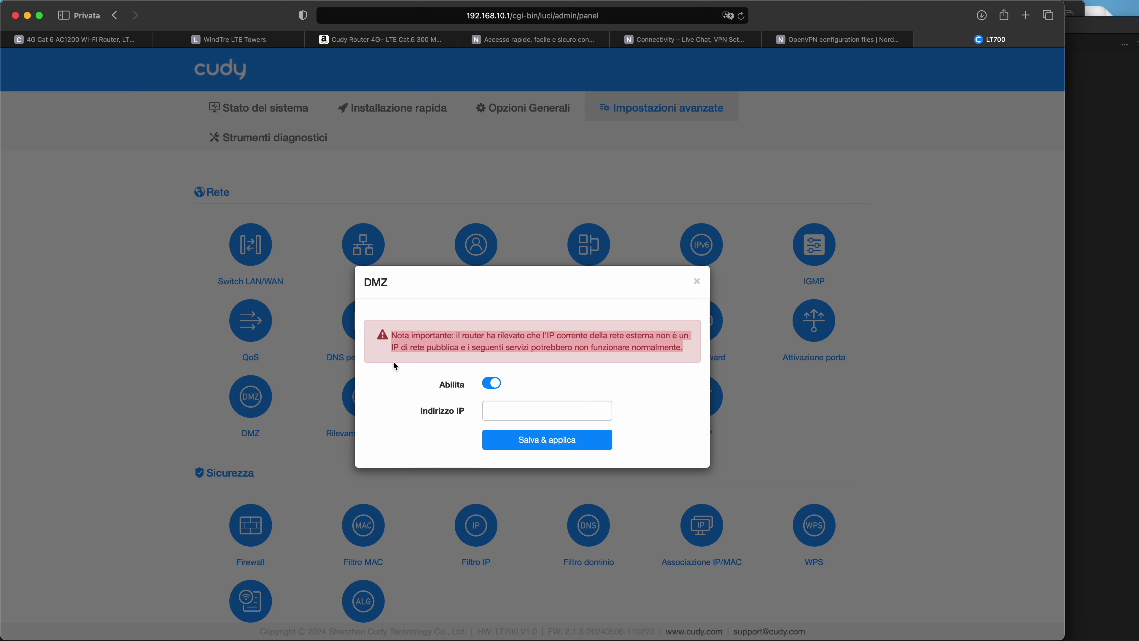
Switch the DMZ off, close it, and review the online detection settings
left_click(429, 396)
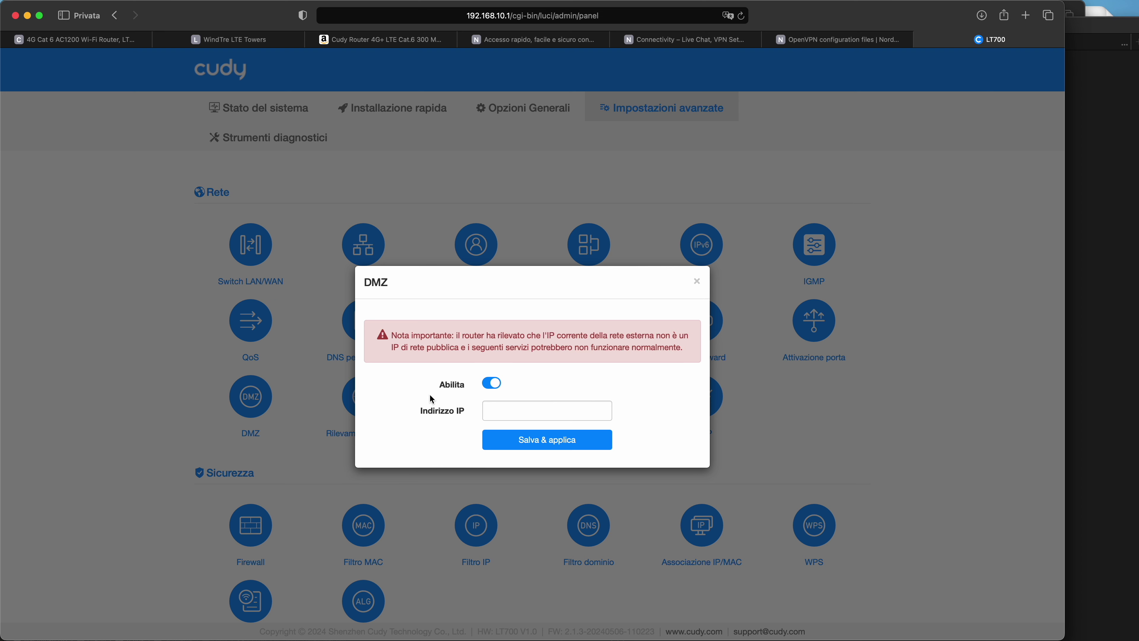
left_click(492, 382)
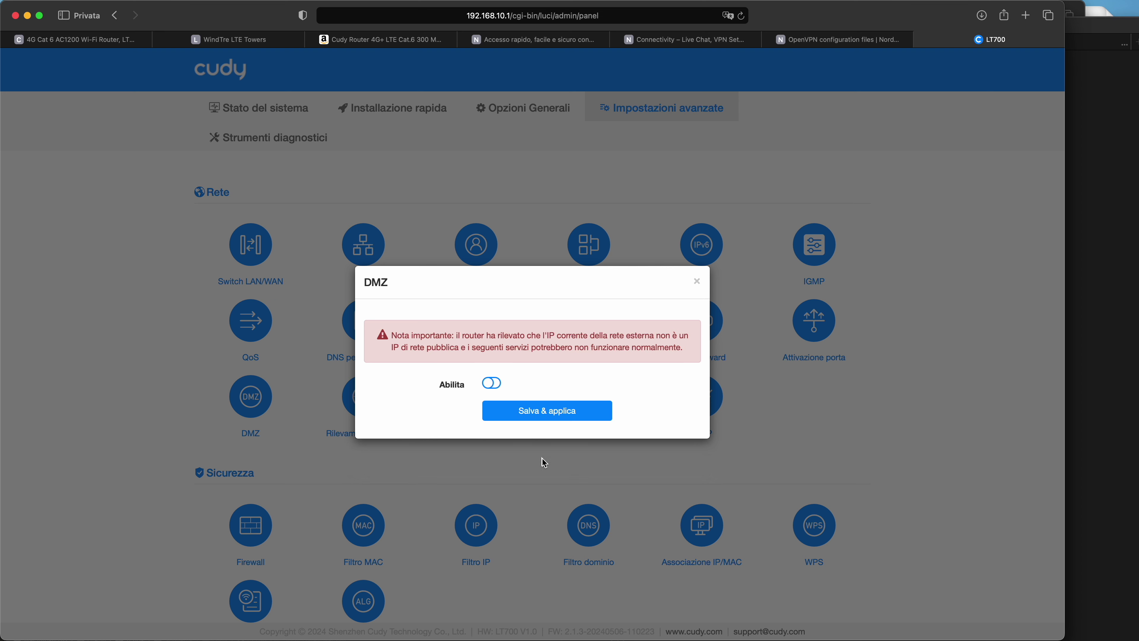
left_click(698, 284)
left_click(362, 394)
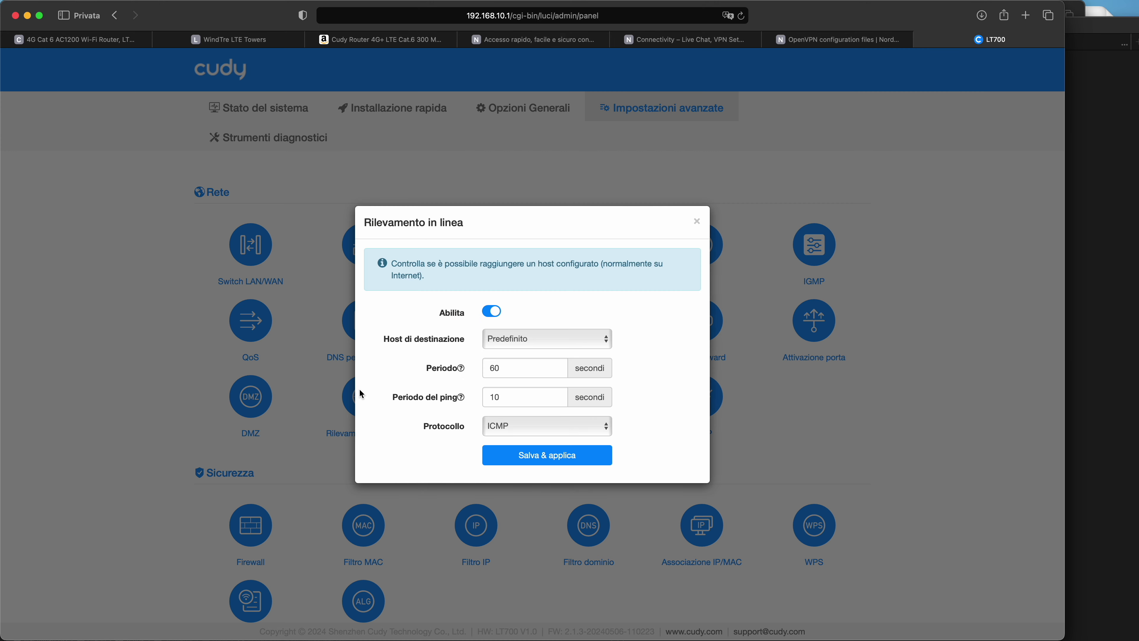
scroll(662, 372, "down", 5)
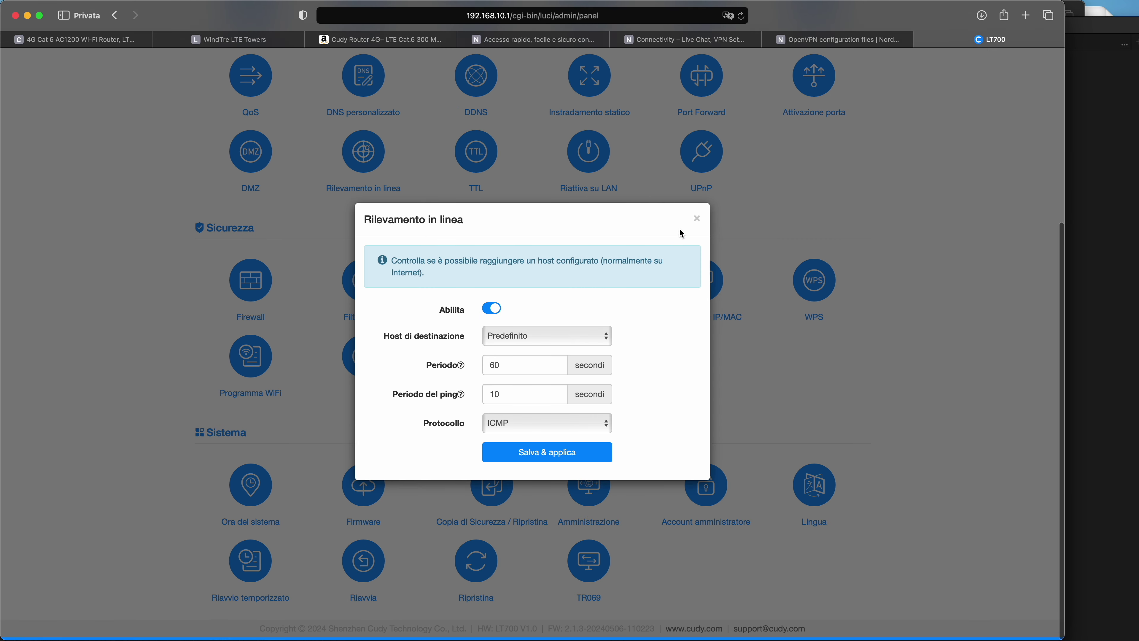
scroll(680, 234, "up", 5)
left_click(697, 219)
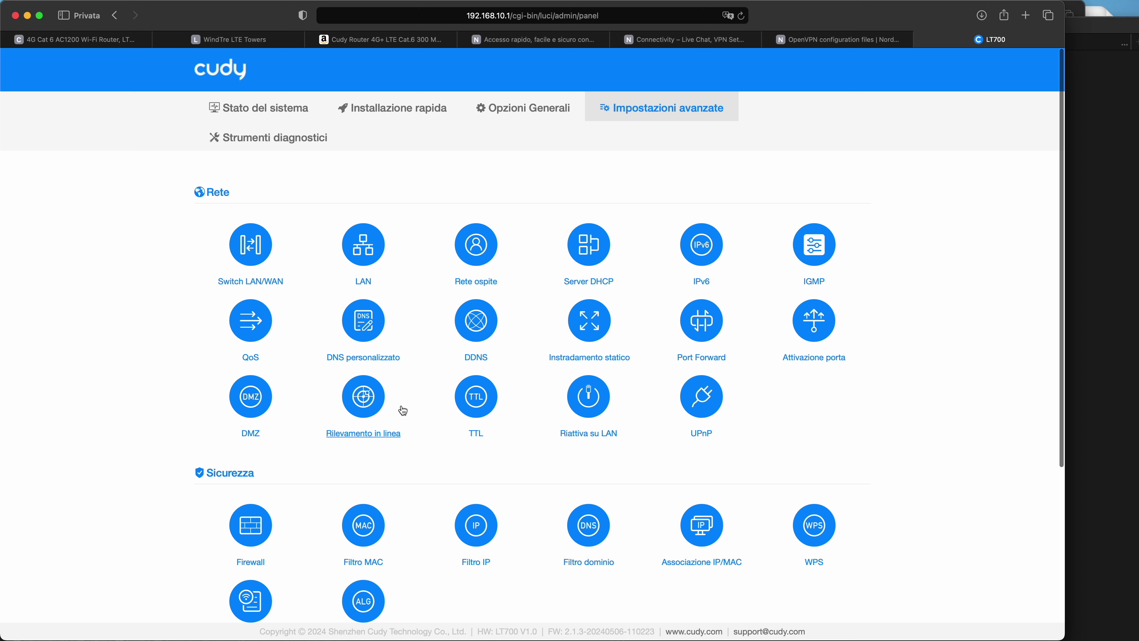
Review and close the TTL, Wake-on-LAN and UPnP settings without changes
left_click(465, 398)
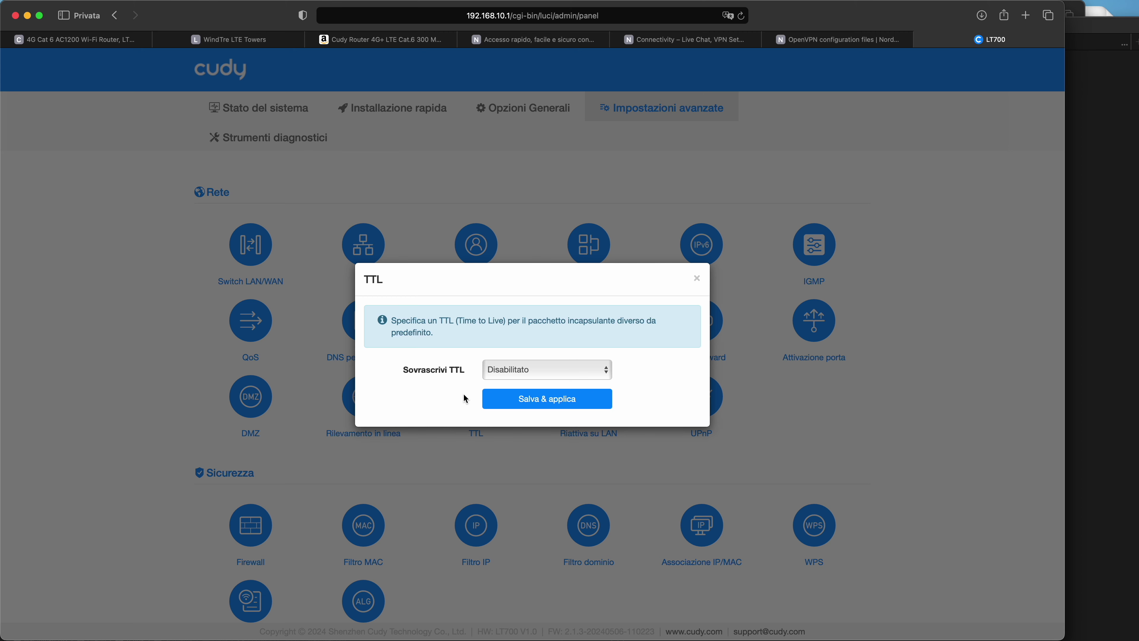
left_click(696, 280)
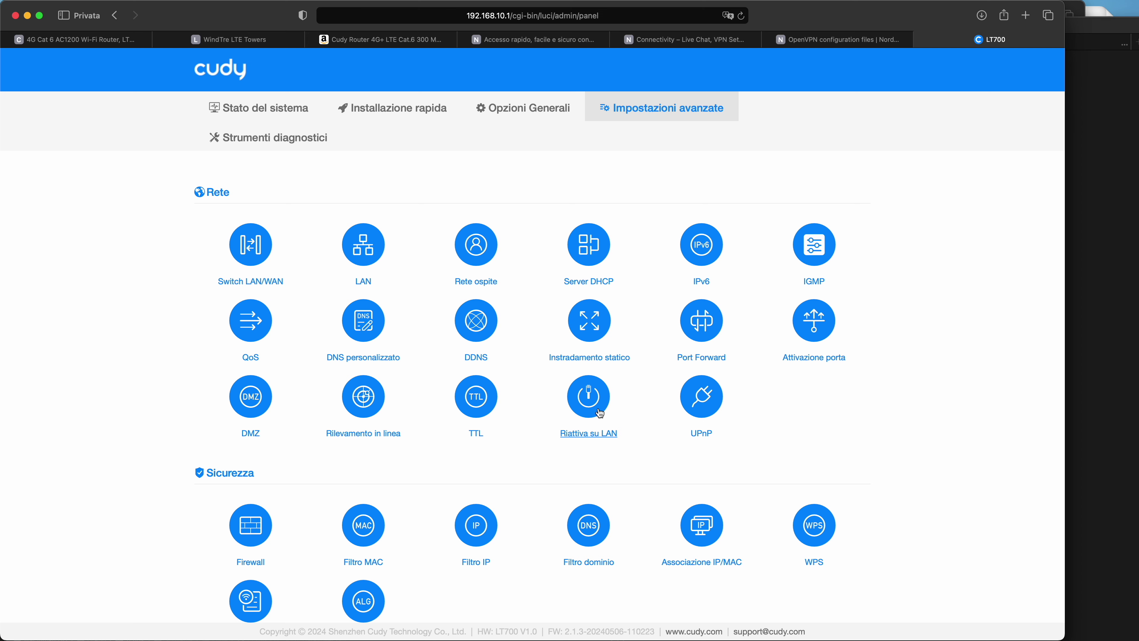
left_click(599, 413)
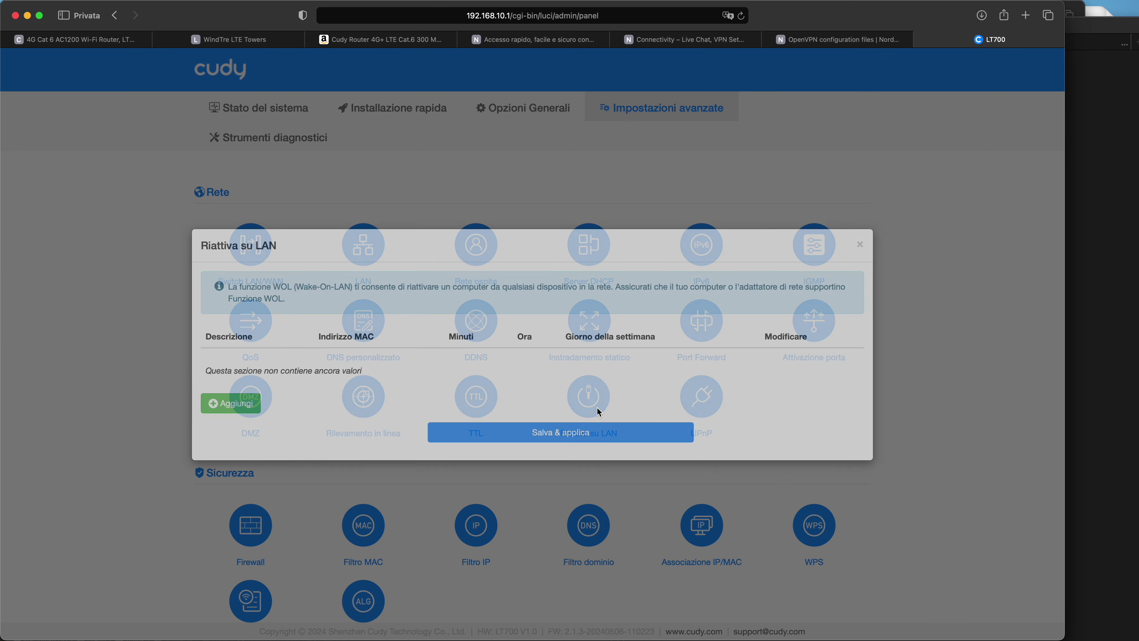
left_click(860, 246)
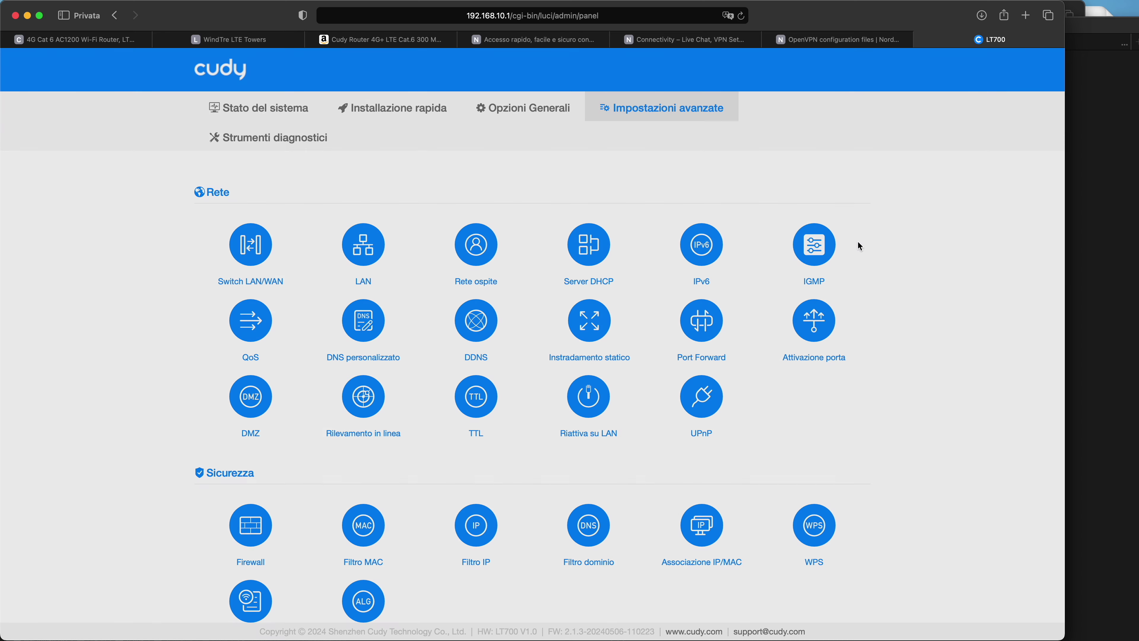
left_click(717, 387)
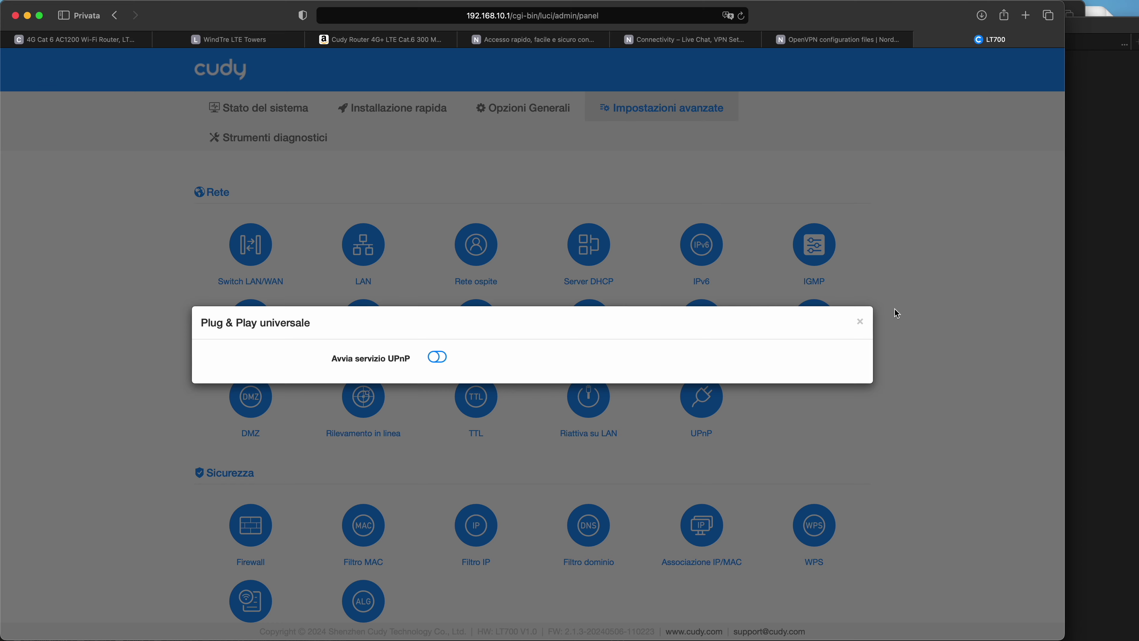
left_click(860, 322)
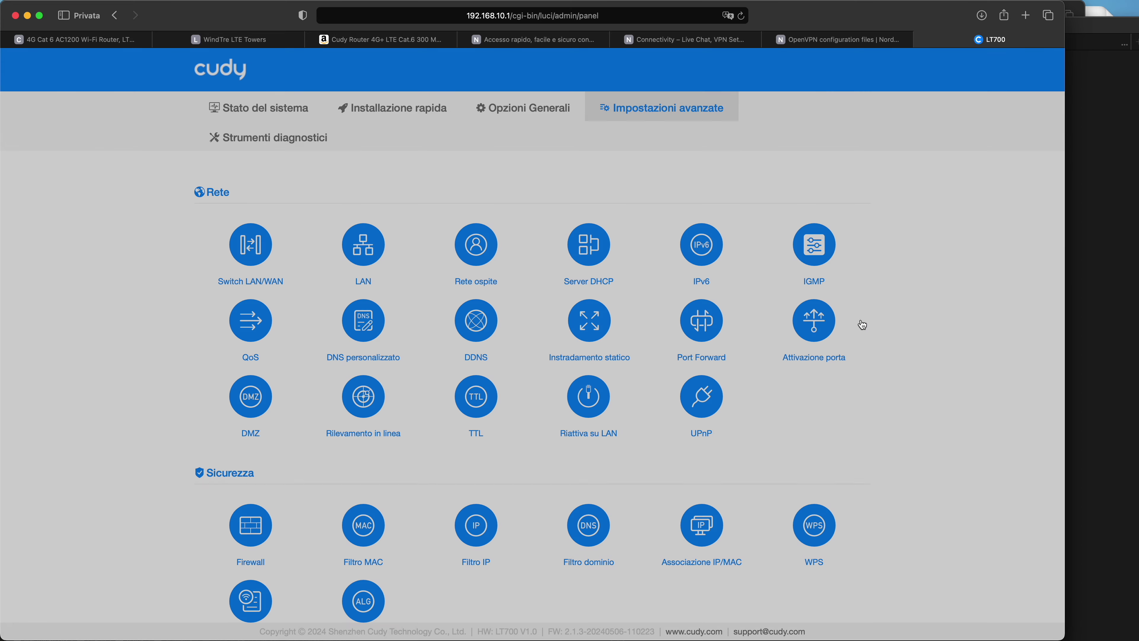
Review the Firewall and MAC filter settings, leaving the MAC filter mode unchanged
scroll(410, 471, "down", 3)
left_click(244, 433)
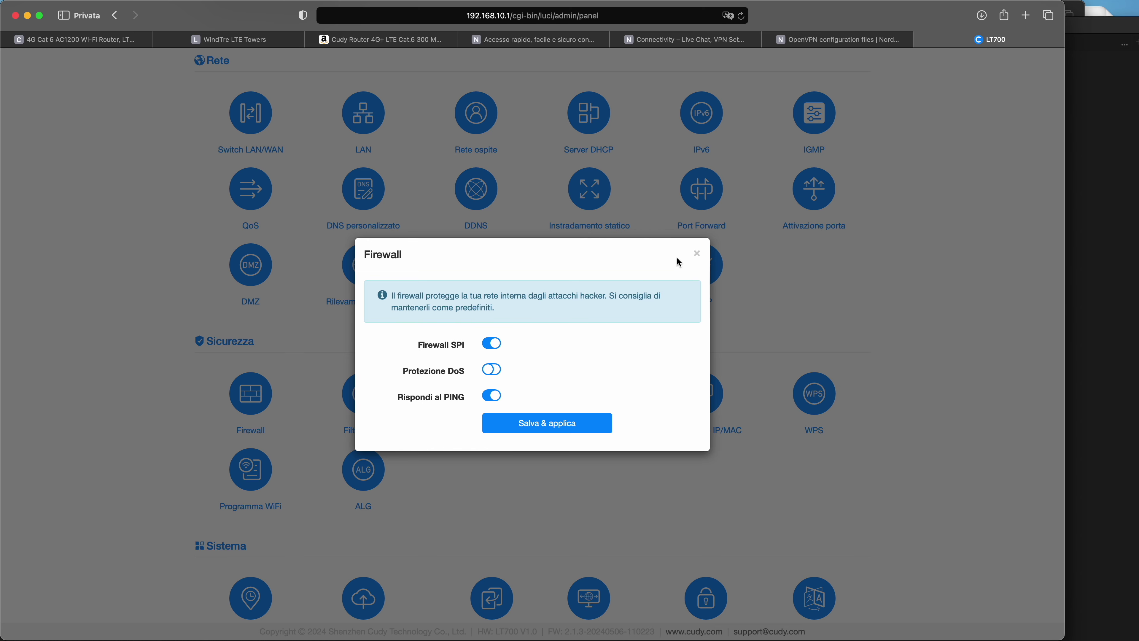
left_click(698, 255)
left_click(346, 394)
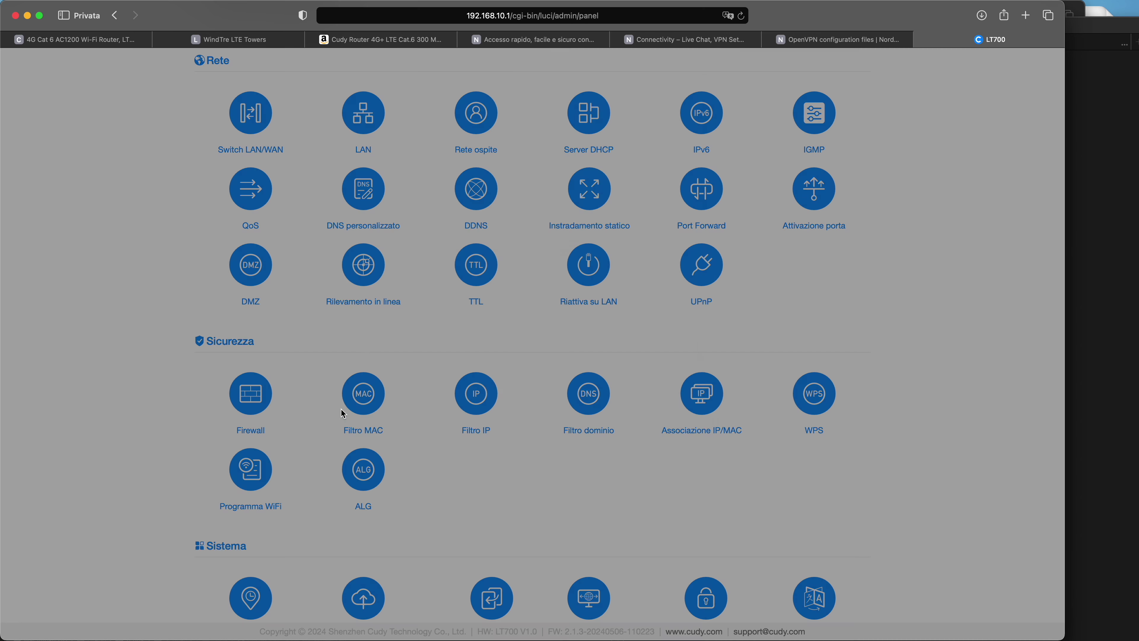
left_click(549, 297)
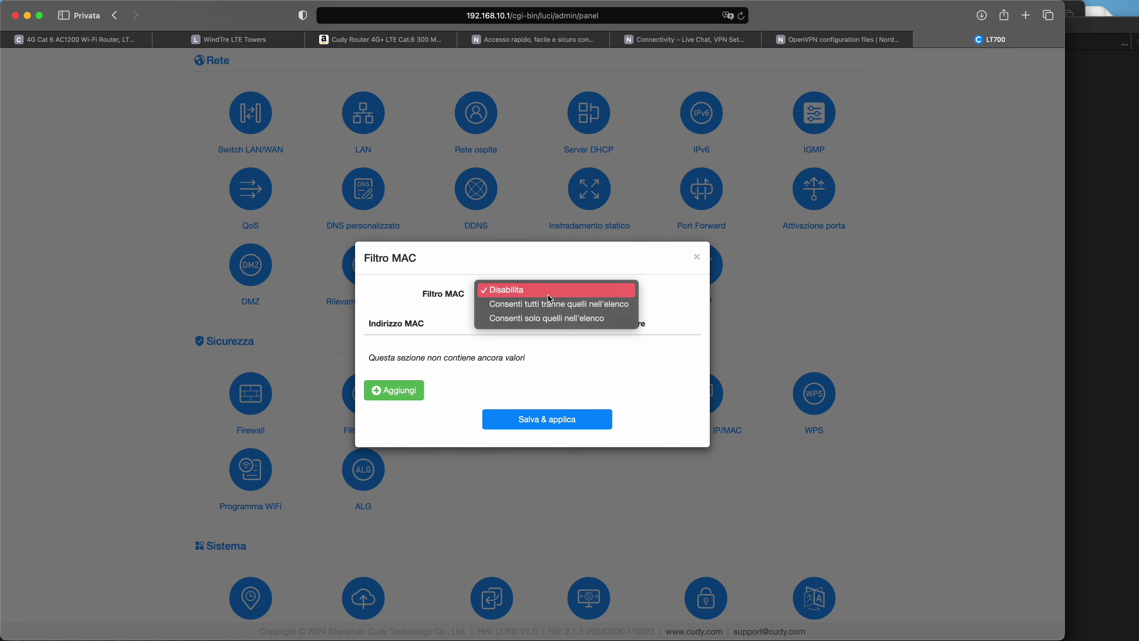
left_click(698, 258)
left_click(697, 258)
Set IP filter to allow only listed IPs, add then remove an entry, and discard
left_click(485, 404)
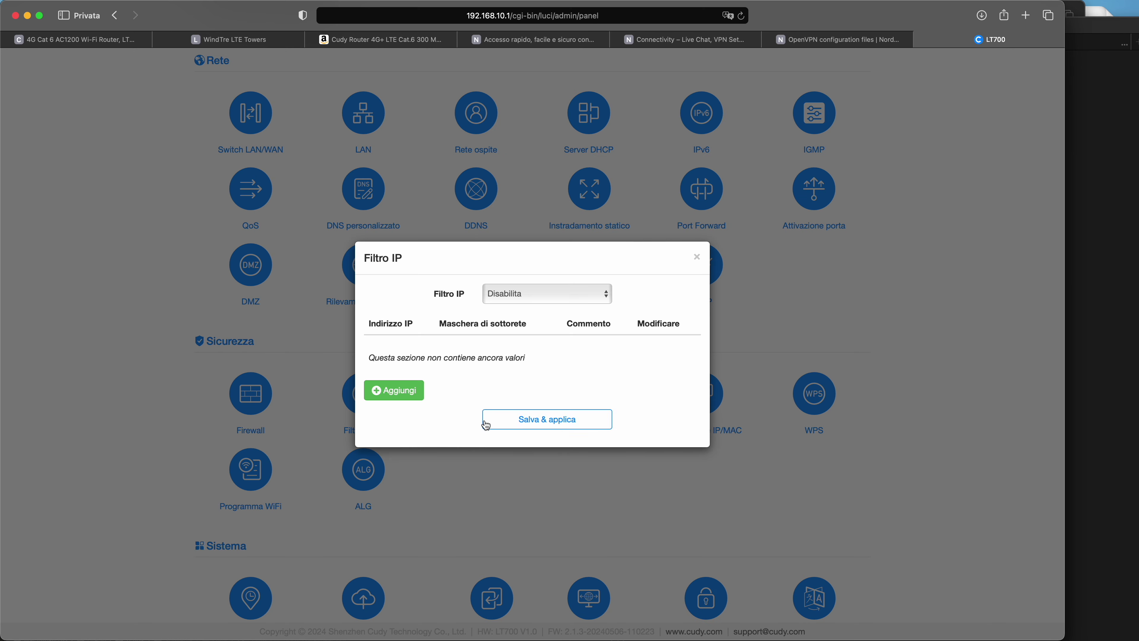
left_click(536, 296)
left_click(526, 315)
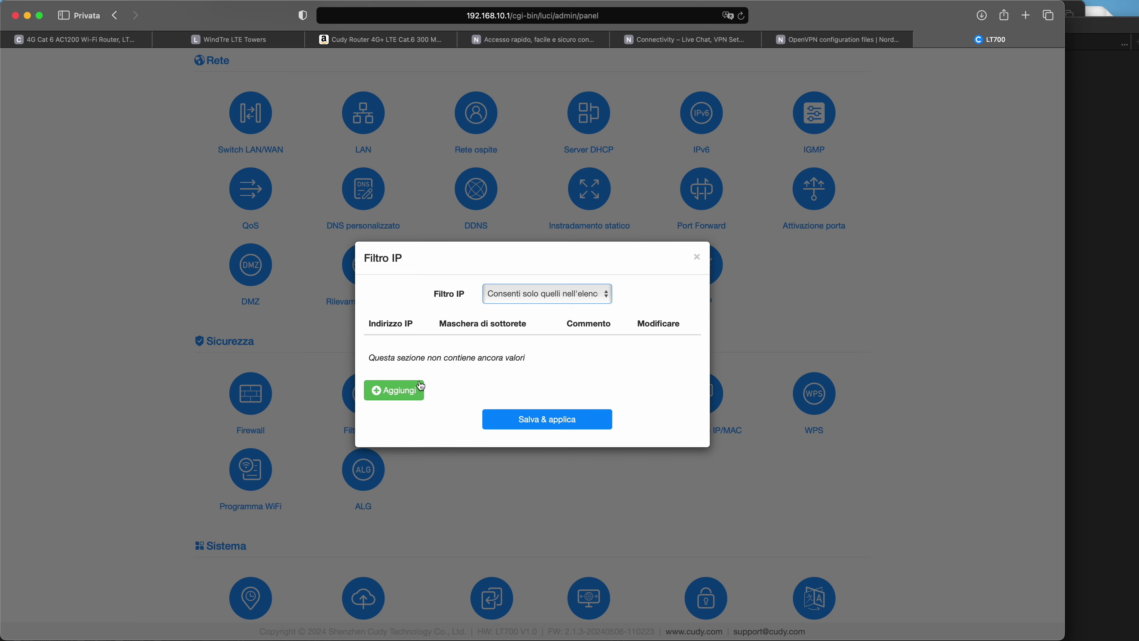
left_click(417, 393)
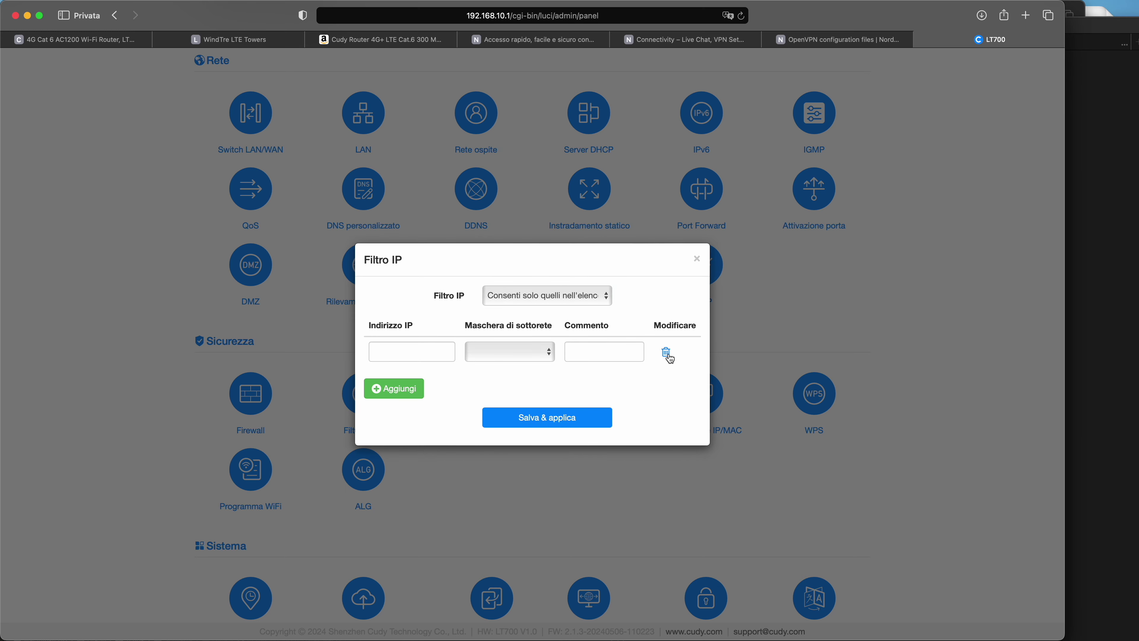
left_click(669, 357)
left_click(697, 257)
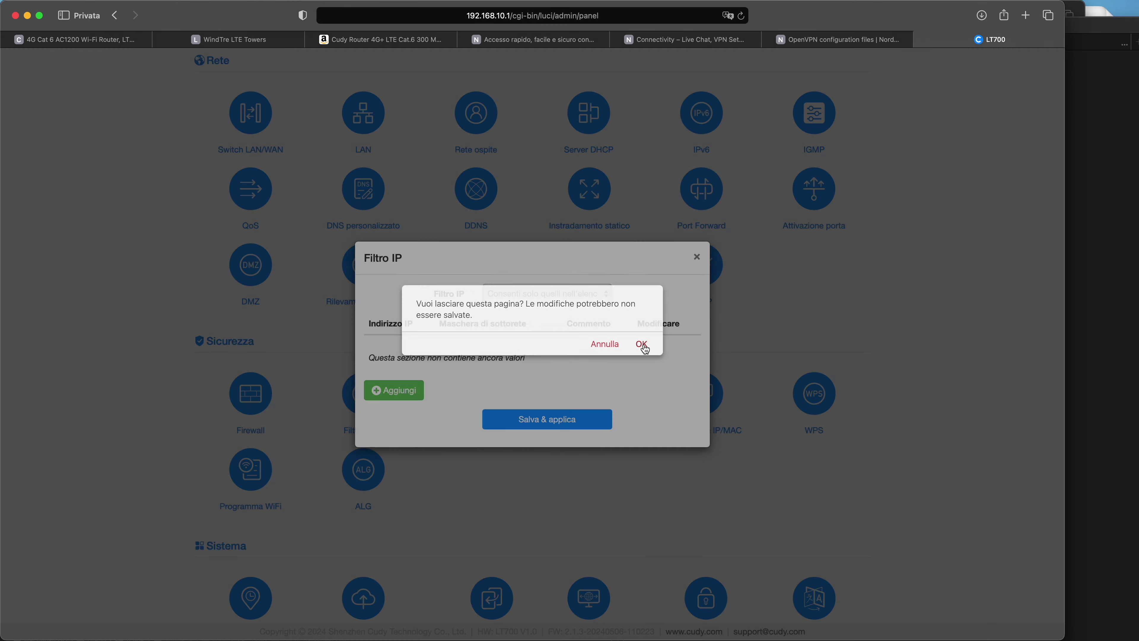
left_click(642, 344)
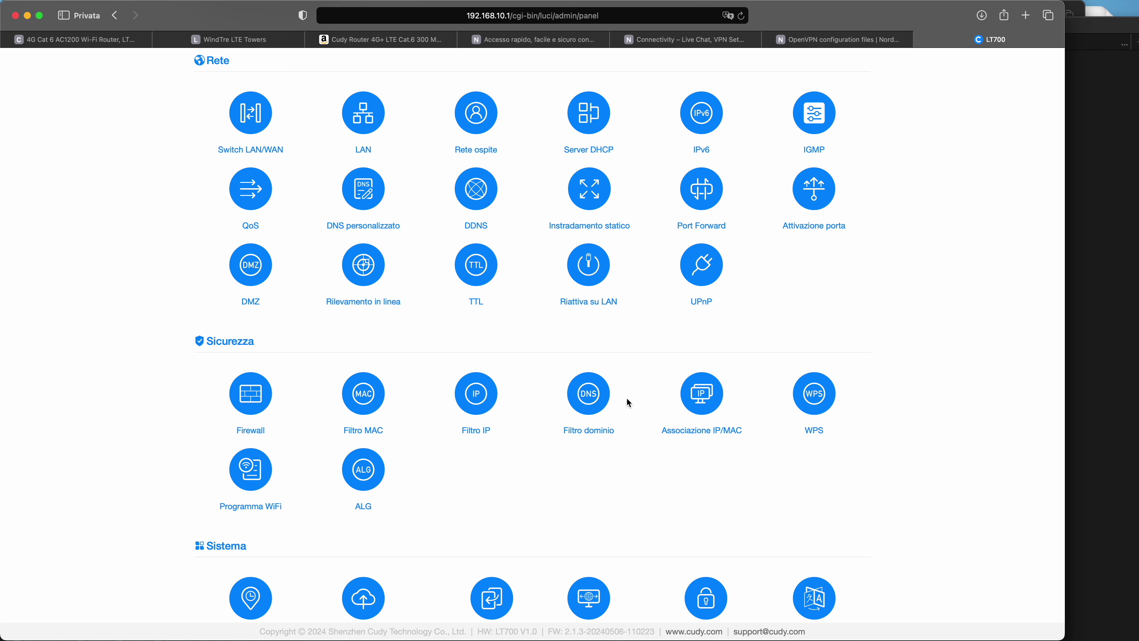
Set the domain filter to allow all domains except listed ones, then close it
left_click(592, 408)
left_click(538, 296)
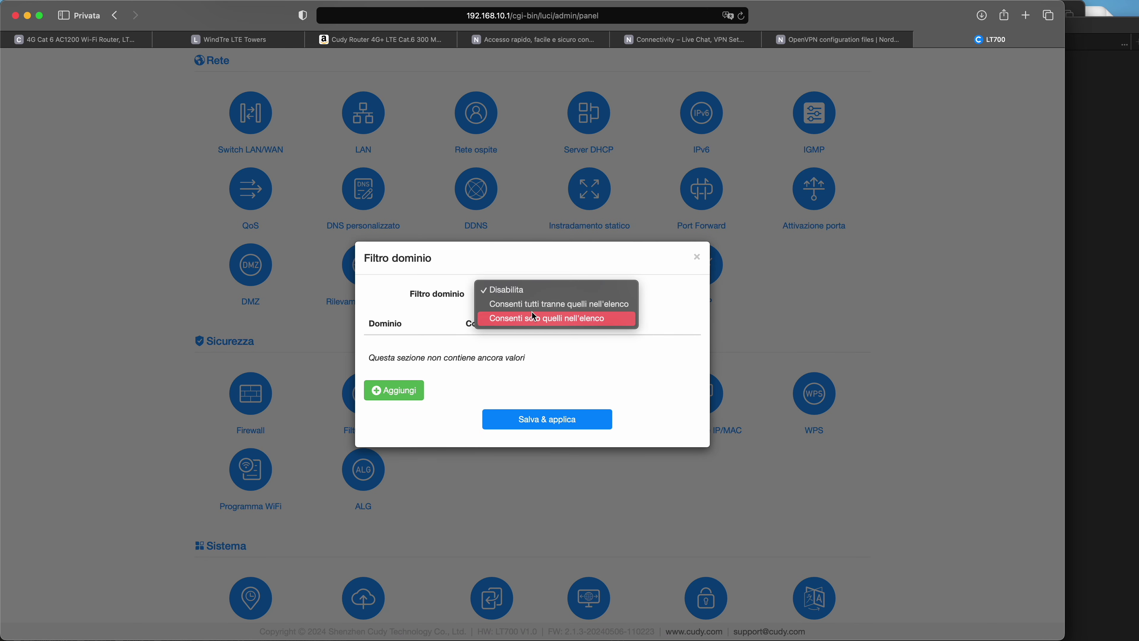
left_click(533, 309)
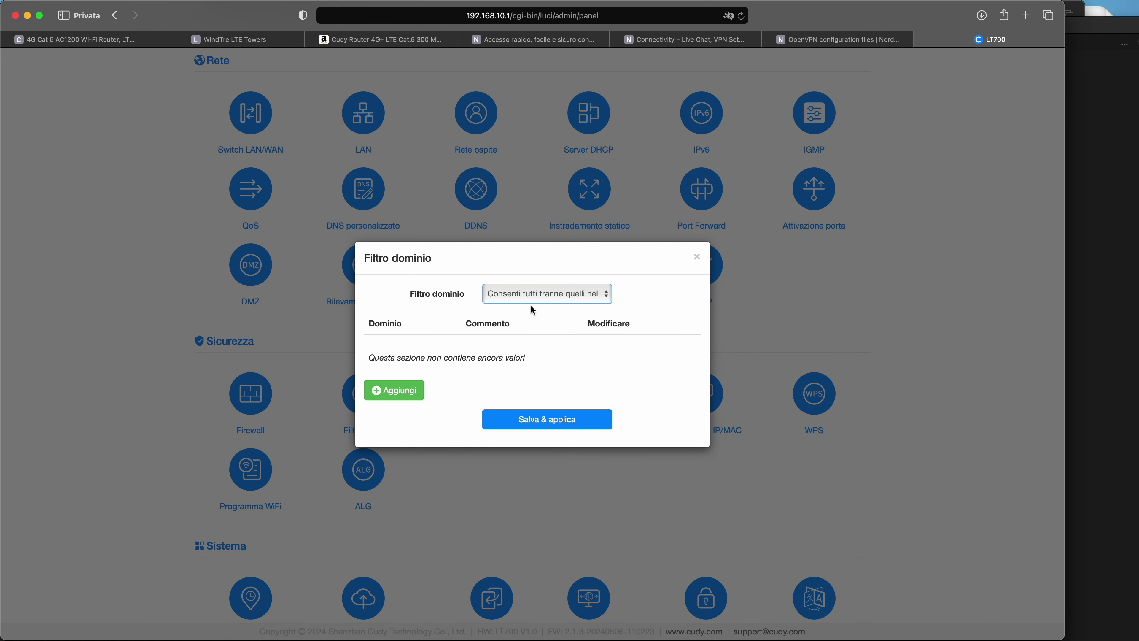
left_click(696, 257)
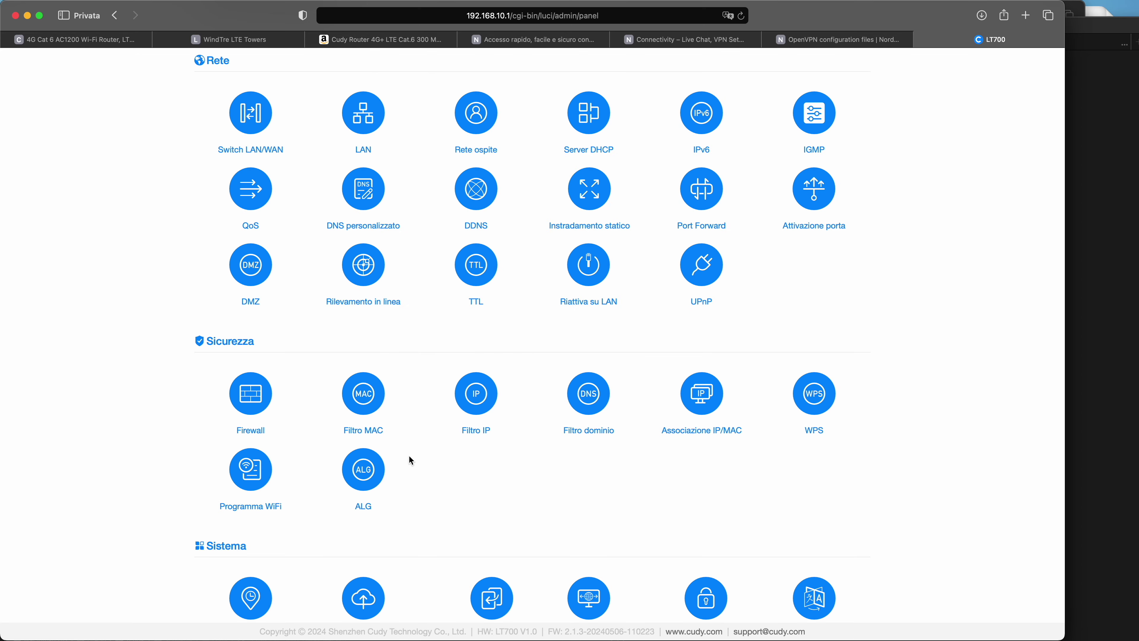
Add an empty IP/MAC binding row, remove it, and leave without saving
left_click(702, 401)
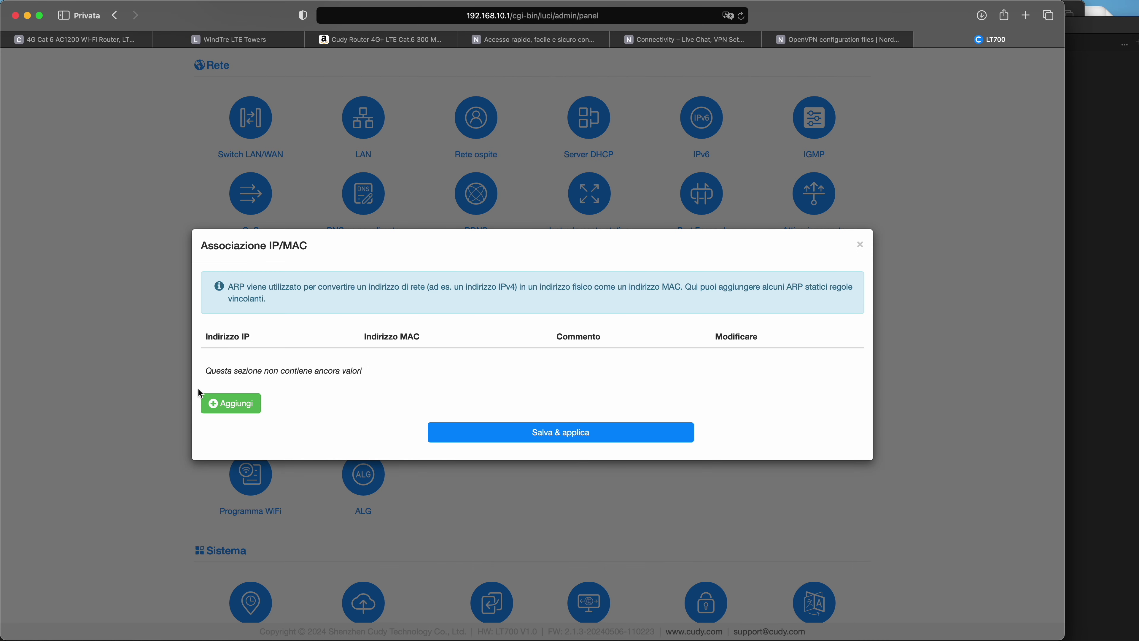
left_click(238, 402)
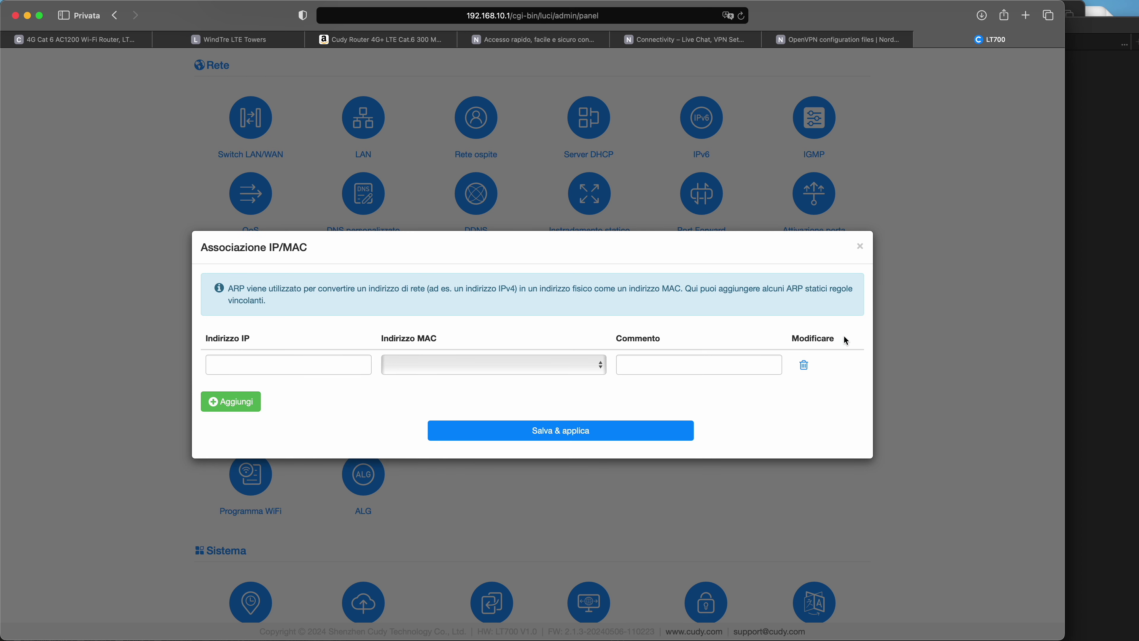
left_click(804, 365)
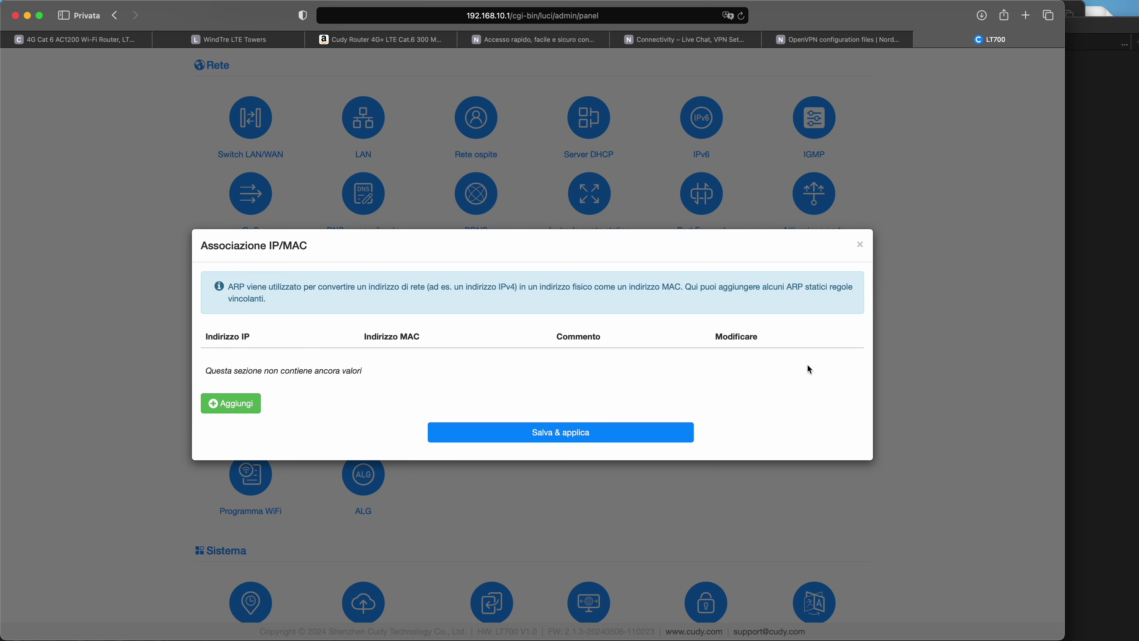
left_click(860, 244)
left_click(641, 345)
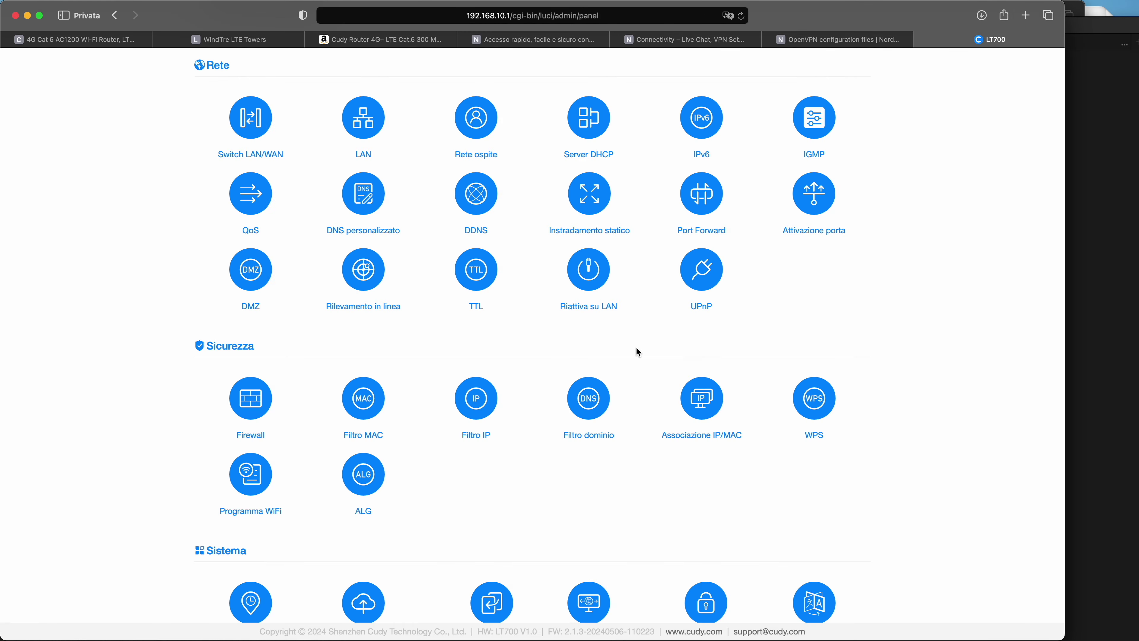
left_click(806, 417)
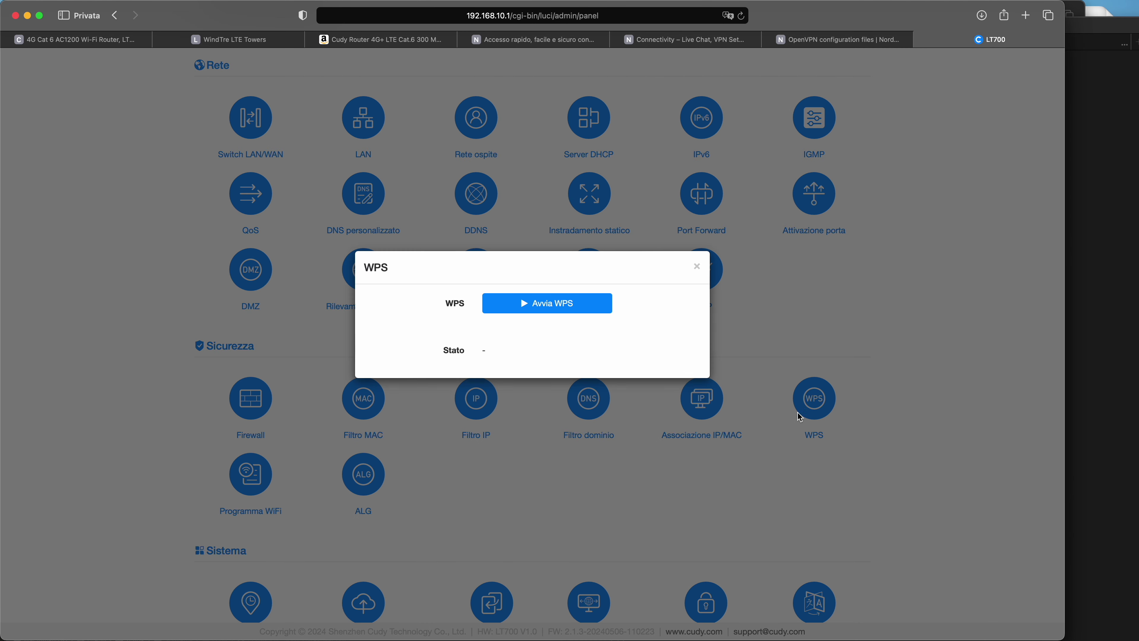
left_click(696, 267)
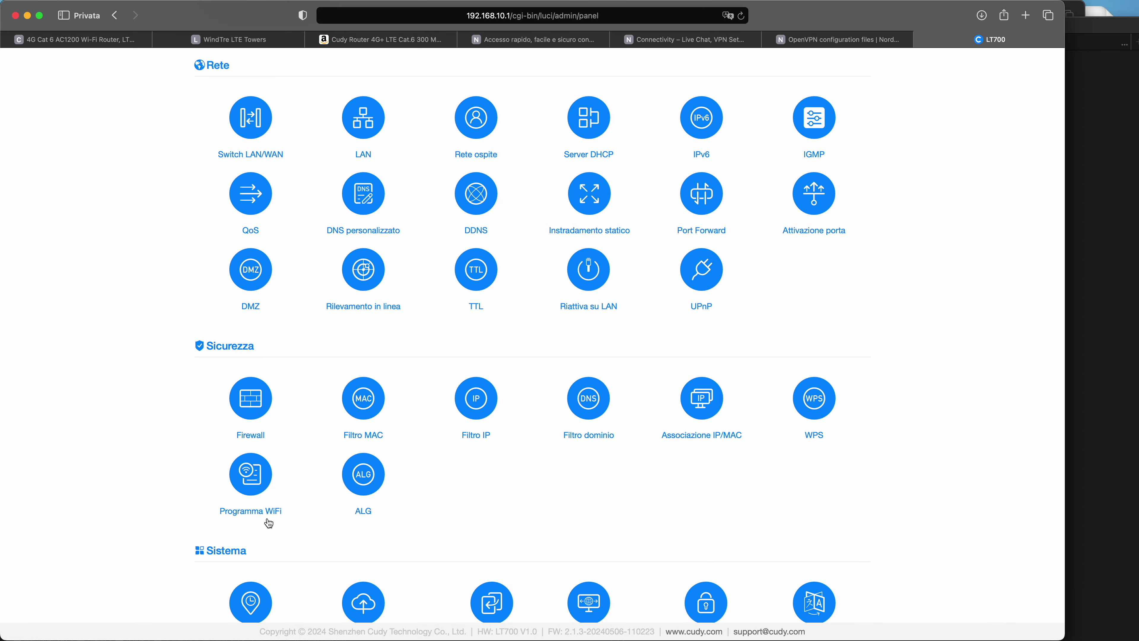
left_click(258, 473)
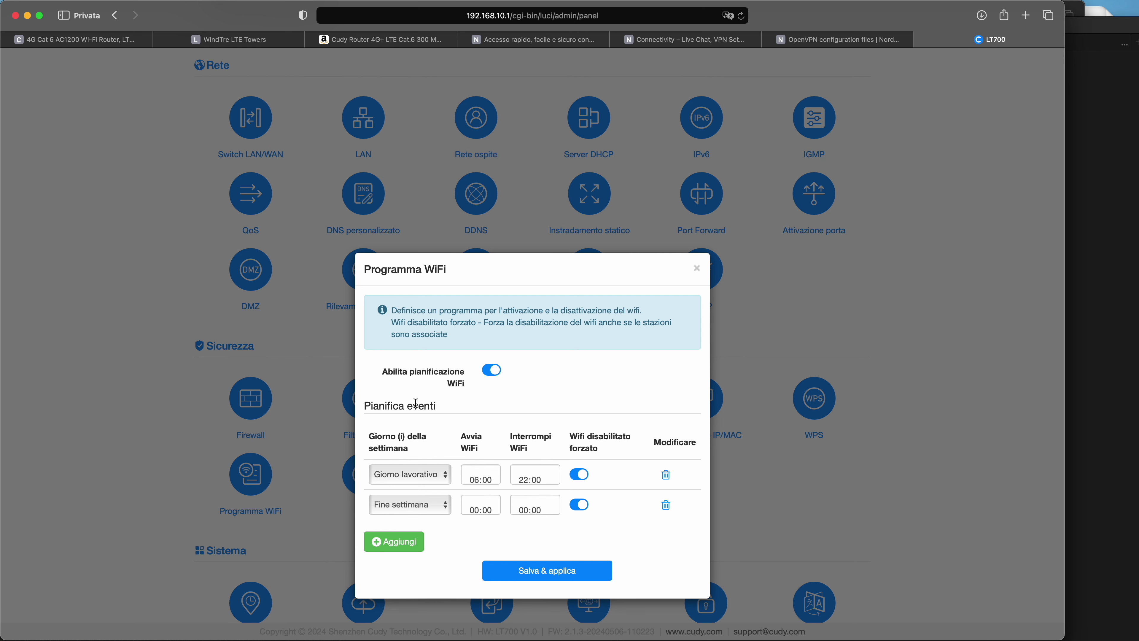
scroll(426, 511, "down", 5)
left_click(440, 483)
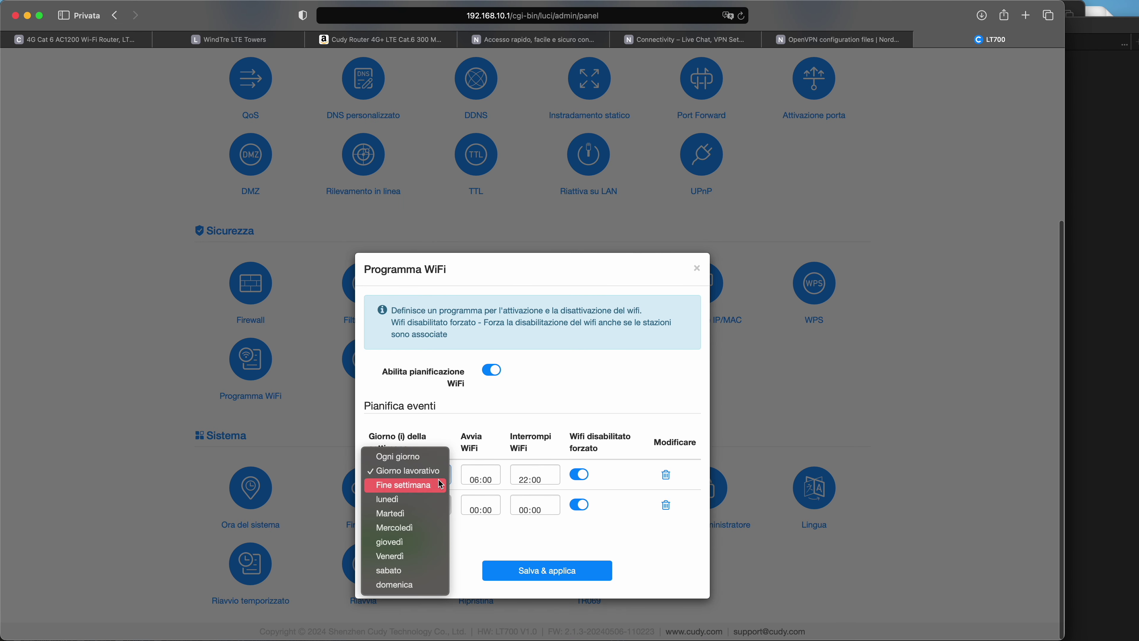
left_click(682, 378)
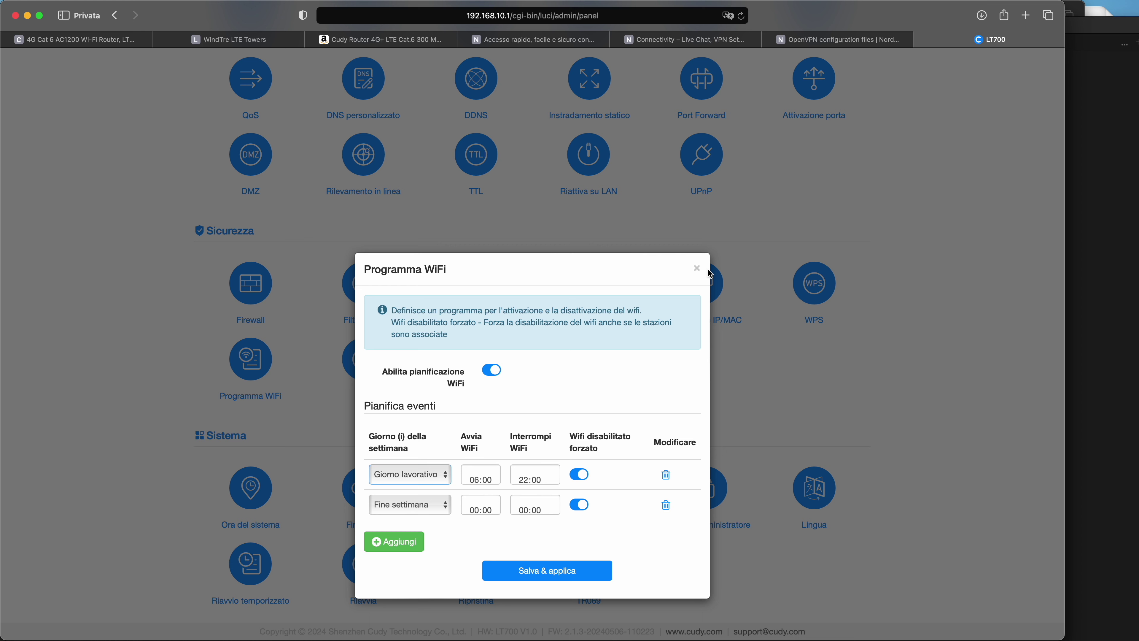
left_click(495, 371)
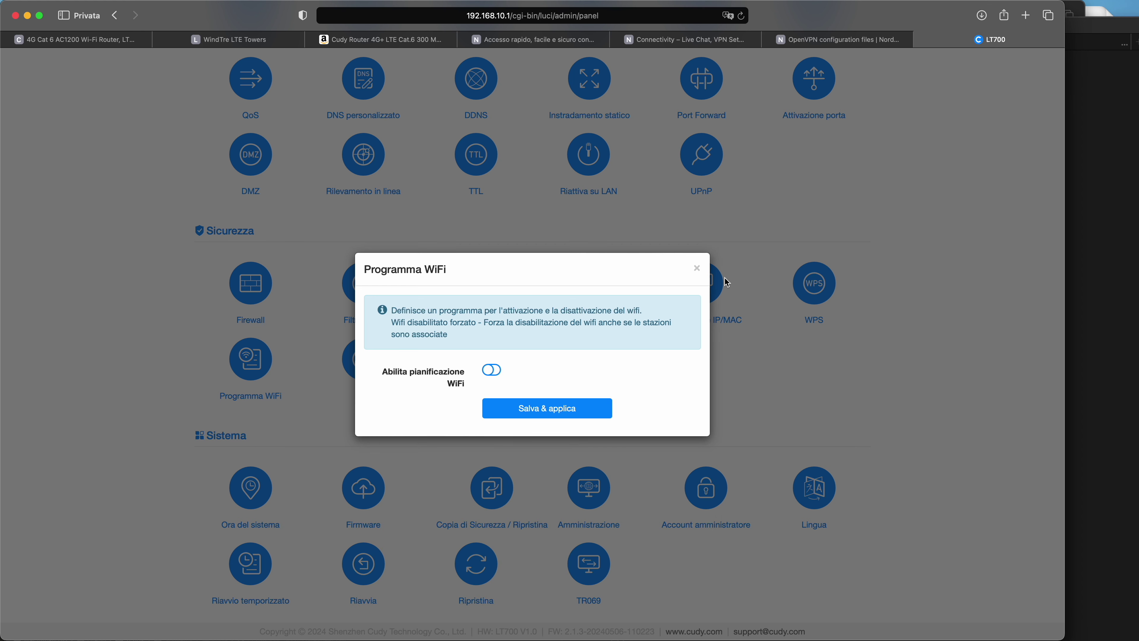
left_click(698, 270)
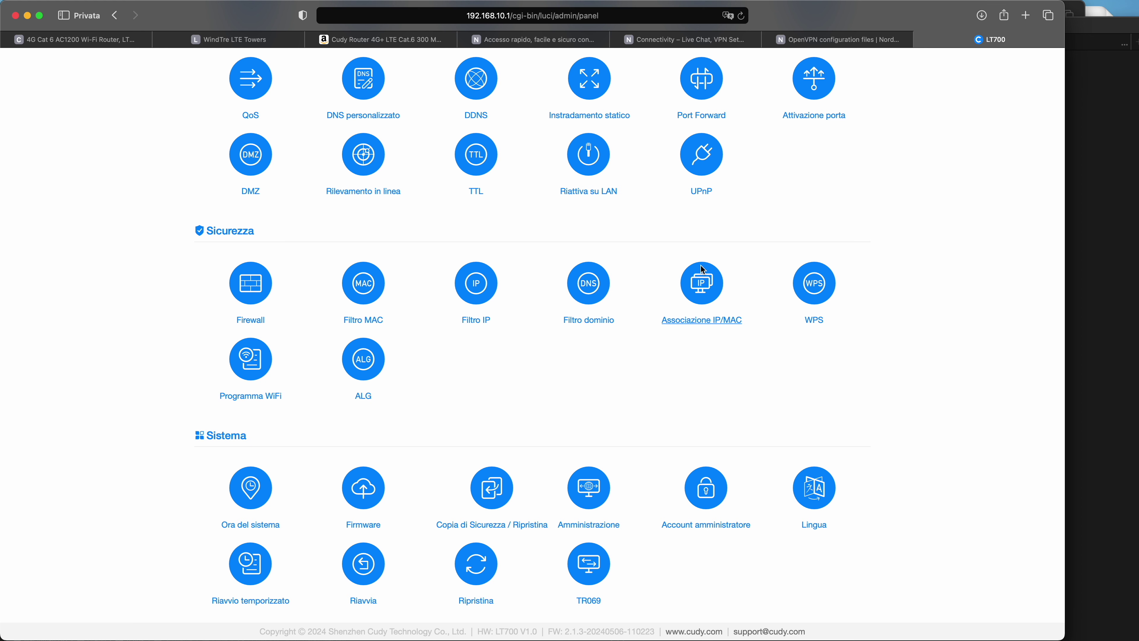
left_click(380, 355)
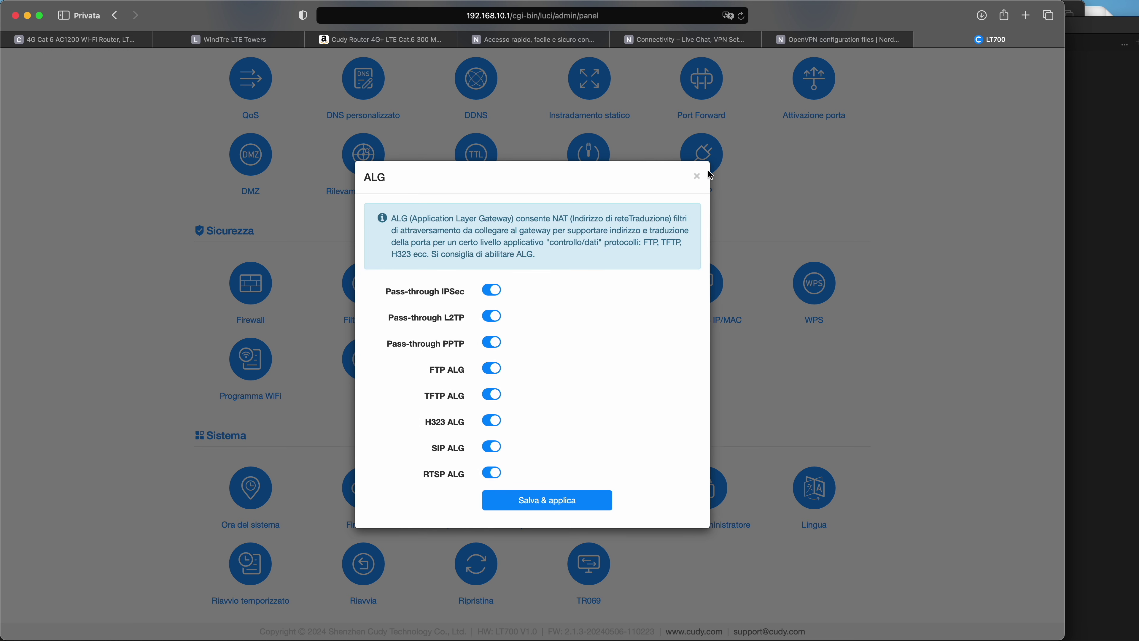
left_click(697, 177)
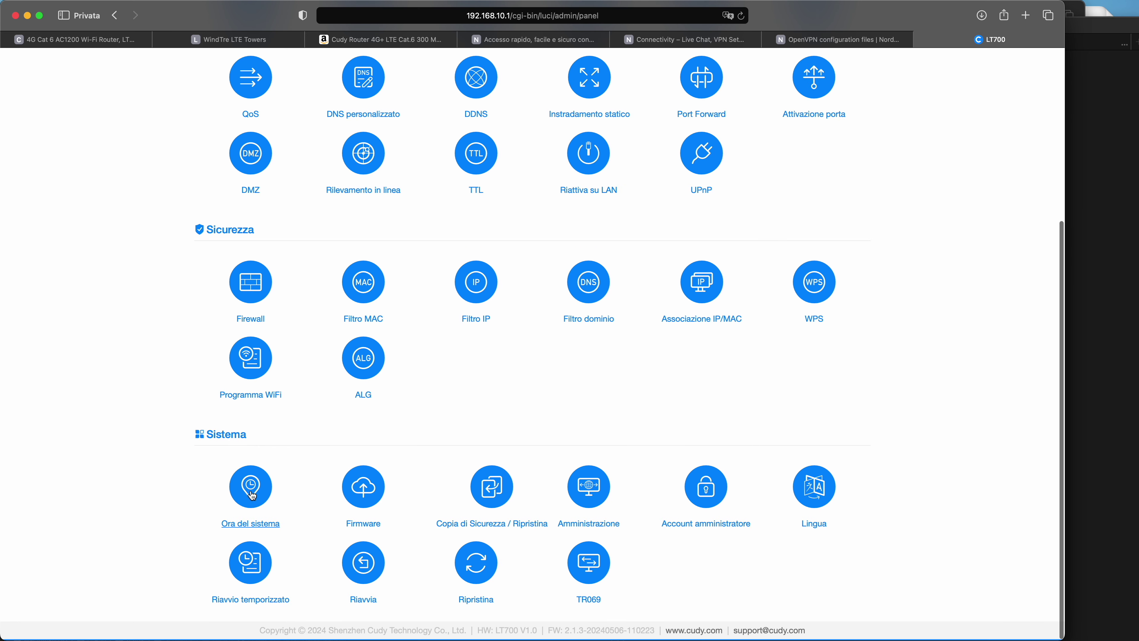
scroll(252, 496, "down", 1)
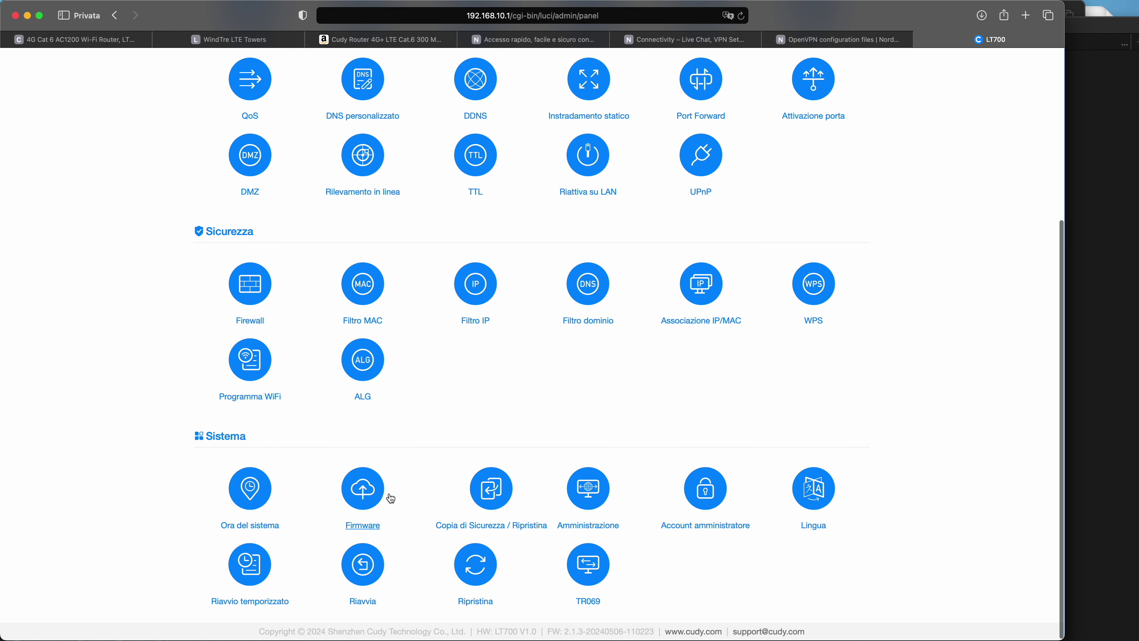
scroll(510, 489, "up", 1)
left_click(510, 489)
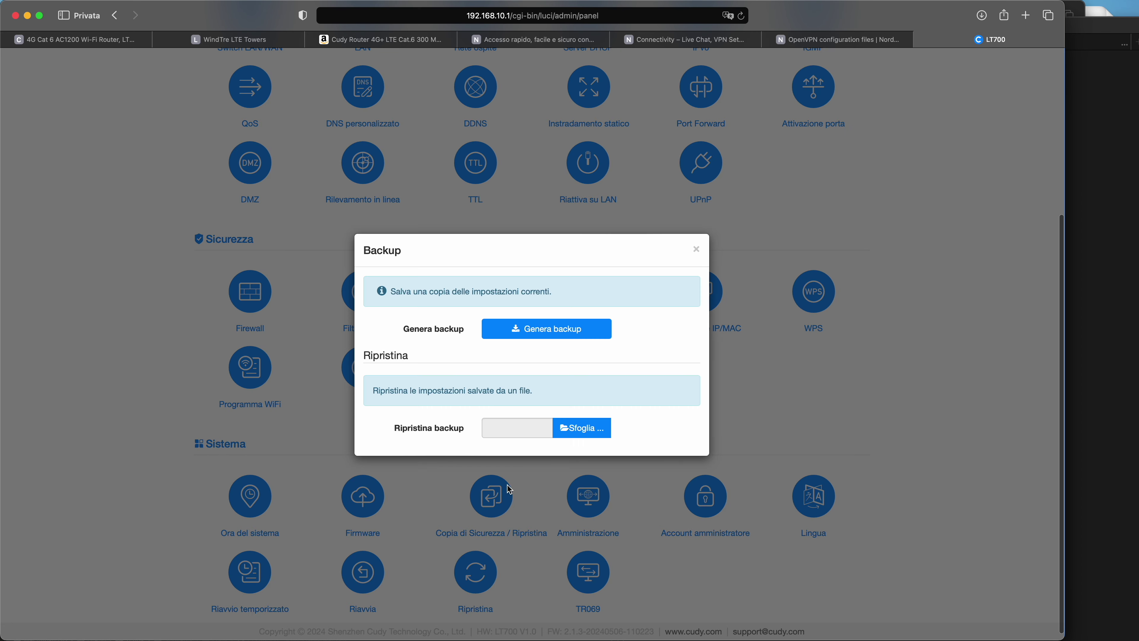
left_click(700, 249)
left_click(594, 493)
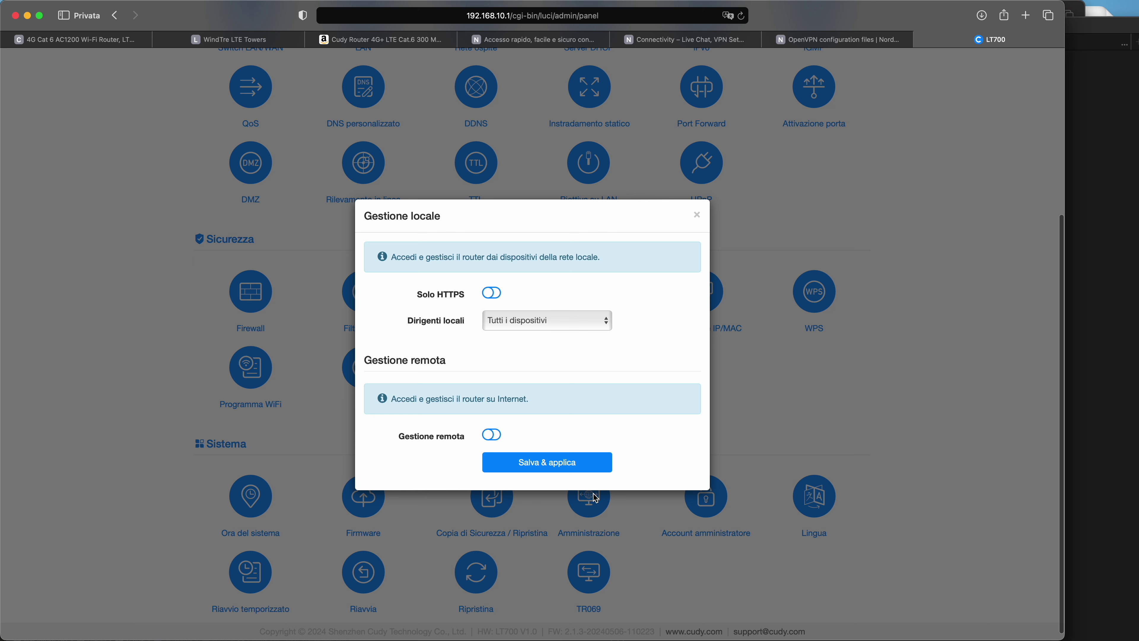
left_click(502, 440)
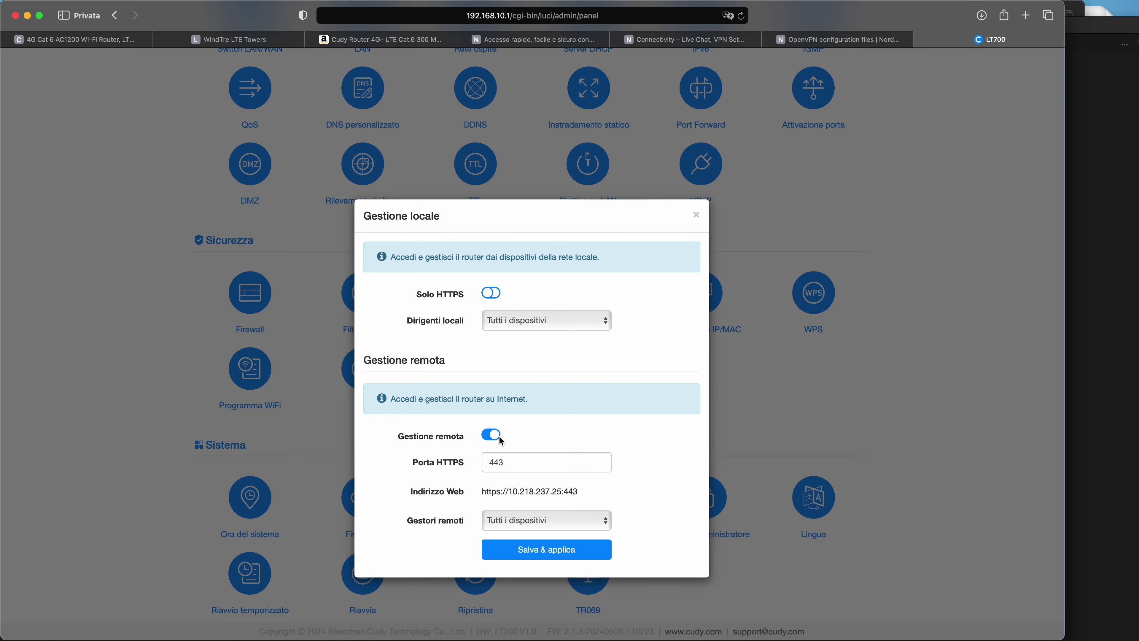
left_click(501, 439)
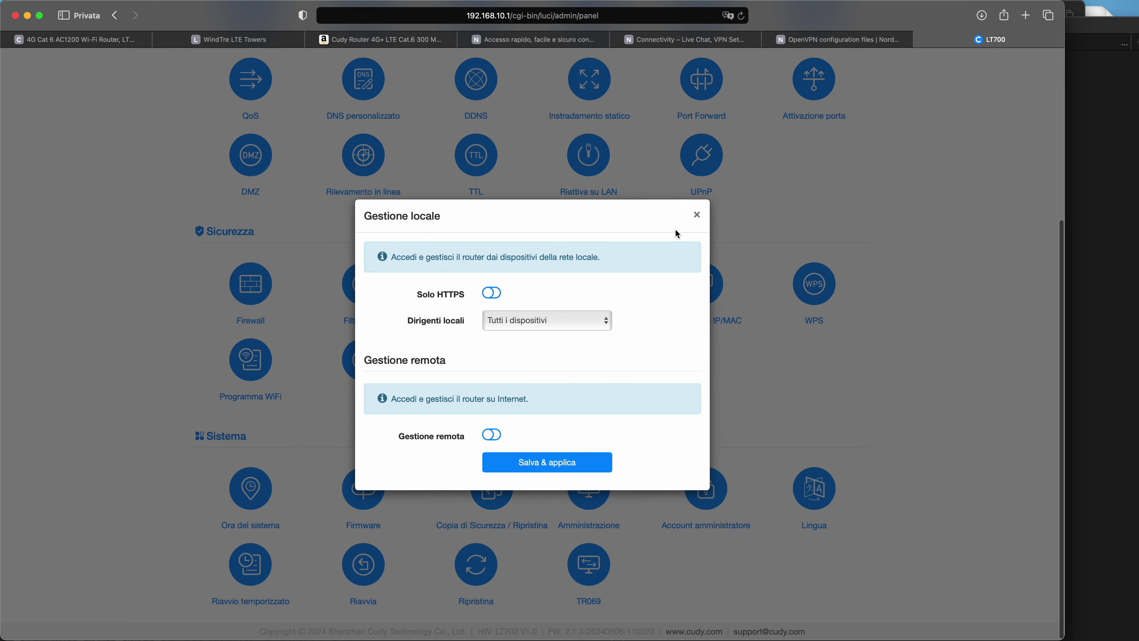
left_click(592, 320)
left_click(637, 297)
left_click(697, 215)
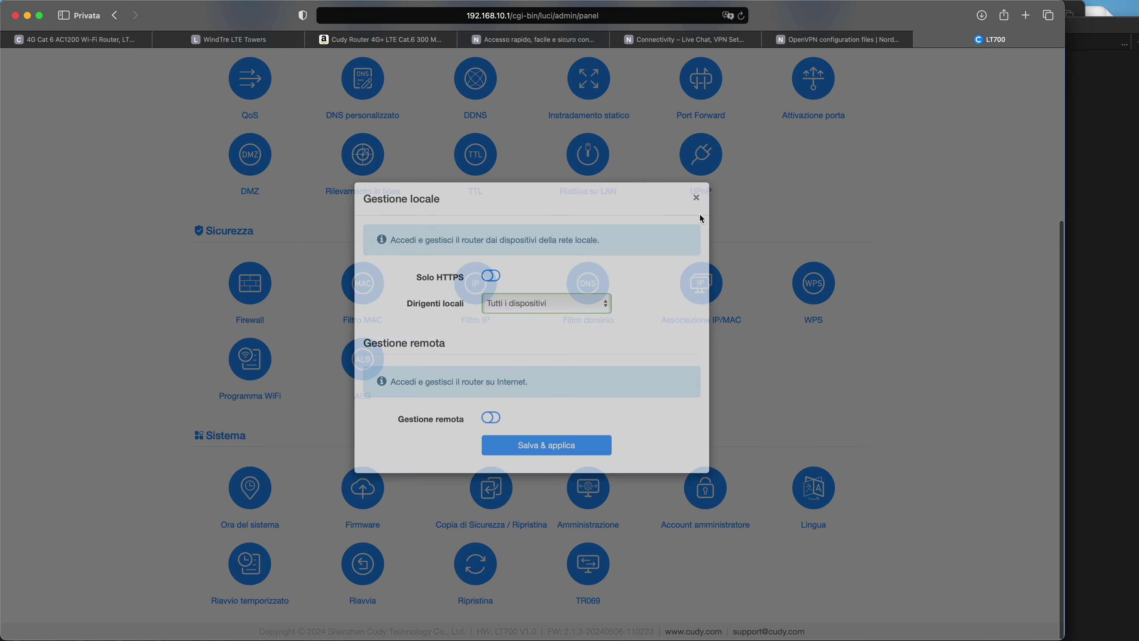
left_click(713, 498)
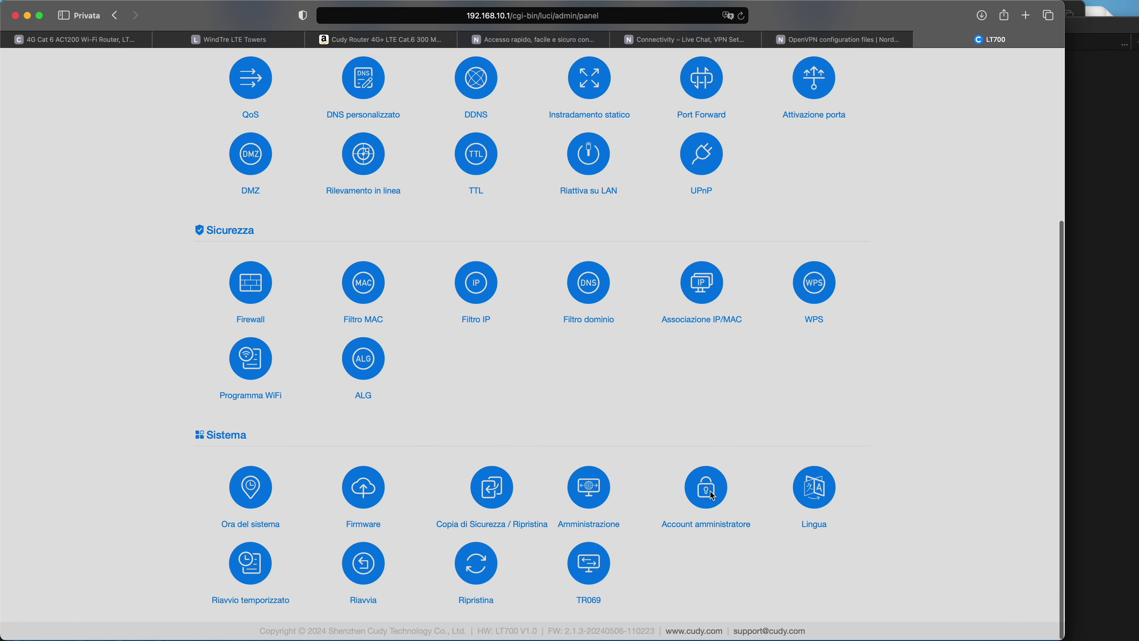
left_click(697, 256)
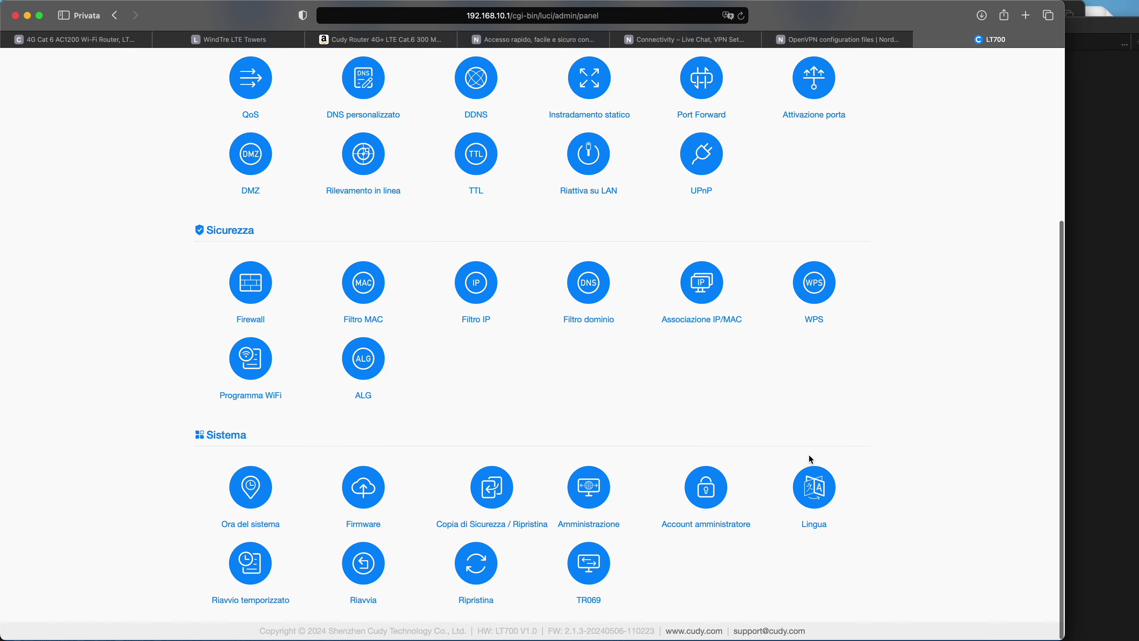
left_click(267, 579)
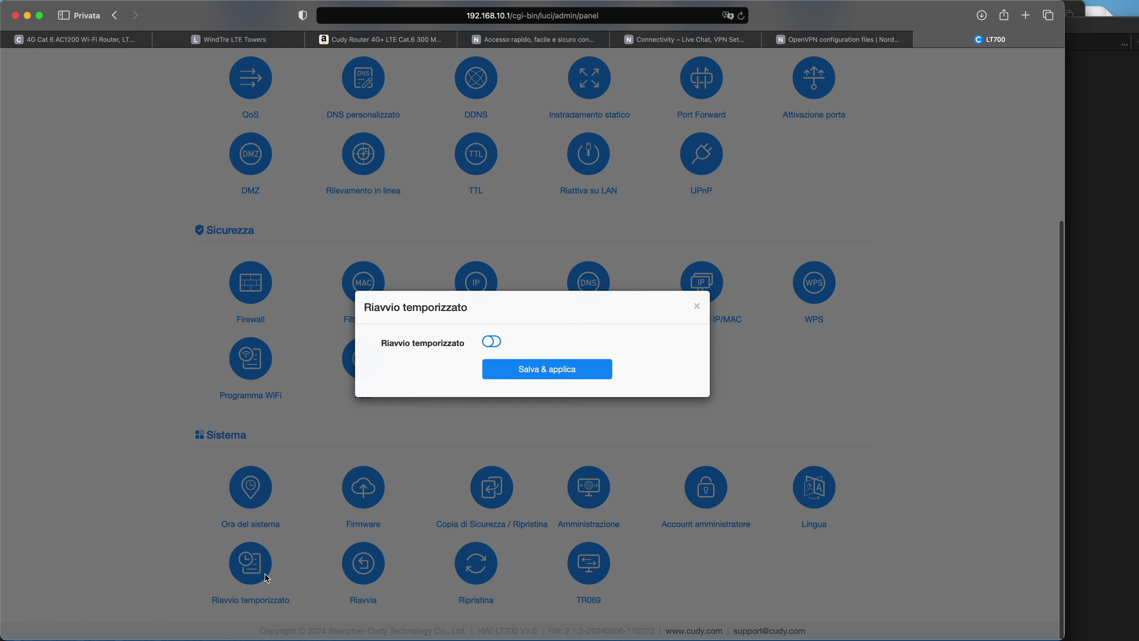
left_click(492, 342)
left_click(541, 372)
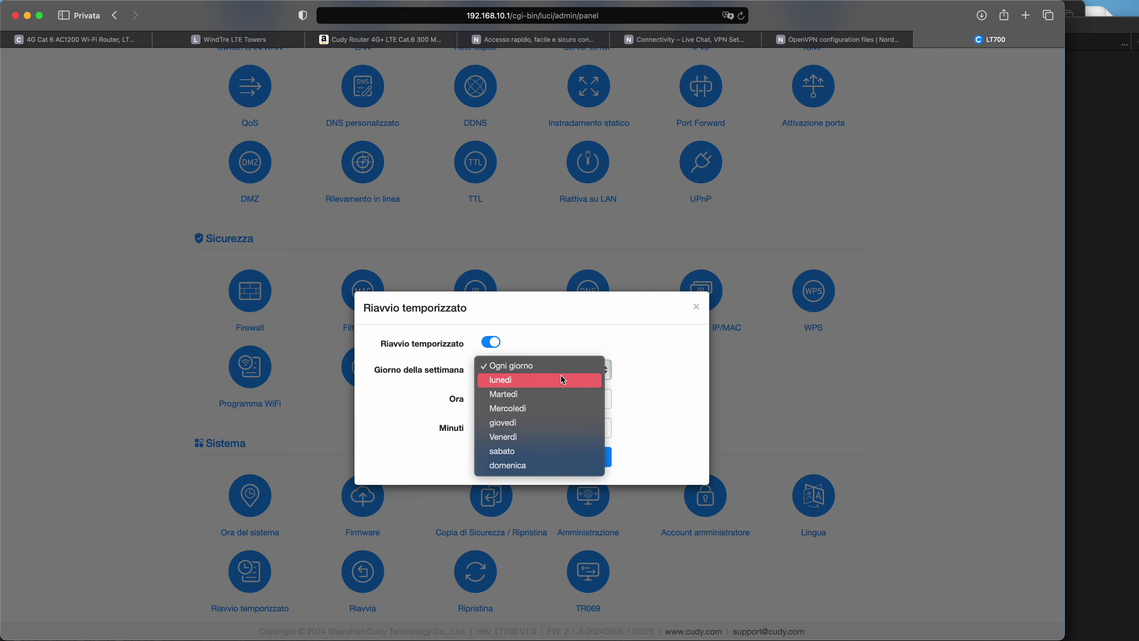
left_click(645, 336)
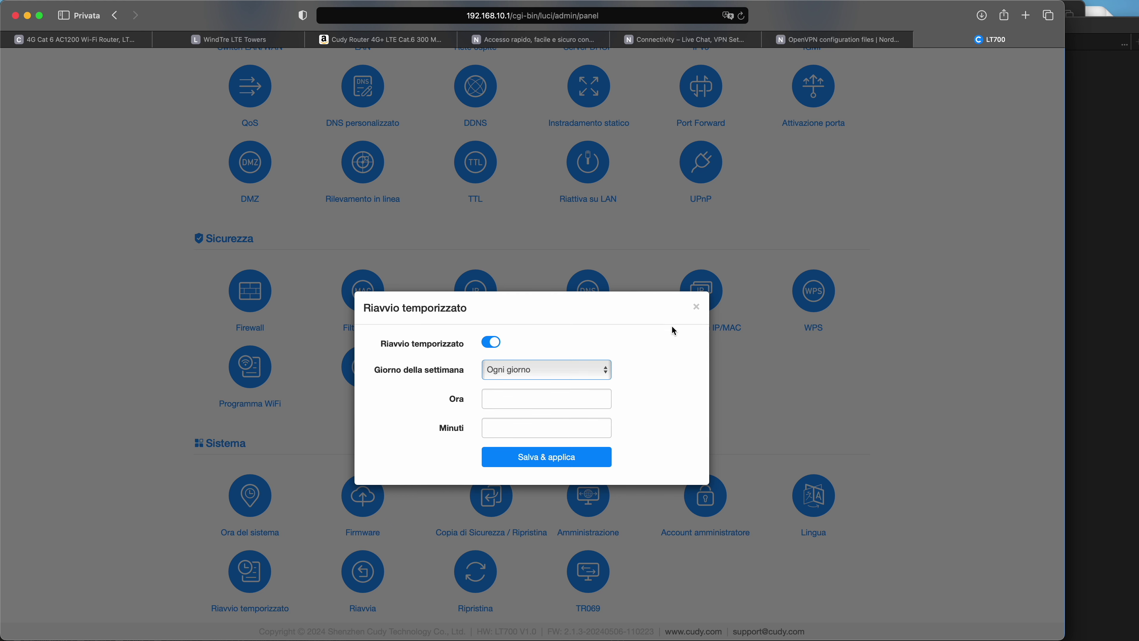
left_click(697, 308)
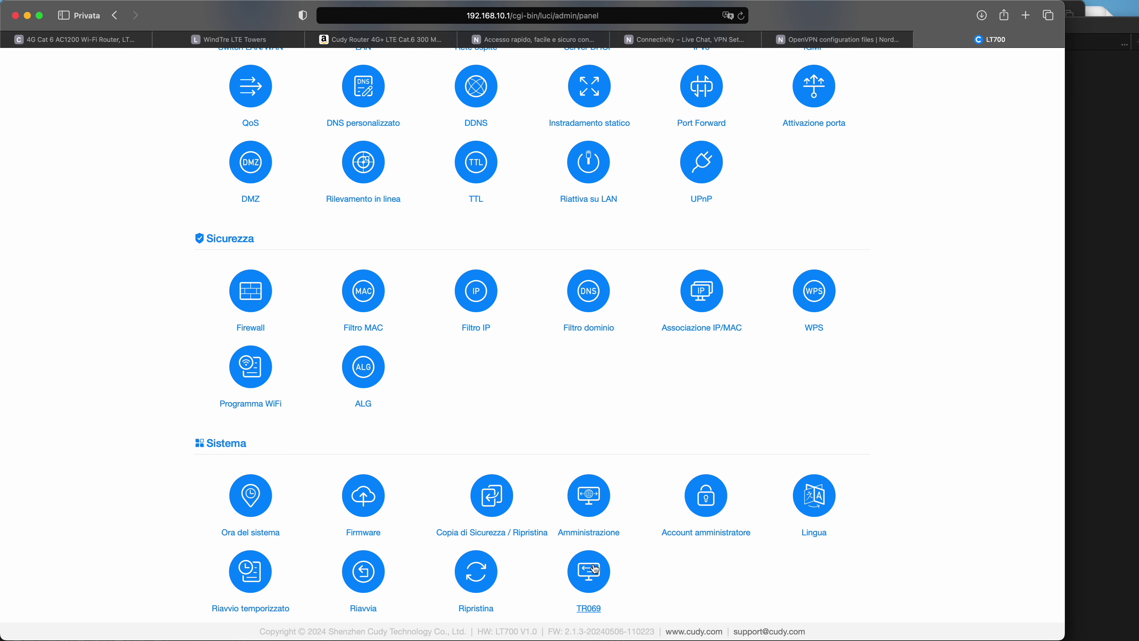
Check the TR069 settings, then go via Quick Setup to the General Options cellular APN page
left_click(591, 570)
left_click(695, 308)
left_click(352, 574)
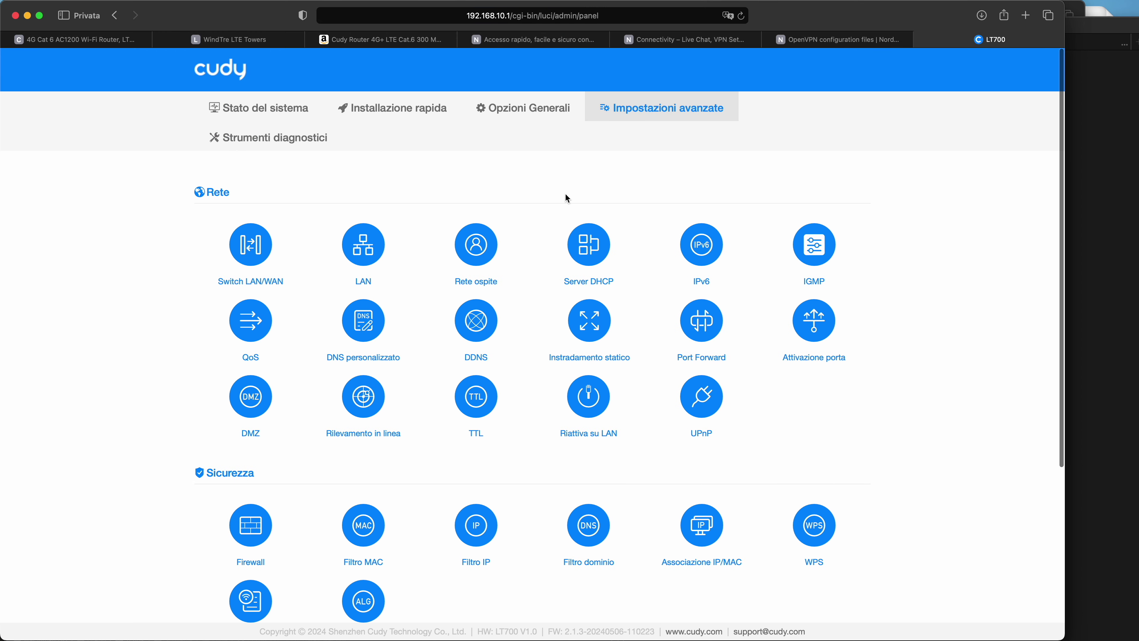
scroll(564, 200, "down", 5)
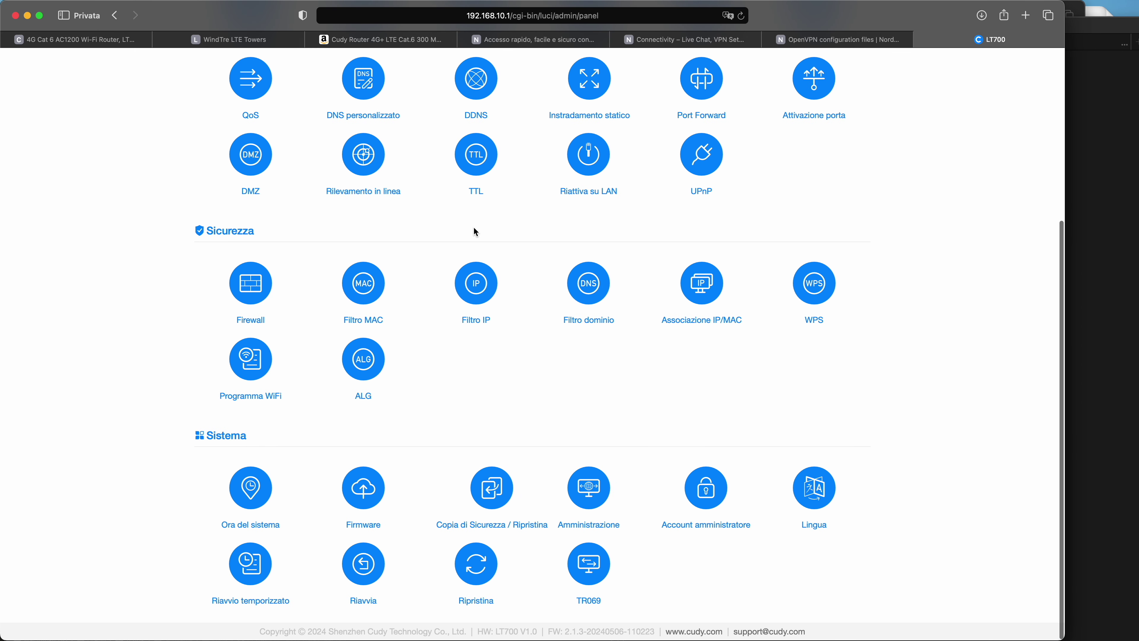
scroll(476, 231, "up", 10)
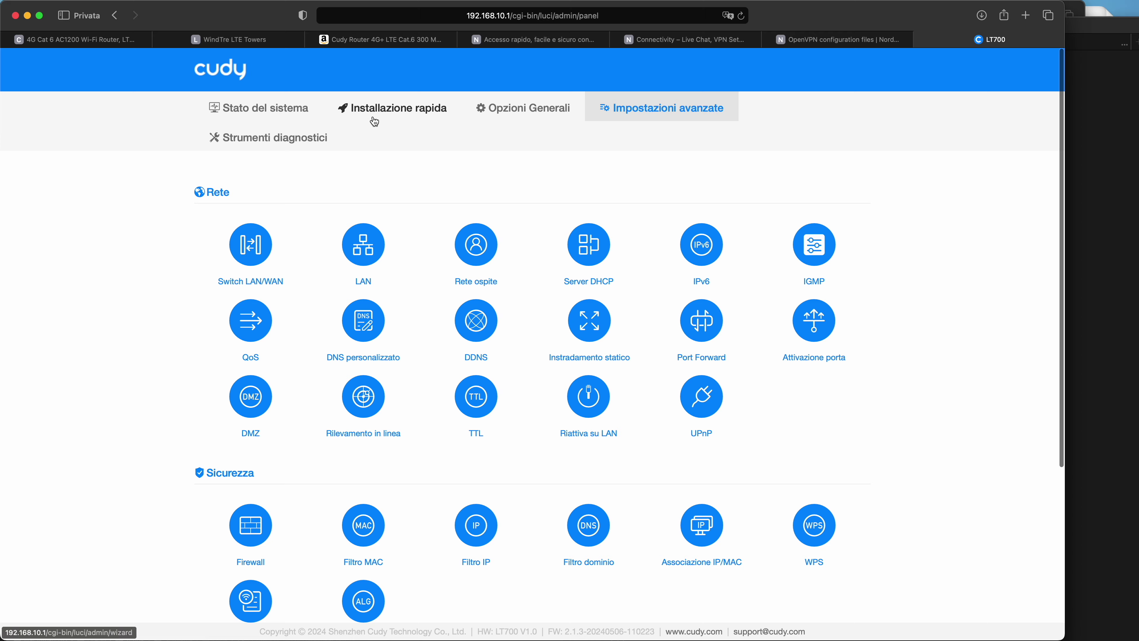
left_click(373, 118)
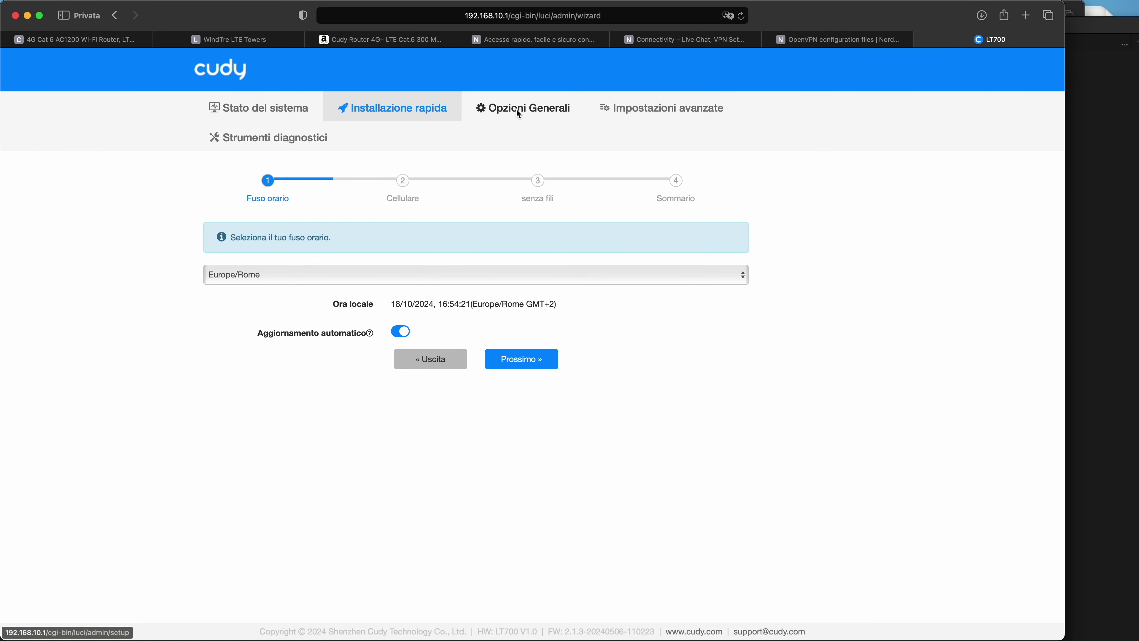
left_click(517, 109)
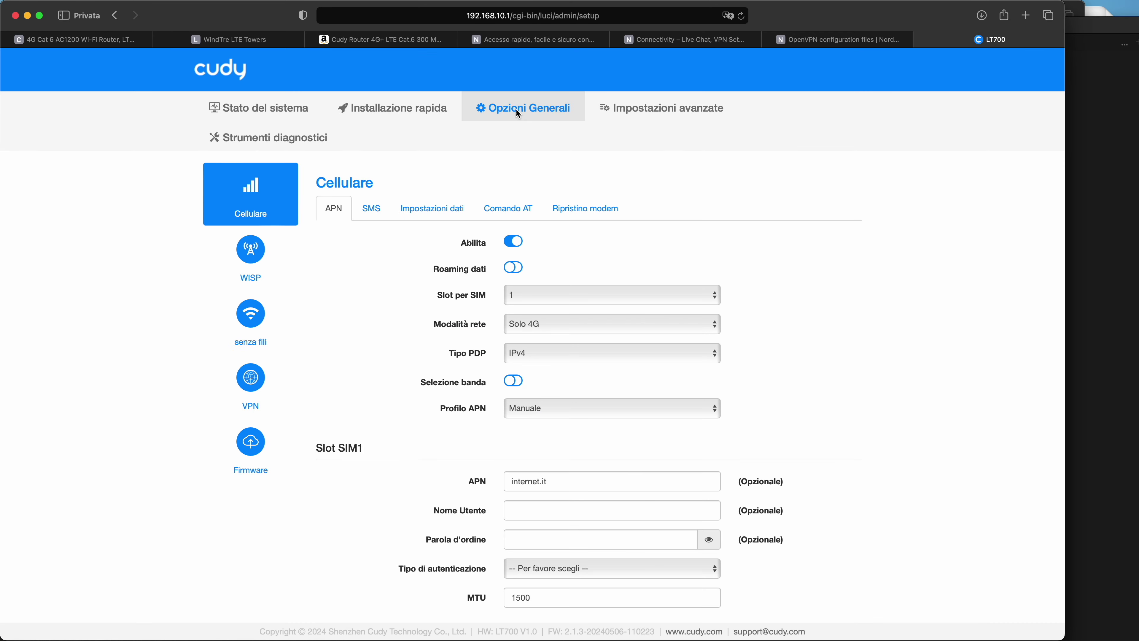
Open the VPN page in the General Options sidebar, where the VPN switch is off
left_click(245, 392)
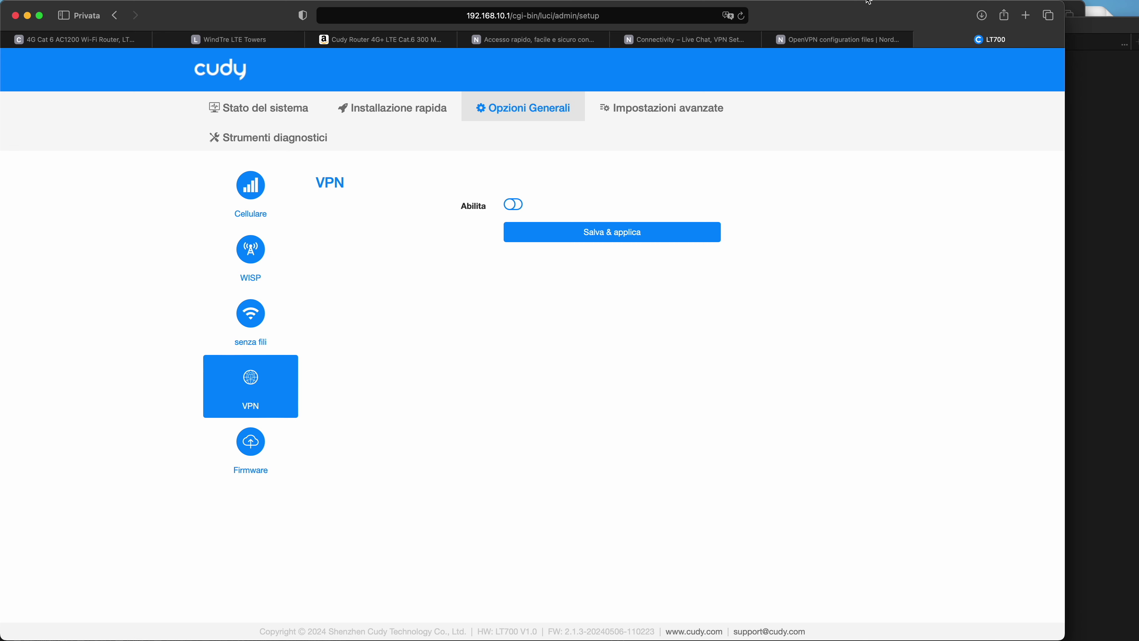
In a private tab, sign in to the Nord Account with the saved e-mail and password
key("super+t")
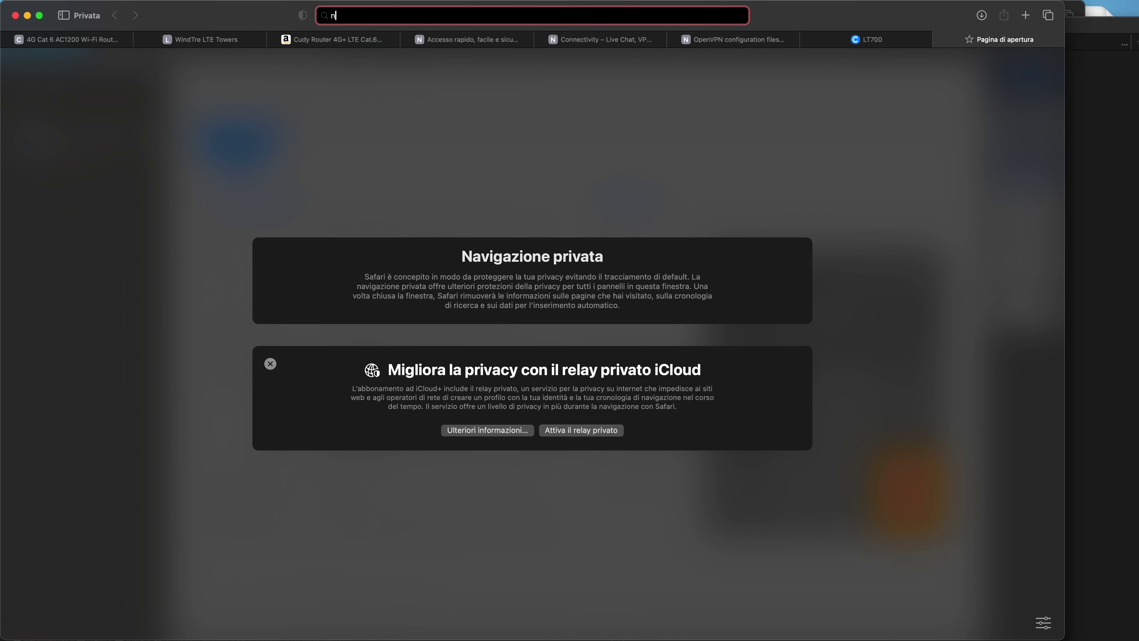
type("nordvpn.com/it/cybersecurity-site/")
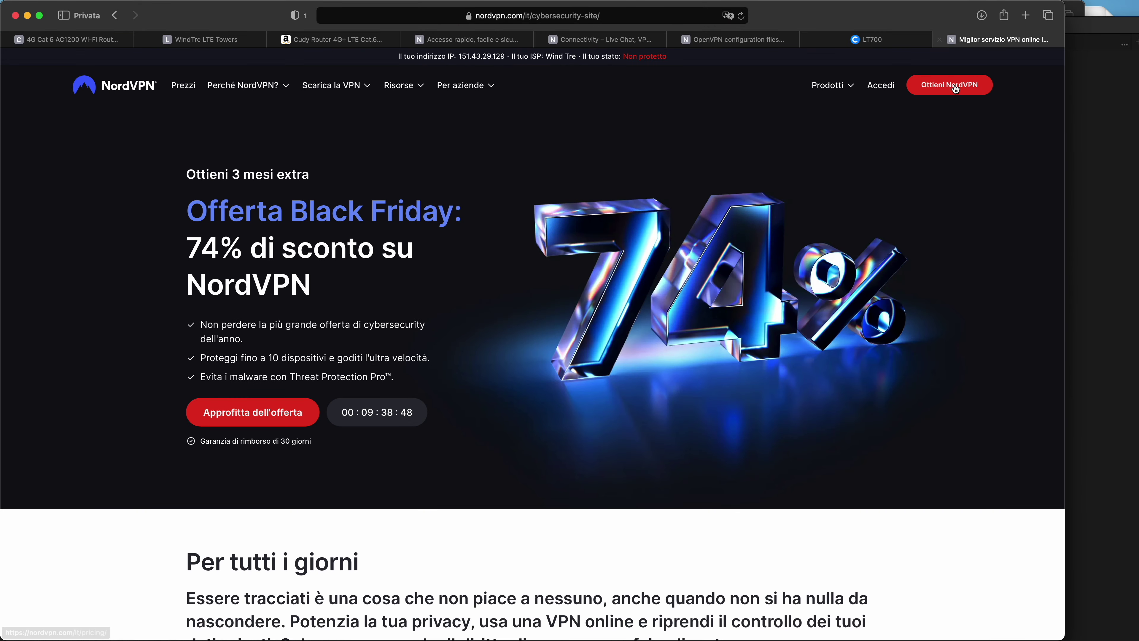
left_click(880, 85)
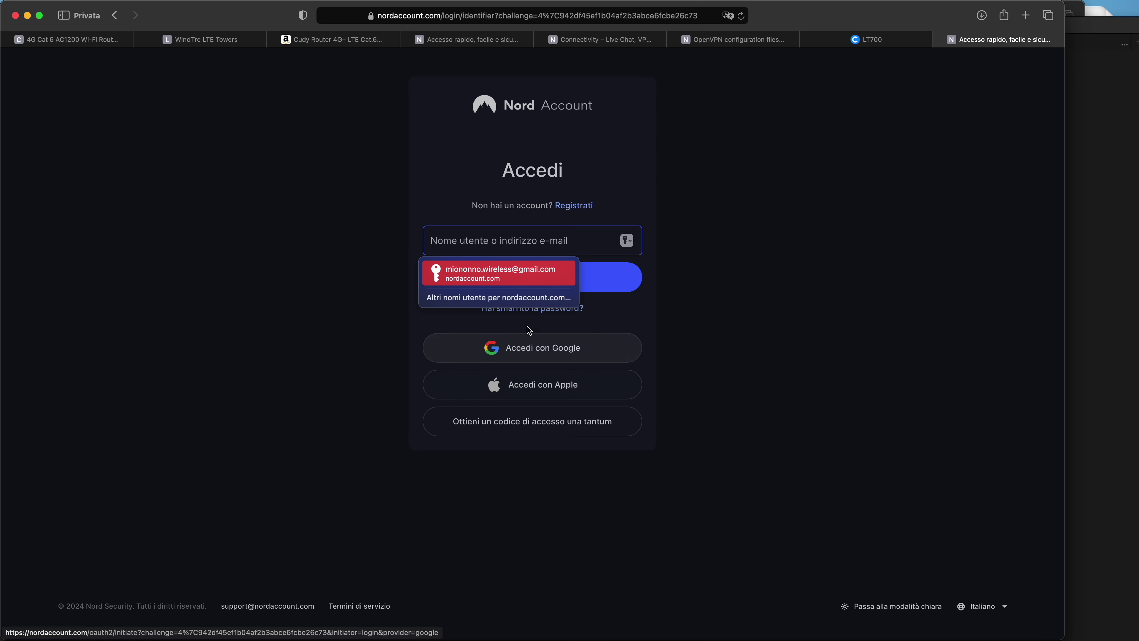
left_click(512, 276)
left_click(512, 276)
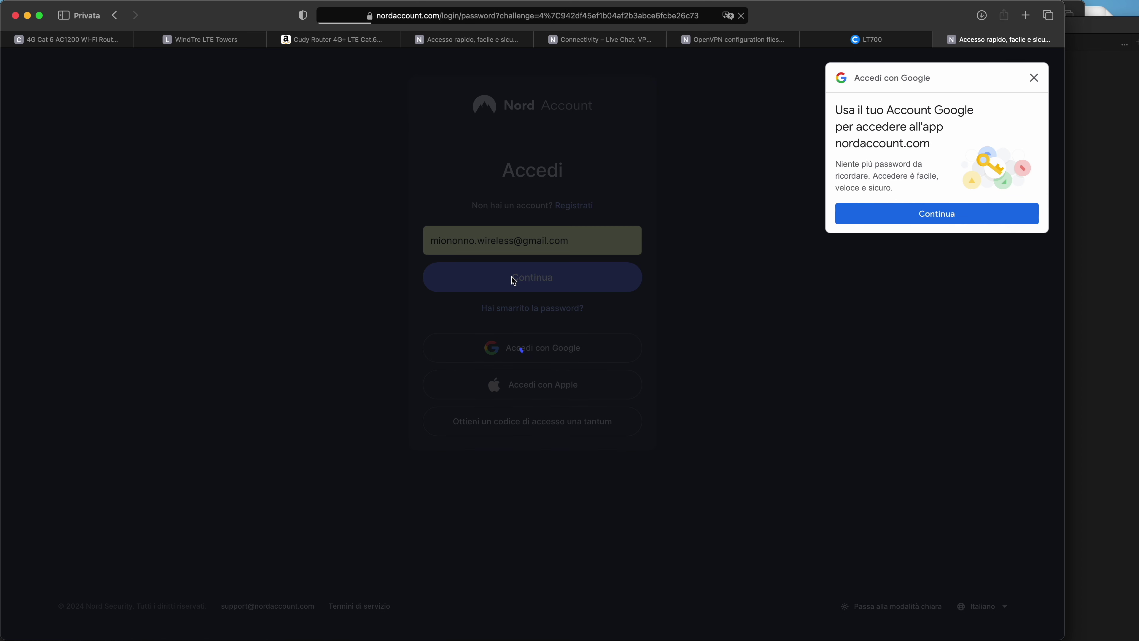
left_click(515, 300)
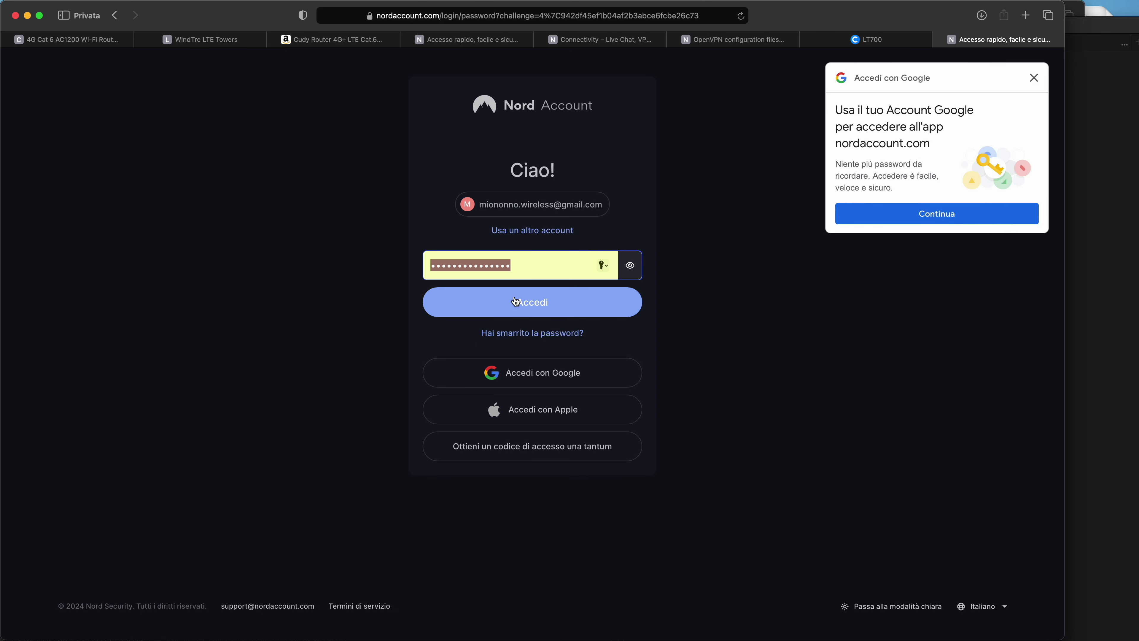
left_click(522, 304)
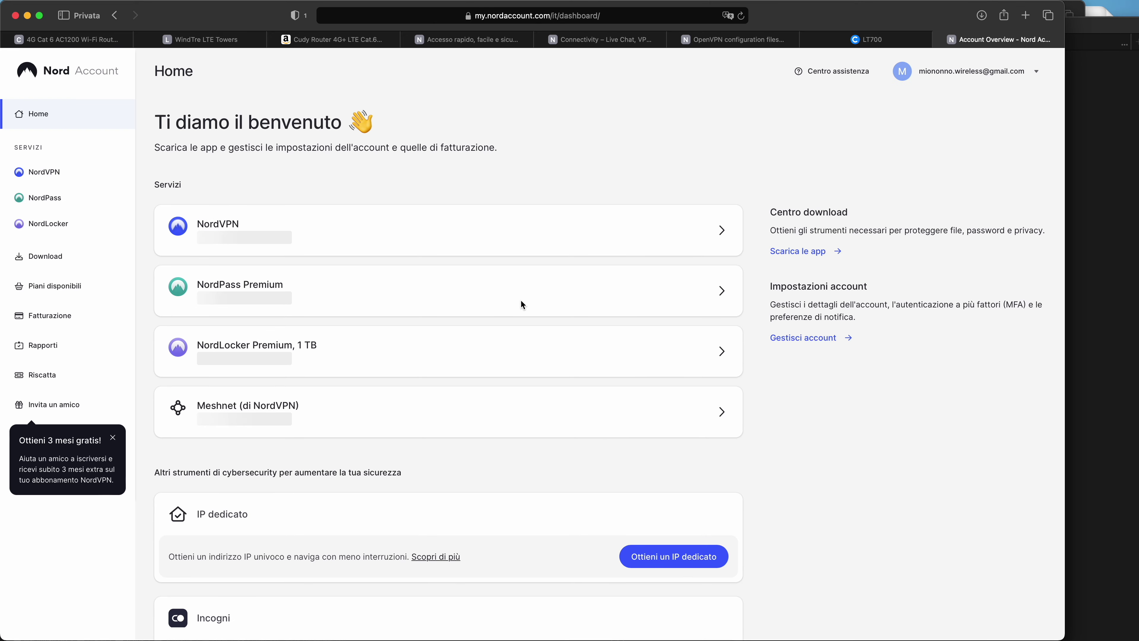
Go to the NordVPN service page and request the manual configuration credentials
left_click(38, 174)
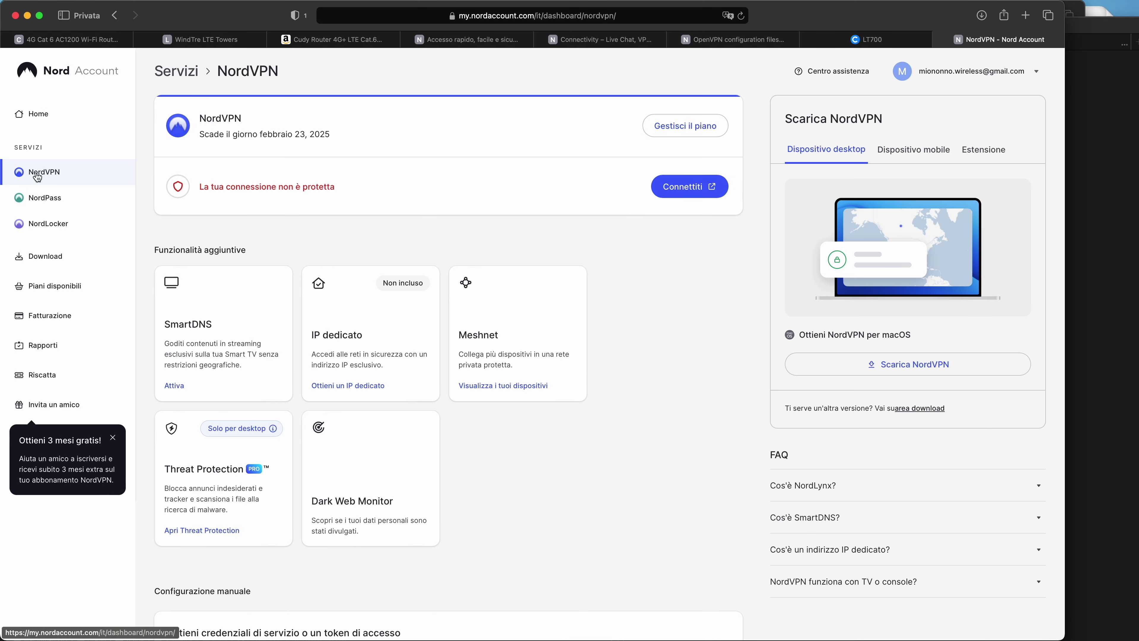
scroll(483, 382, "down", 6)
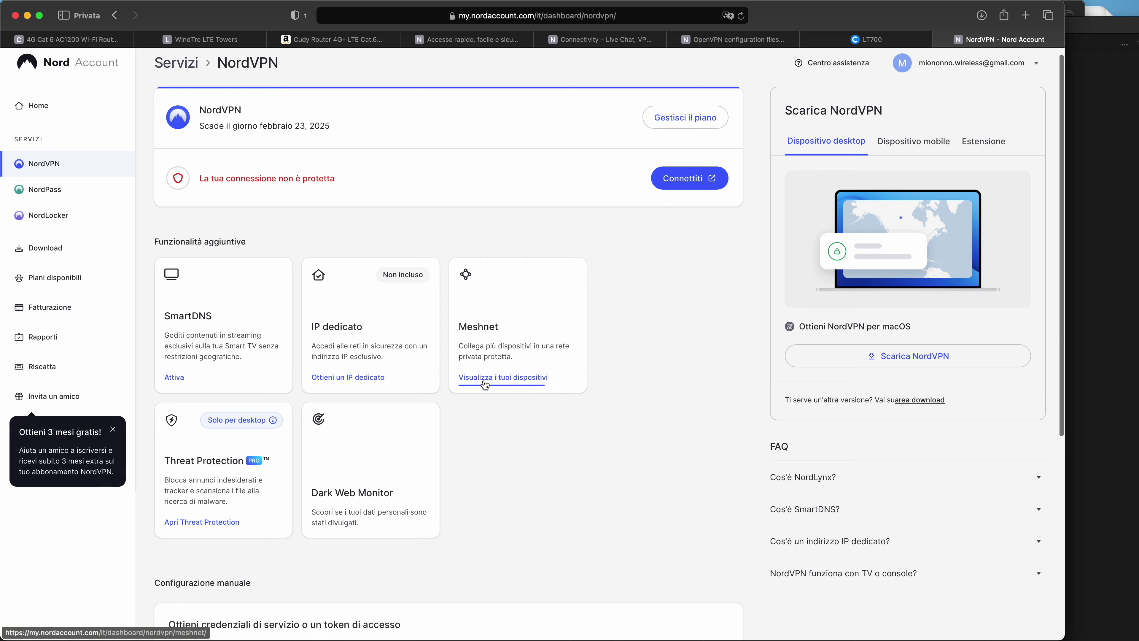
scroll(484, 381, "down", 2)
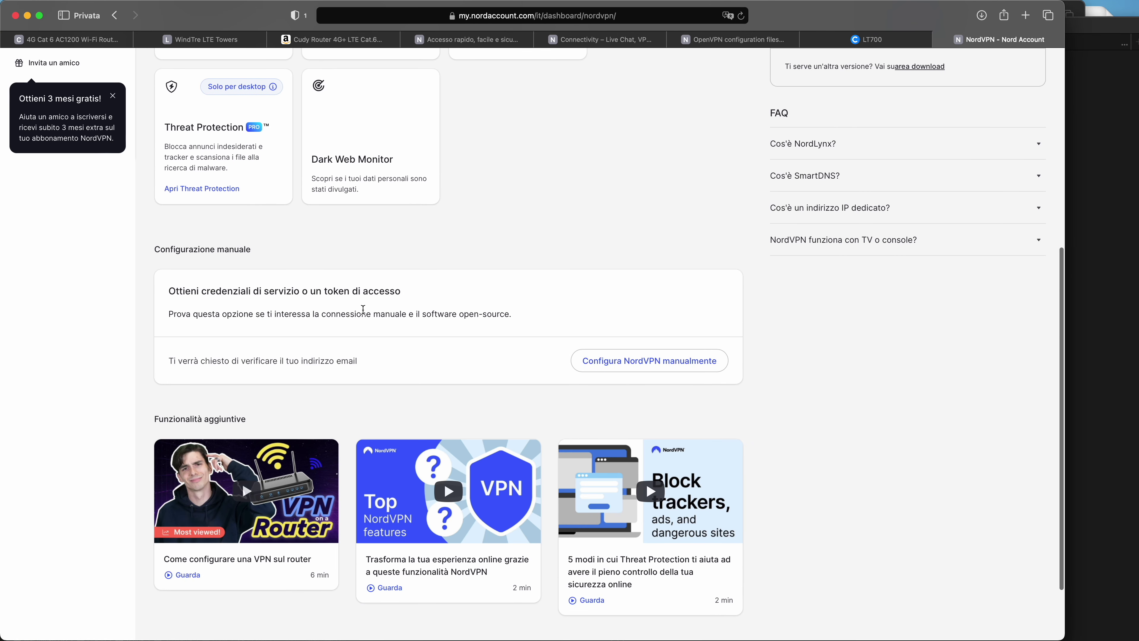
left_click(669, 365)
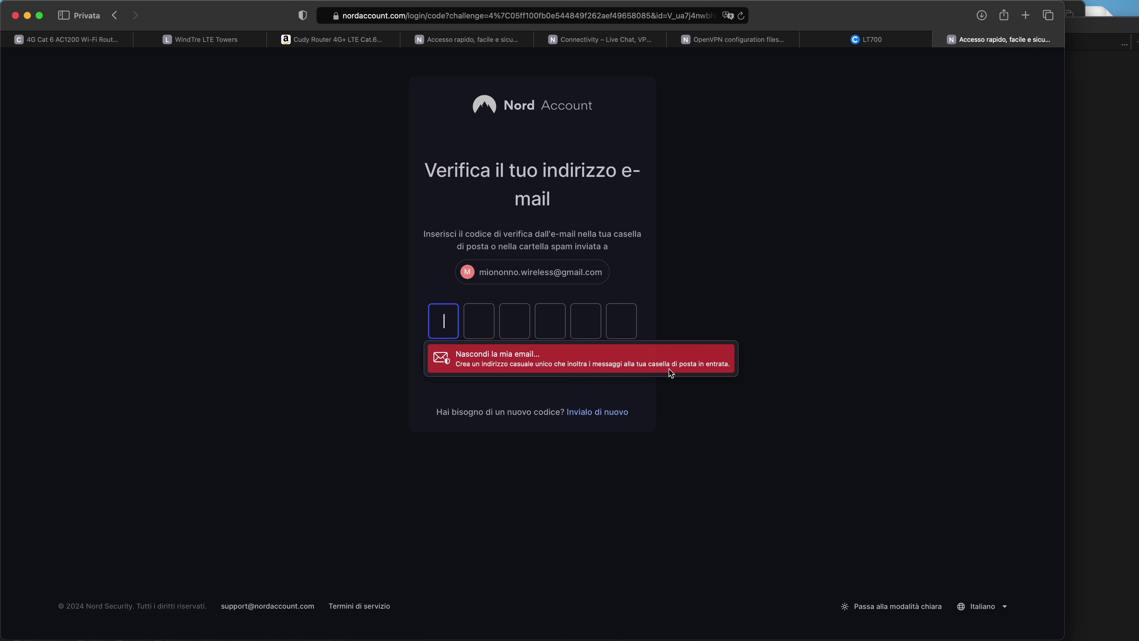
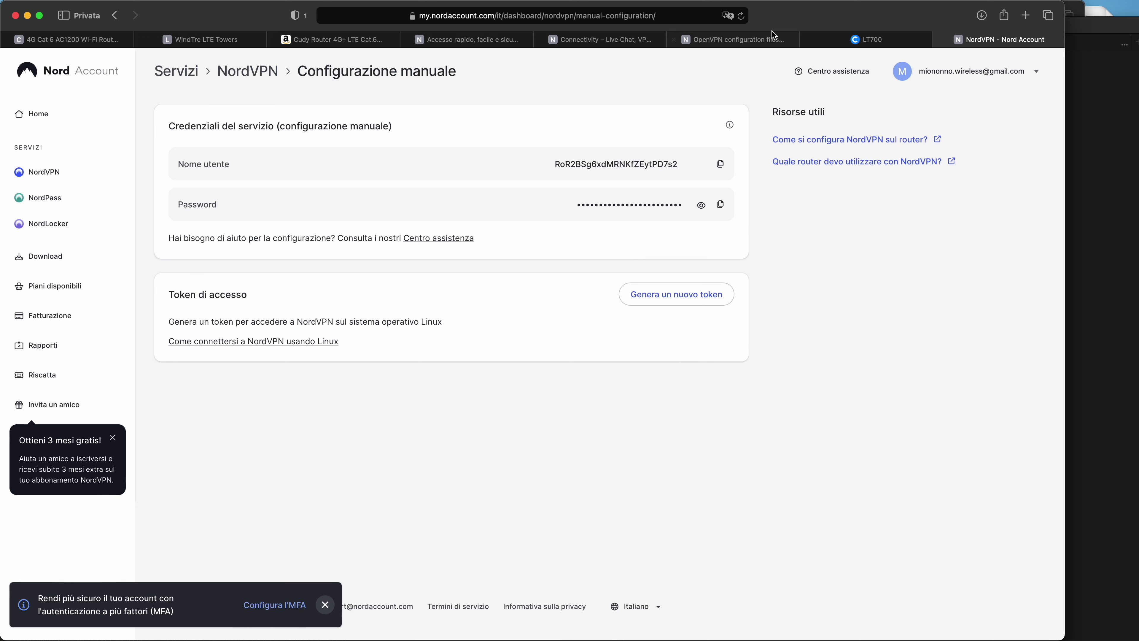
Download the UDP OpenVPN configuration for ie192 from NordVPN's configuration files page
left_click(735, 40)
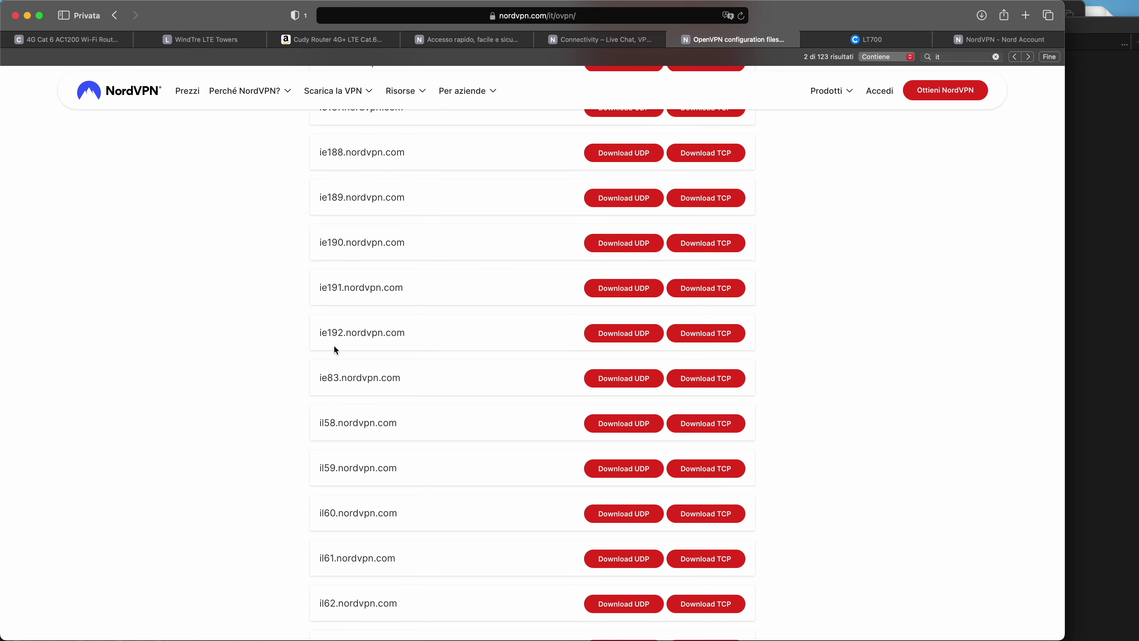
scroll(407, 350, "up", 3)
scroll(404, 299, "up", 4)
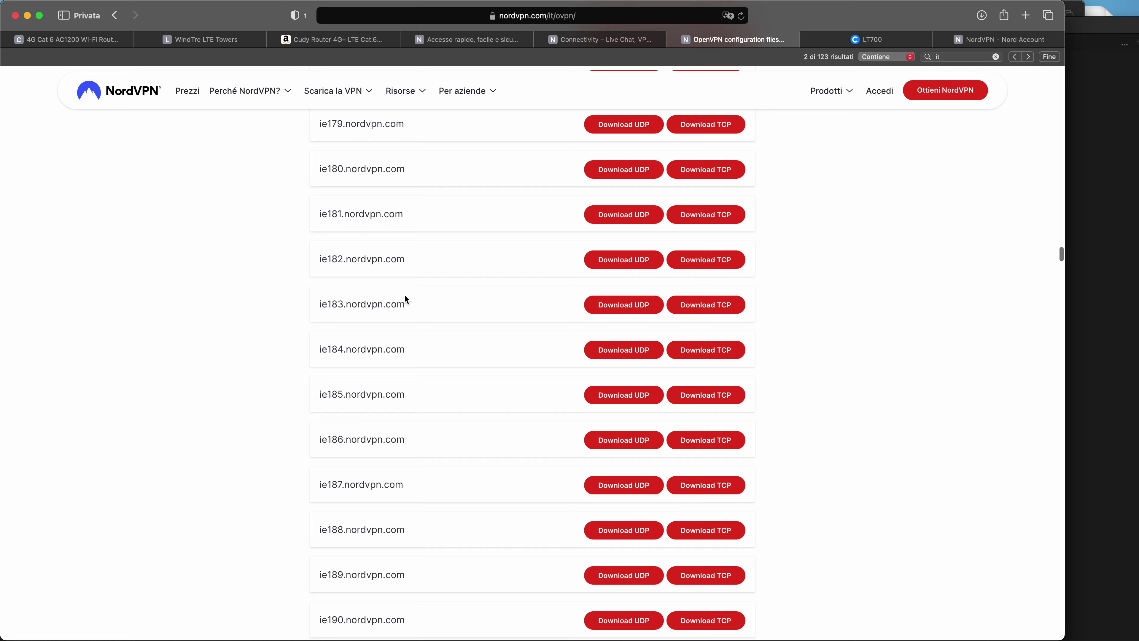
scroll(405, 299, "down", 6)
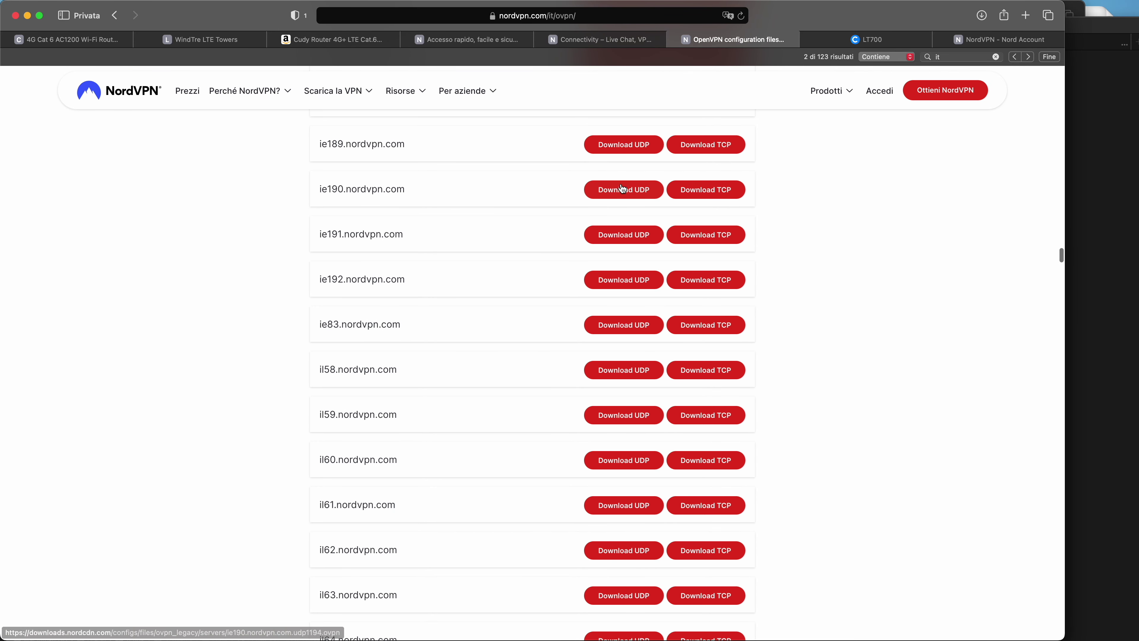
left_click(644, 286)
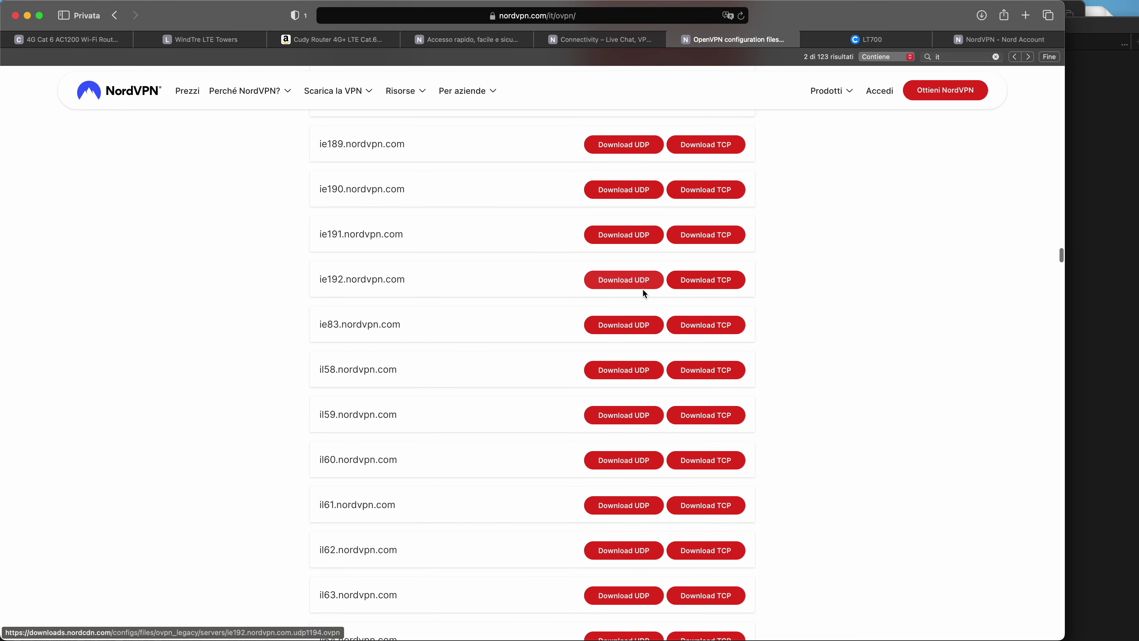
Search the server list for 'it' and download the UDP configuration for it132.nordvpn.com
scroll(489, 372, "up", 10)
scroll(486, 377, "up", 5)
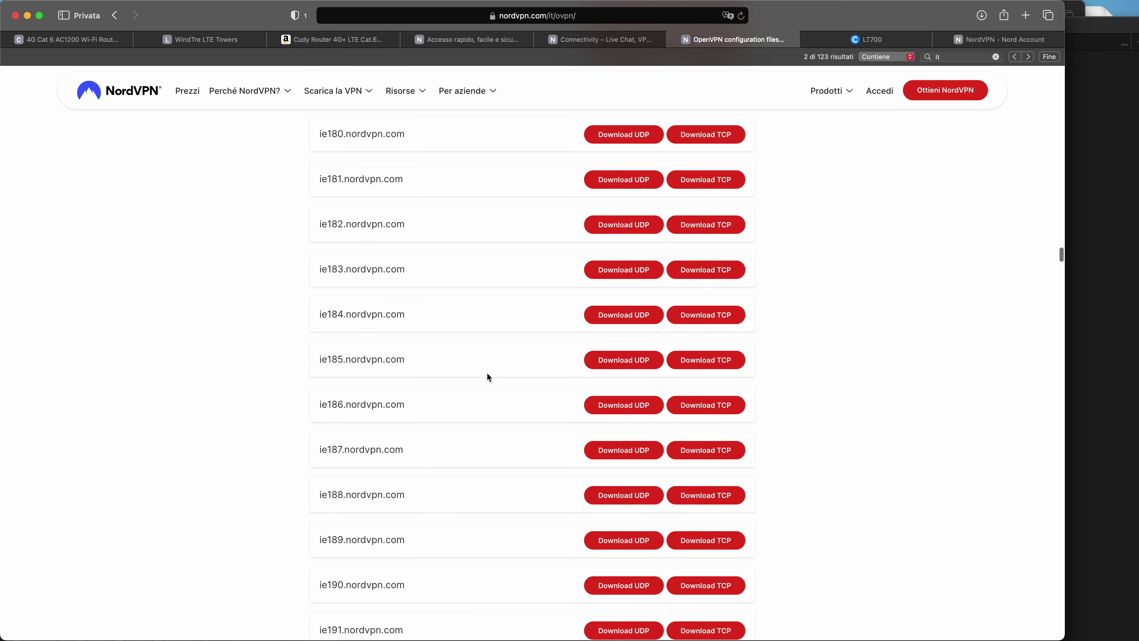
scroll(396, 348, "up", 10)
scroll(396, 349, "up", 20)
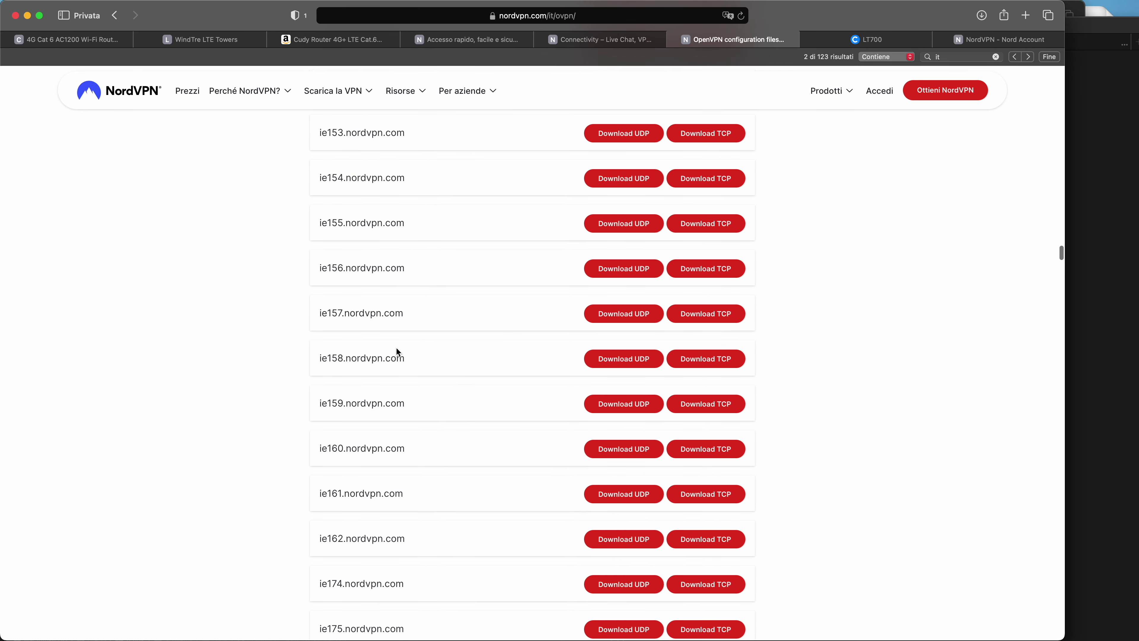
scroll(396, 350, "up", 20)
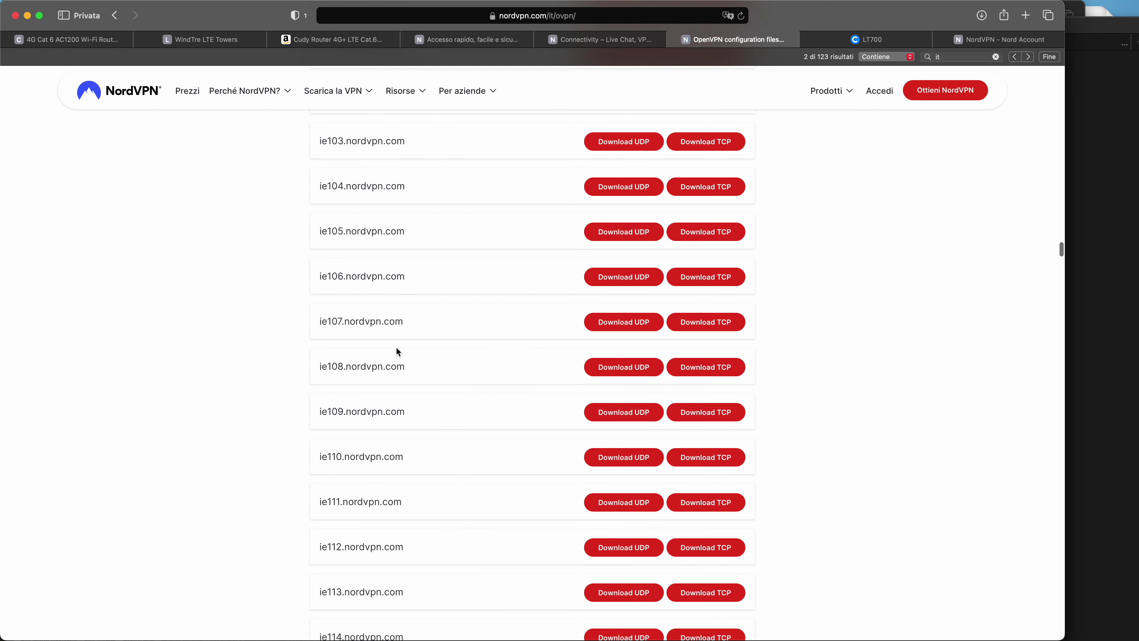
scroll(395, 346, "down", 15)
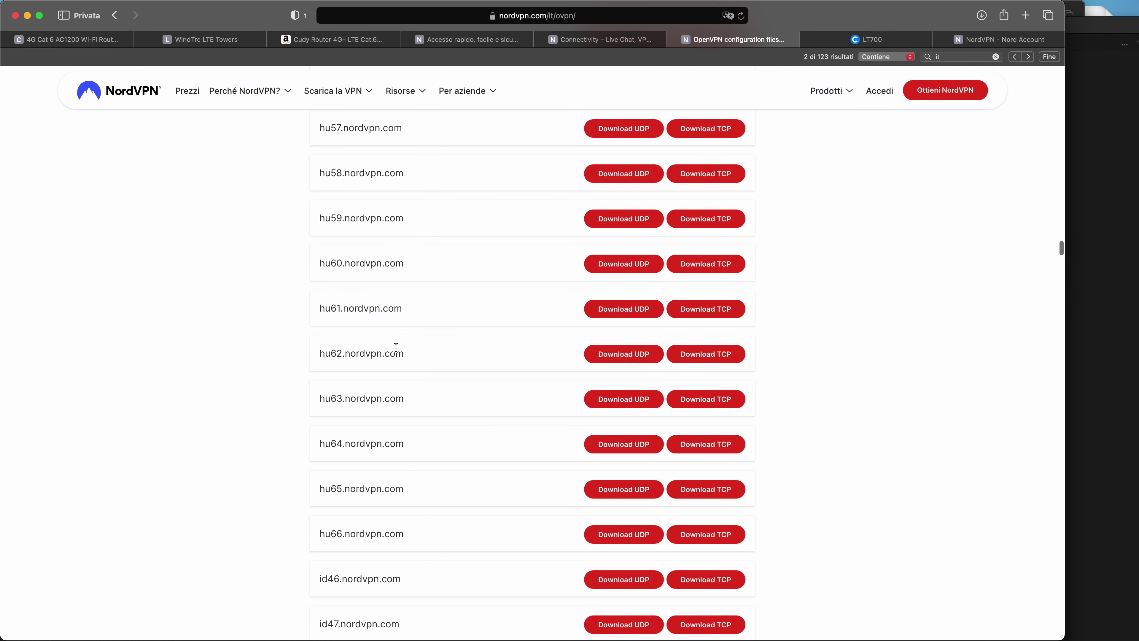
scroll(396, 347, "down", 12)
scroll(396, 347, "down", 4)
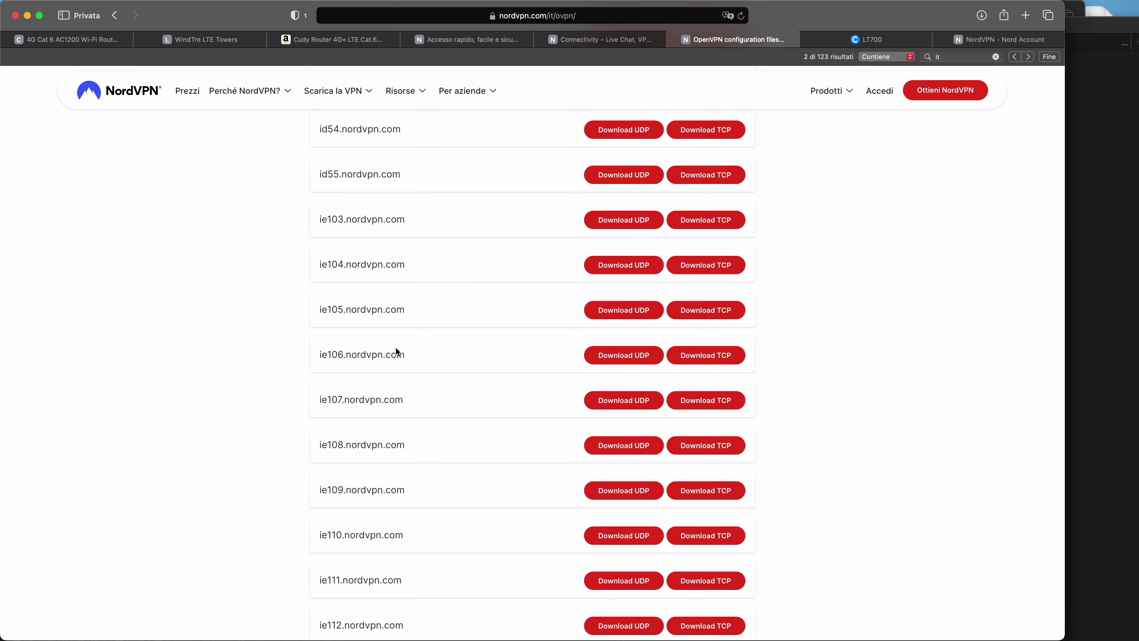
scroll(396, 349, "down", 10)
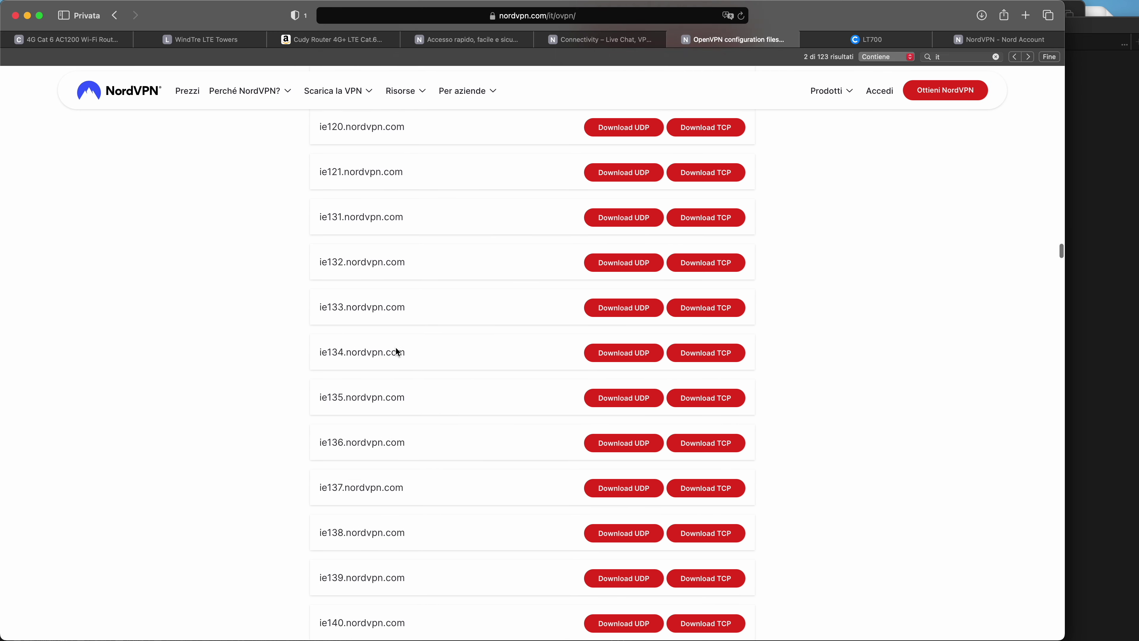
scroll(396, 351, "down", 10)
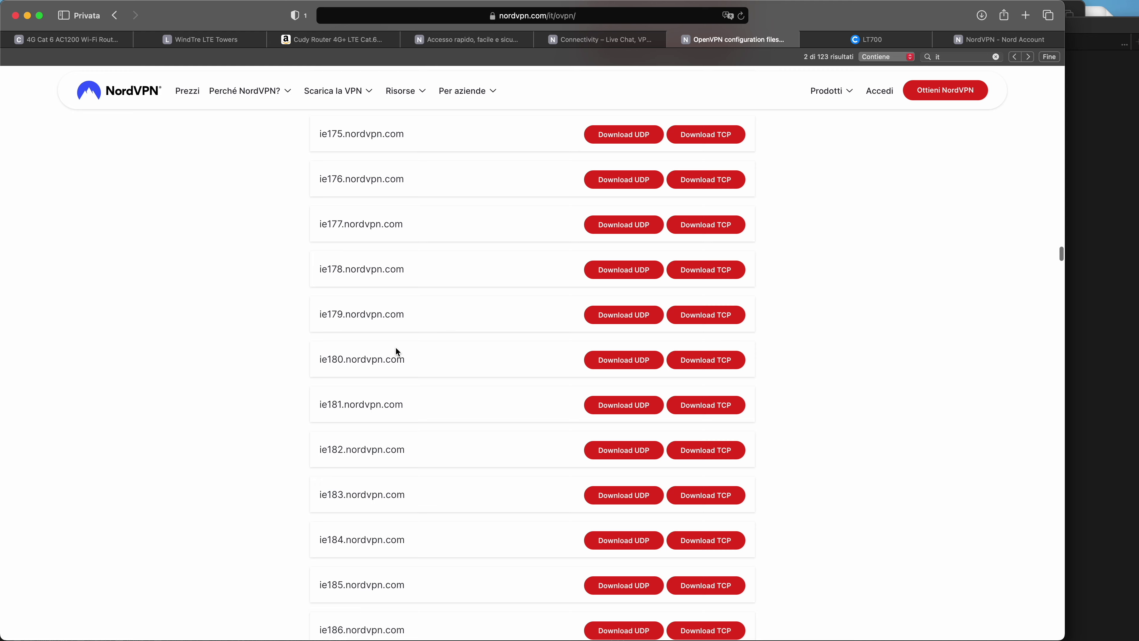
scroll(396, 351, "down", 15)
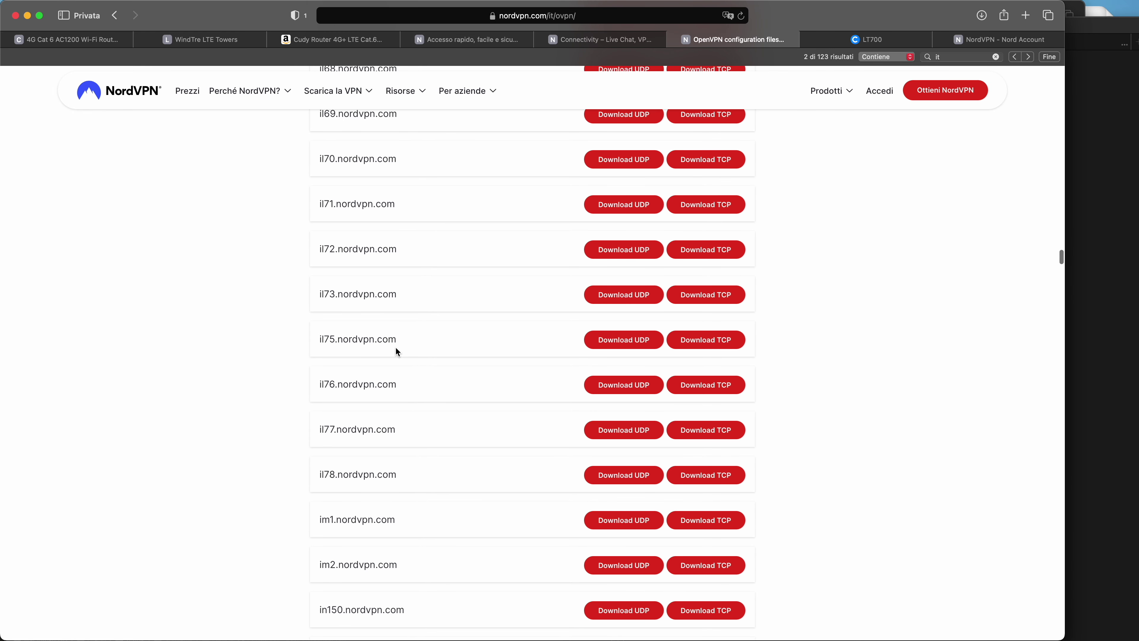
scroll(396, 352, "up", 10)
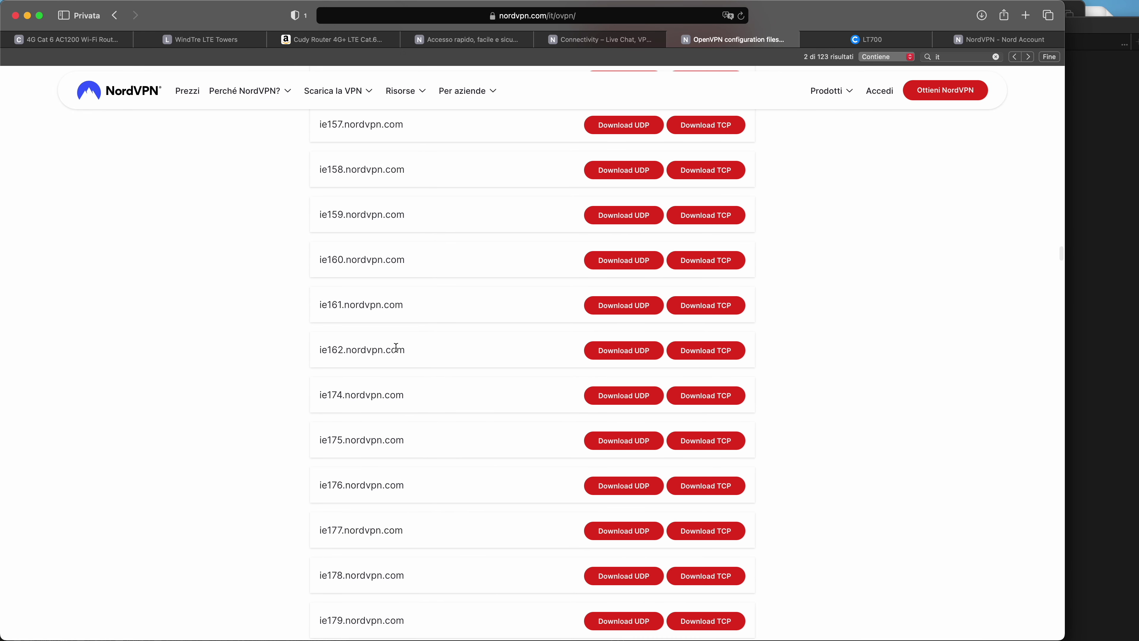
key("super+f")
type("it")
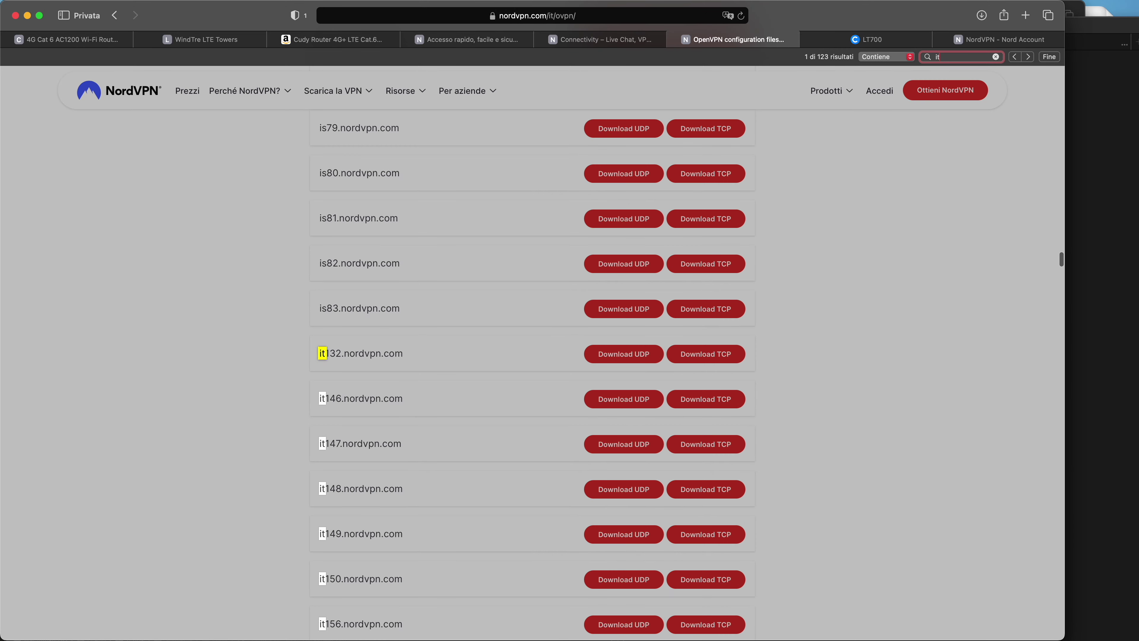
left_click(241, 382)
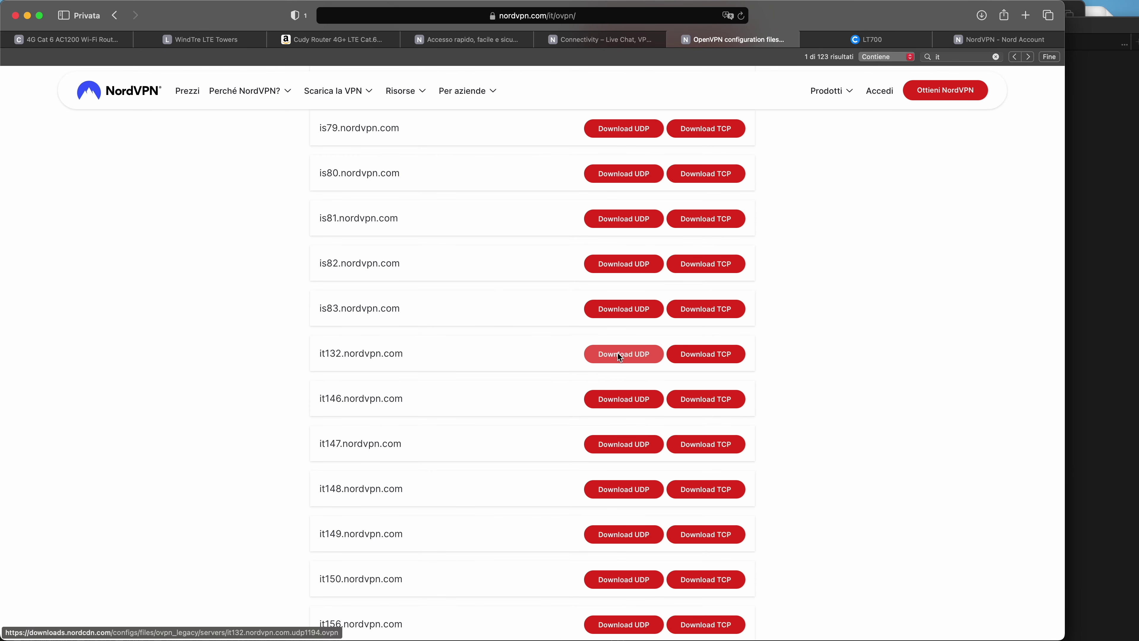
left_click(618, 353)
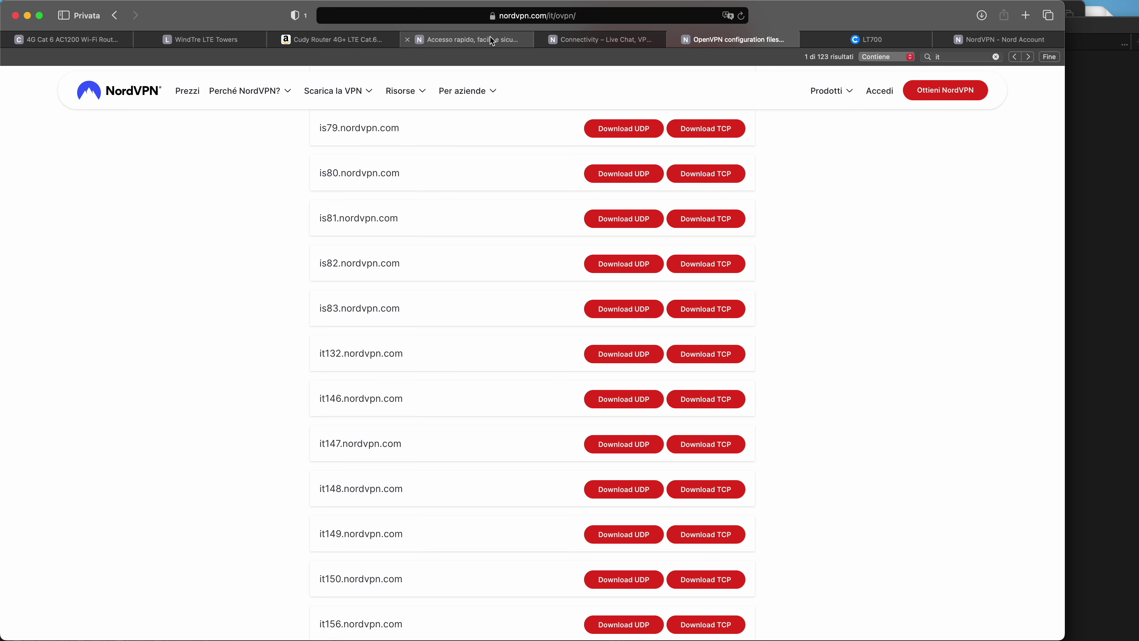
Enable the router VPN and set Protocollo to Client OpenVPN
left_click(891, 45)
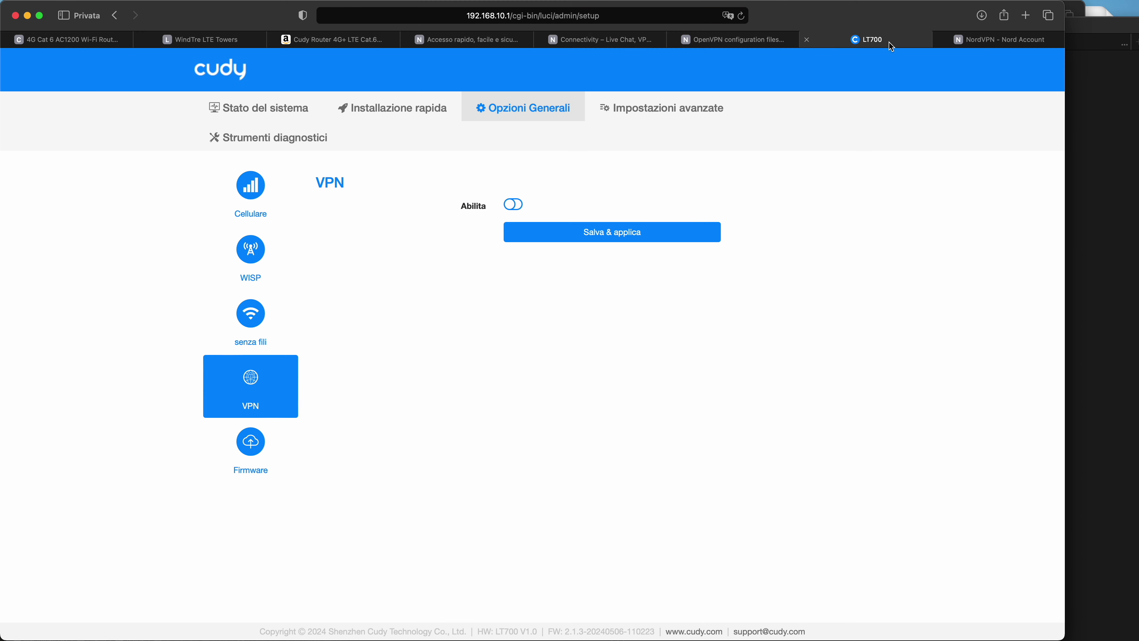
left_click(516, 205)
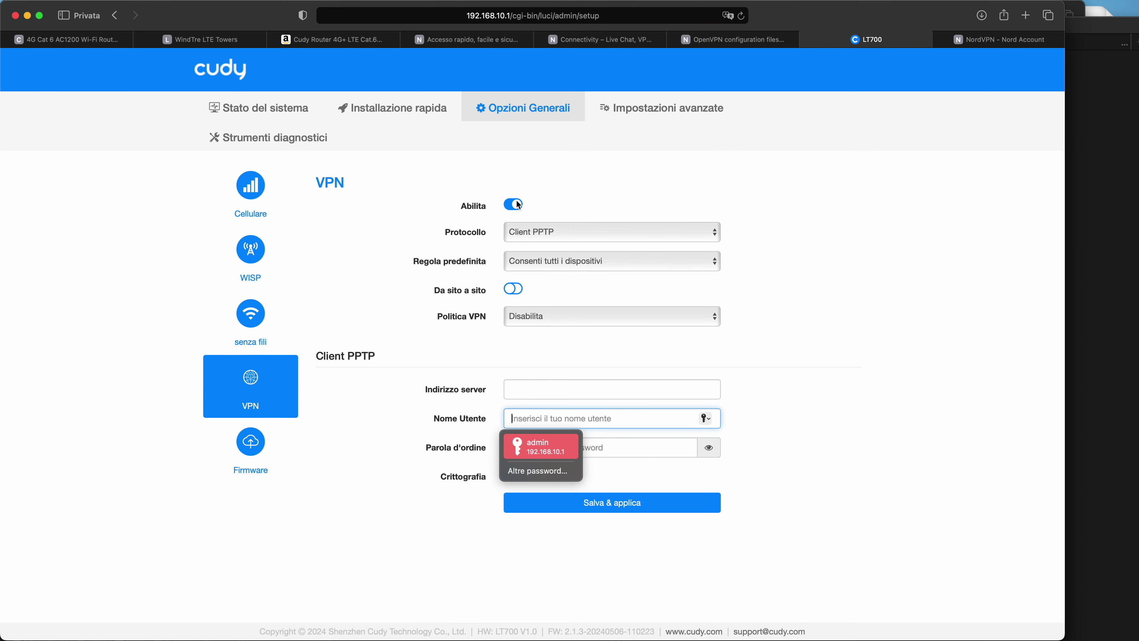
left_click(567, 230)
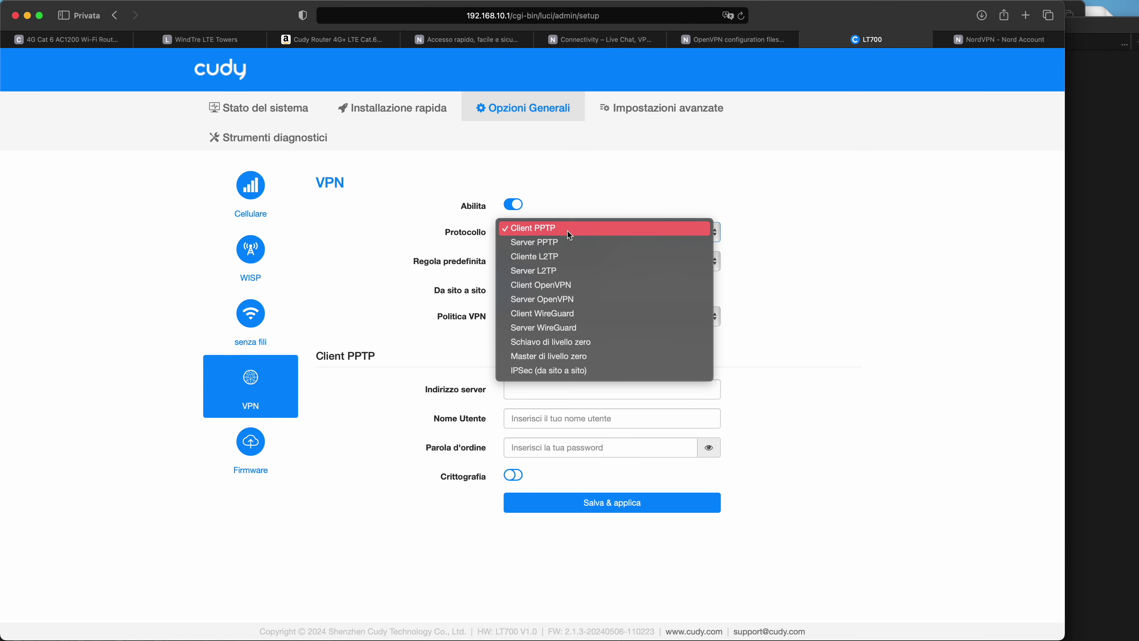
left_click(567, 289)
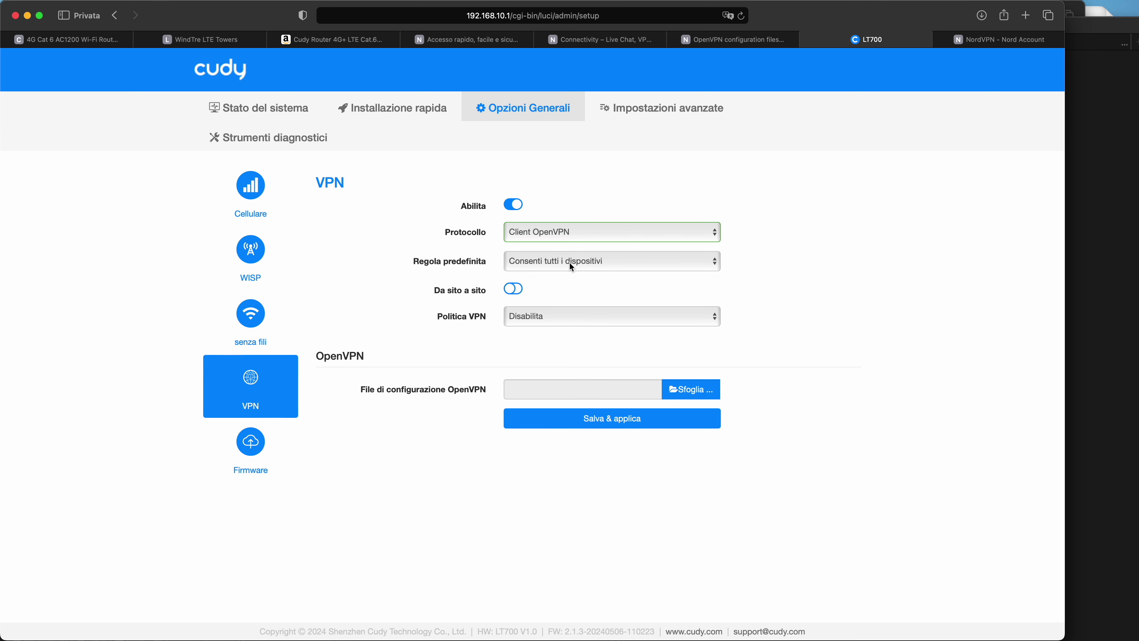
left_click(569, 232)
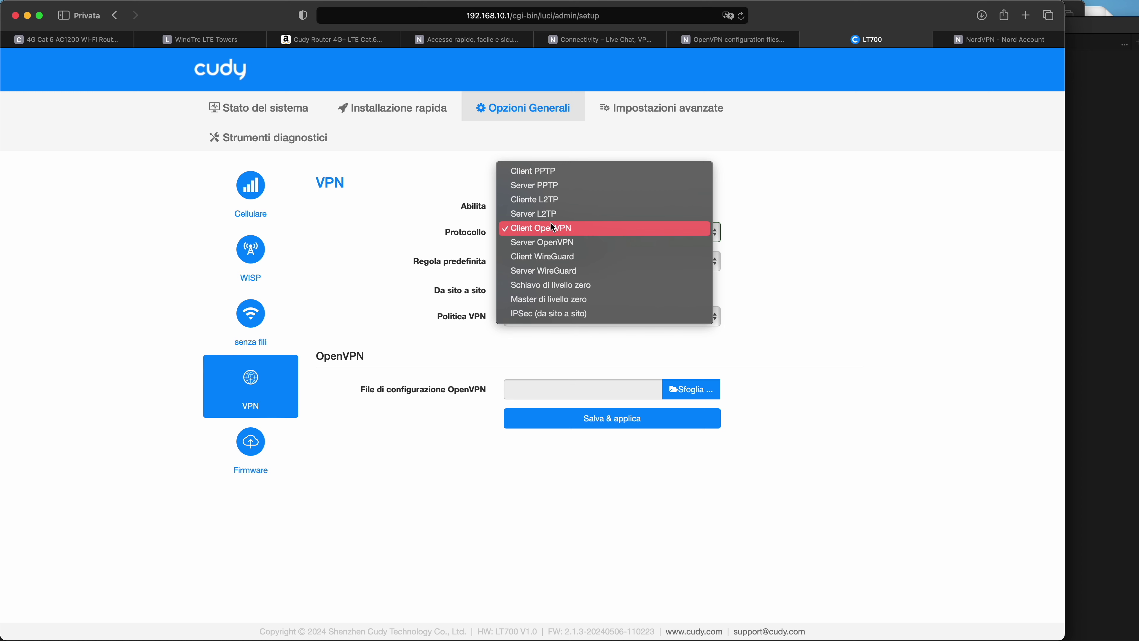
left_click(519, 232)
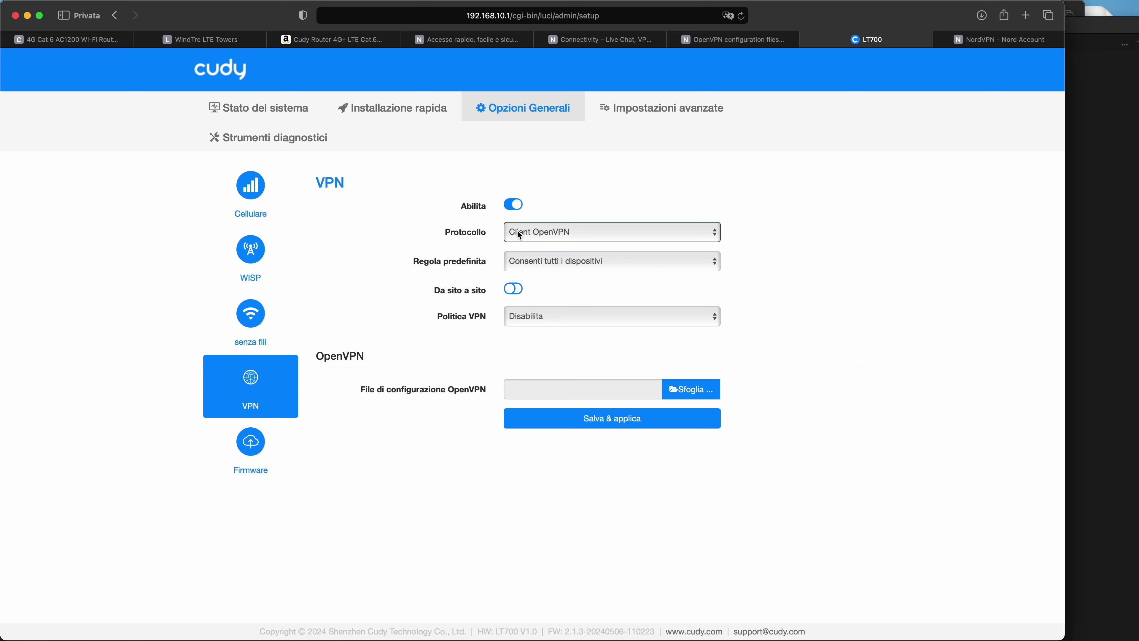
Keep Regola predefinita allowing all devices and Politica VPN disabled, and start uploading a config file
left_click(590, 261)
left_click(863, 247)
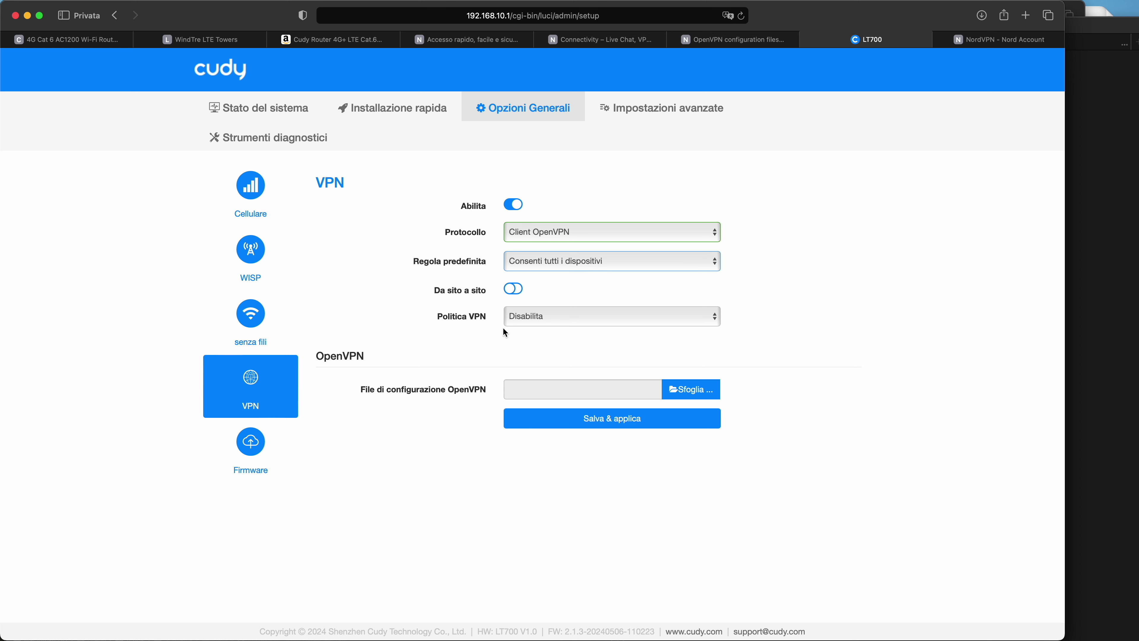
left_click(570, 319)
left_click(793, 297)
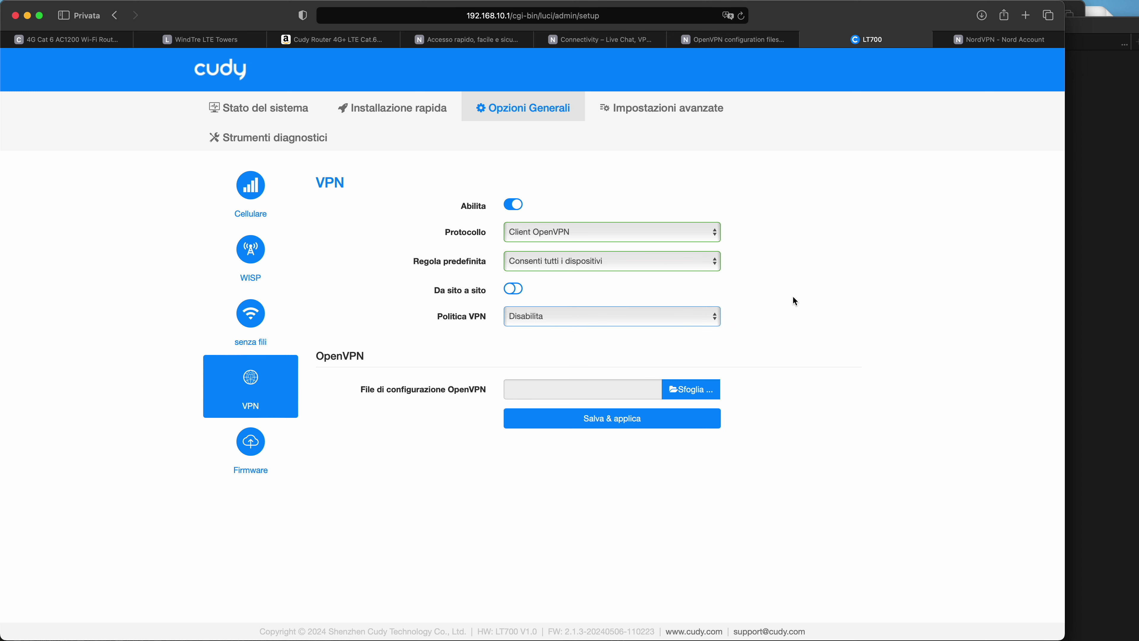
left_click(679, 398)
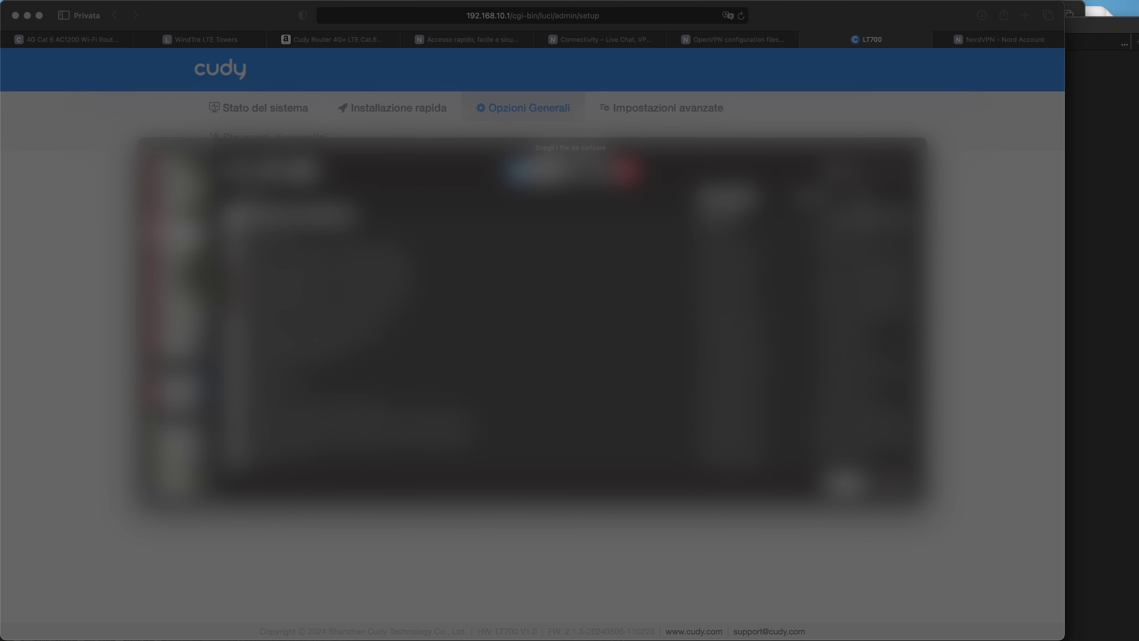
Upload the it132 UDP configuration file and paste the NordVPN service username into Nome Utente
double_click(301, 213)
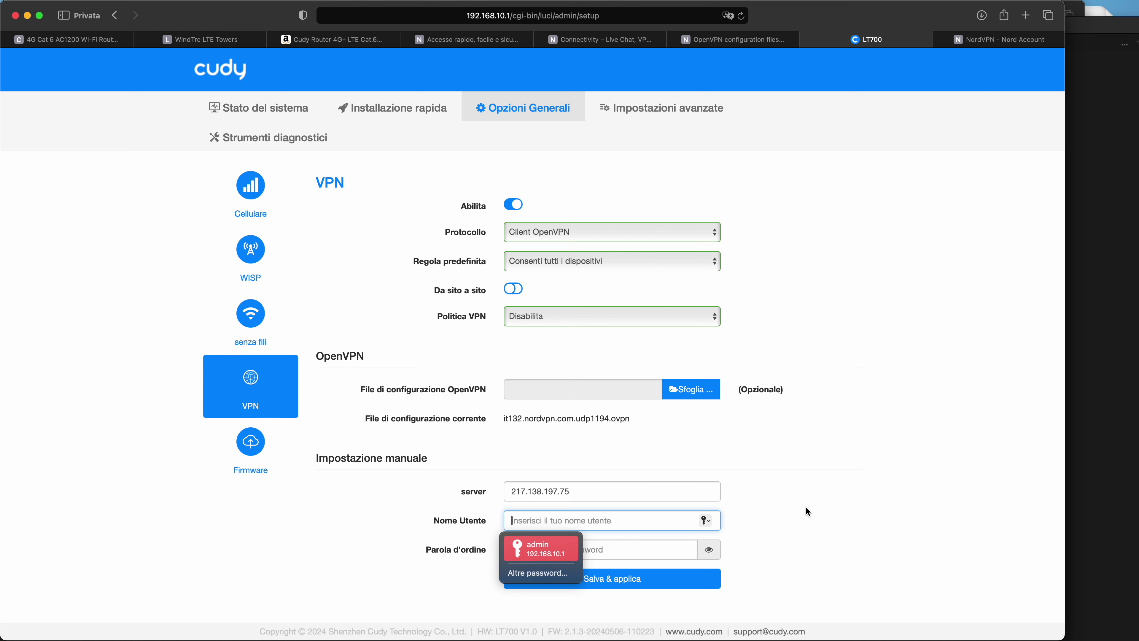
left_click(1011, 35)
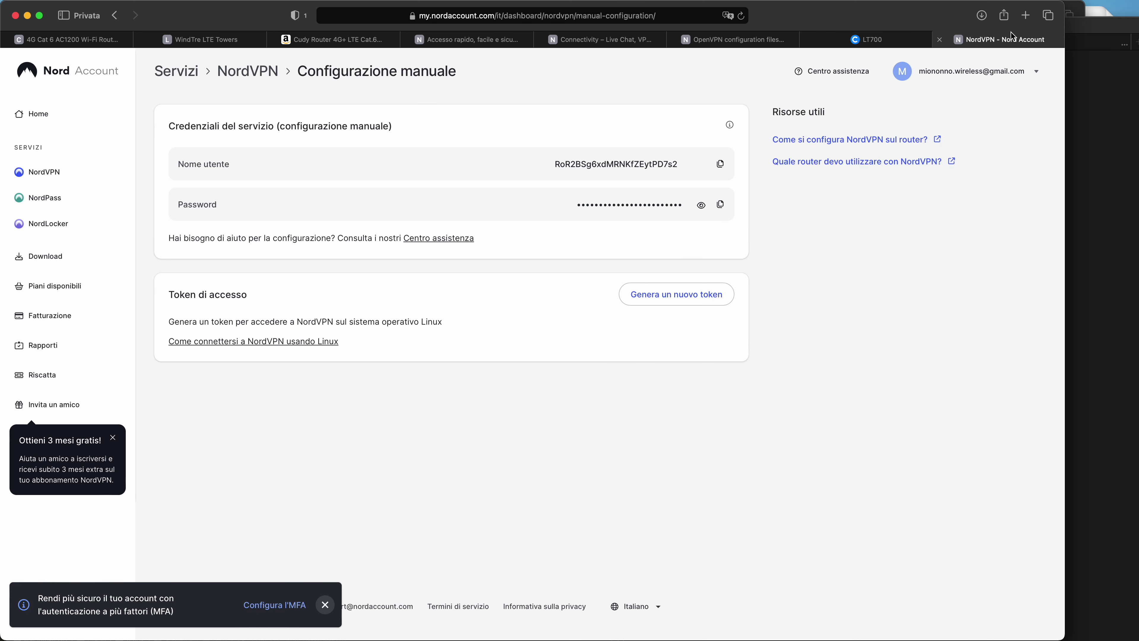
left_click(720, 163)
left_click(870, 40)
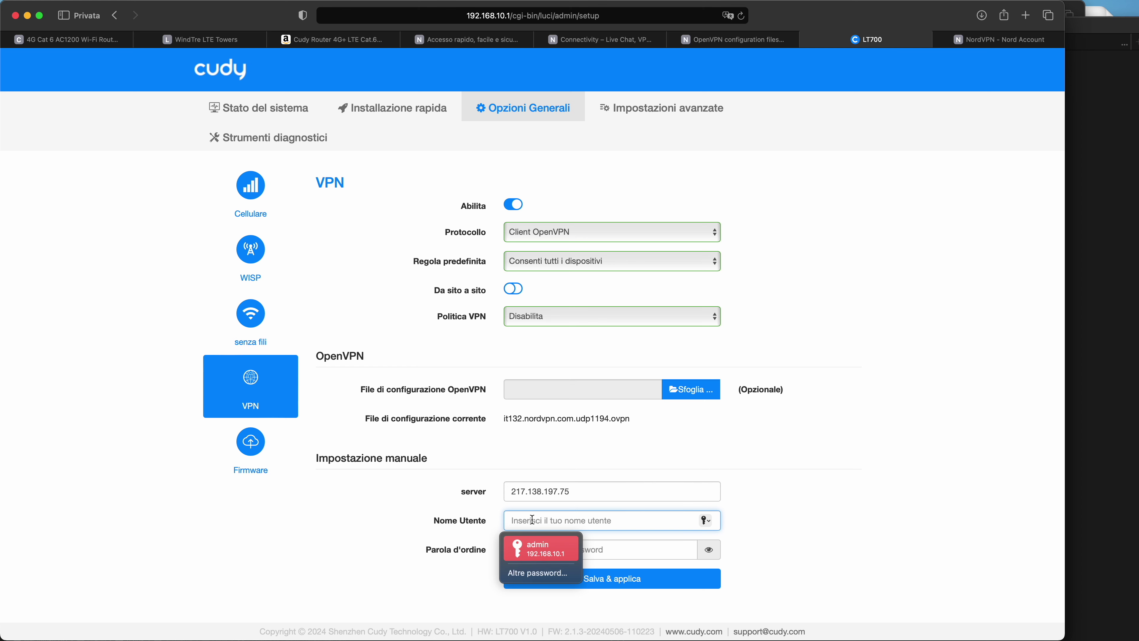
key("super+v")
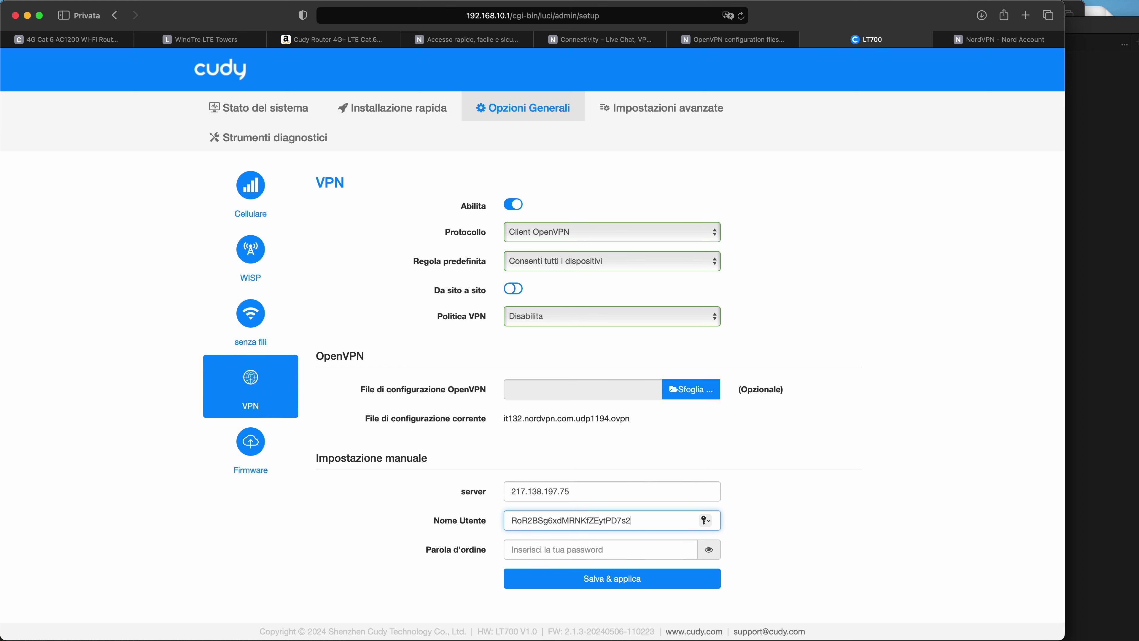
Paste the NordVPN service password into Parola d'ordine and save and apply the settings
left_click(1023, 42)
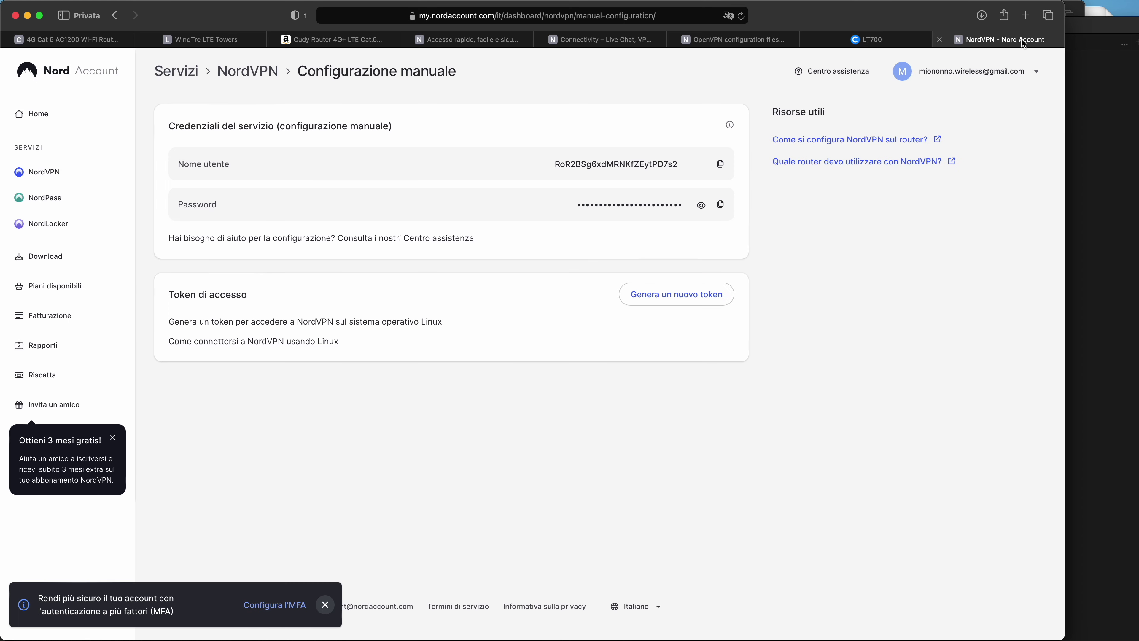
left_click(720, 205)
left_click(881, 42)
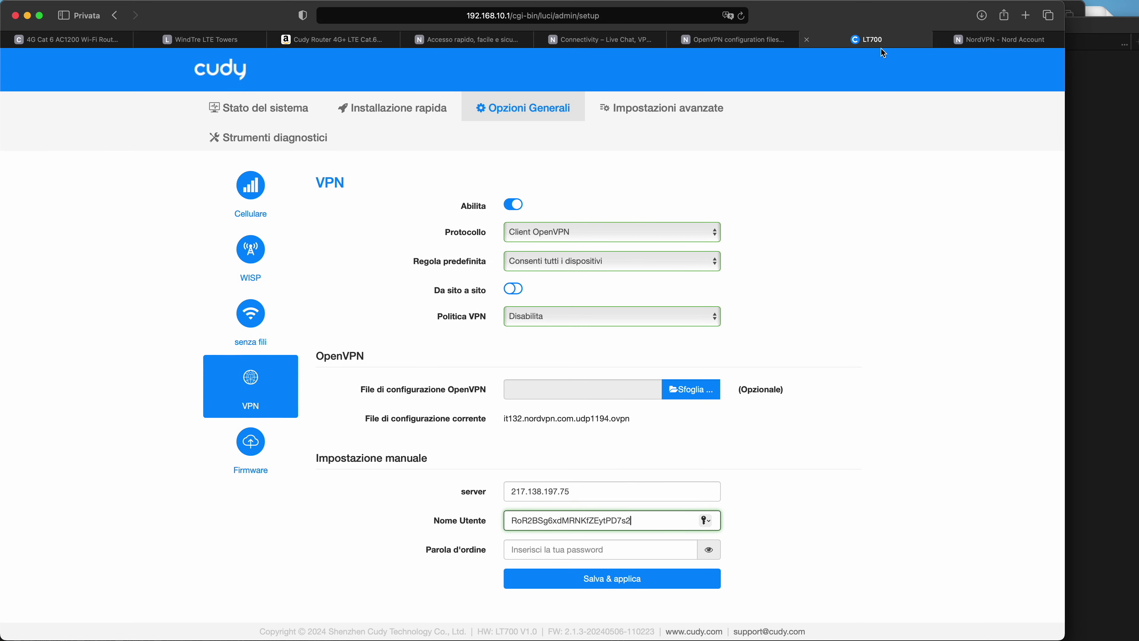
left_click(604, 545)
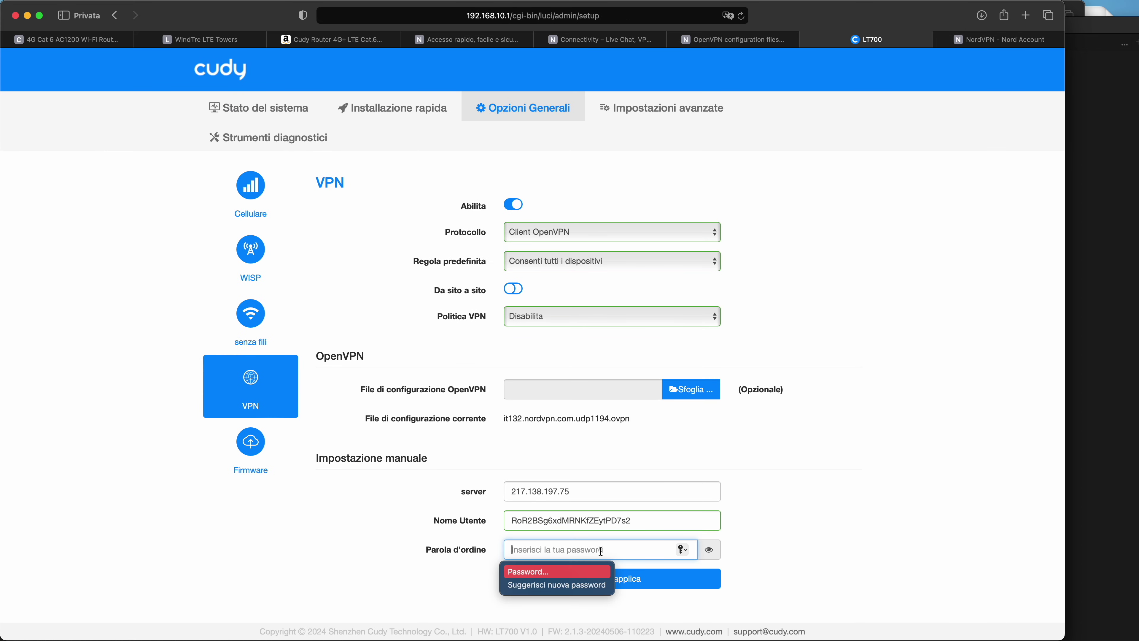
key("super+v")
left_click(608, 585)
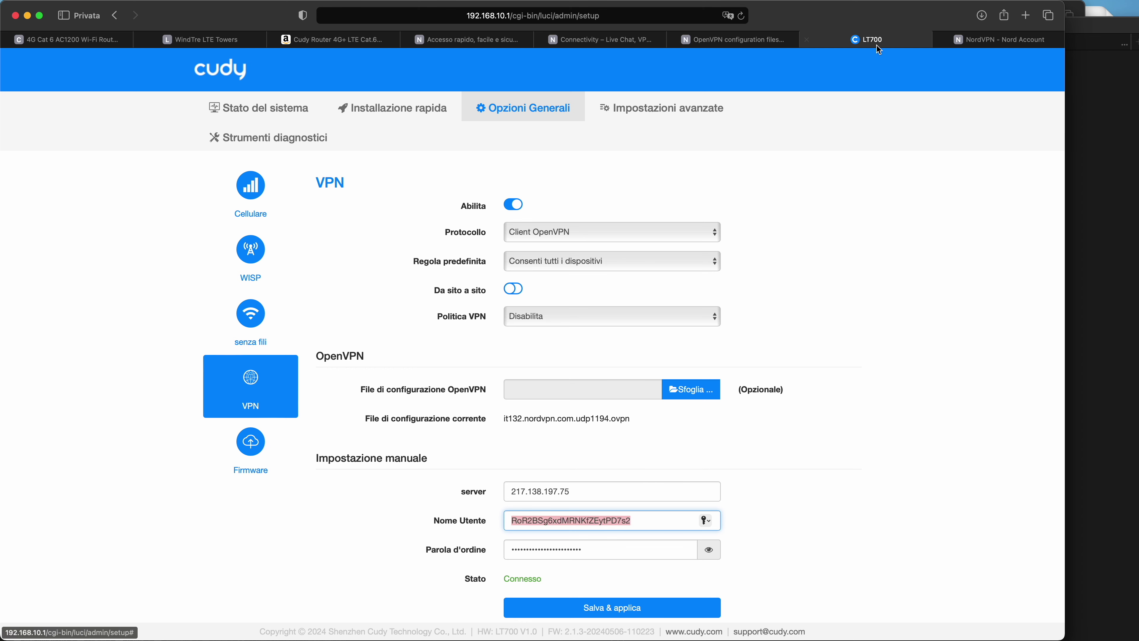
Return to the Nord Account home dashboard and look over it
left_click(995, 39)
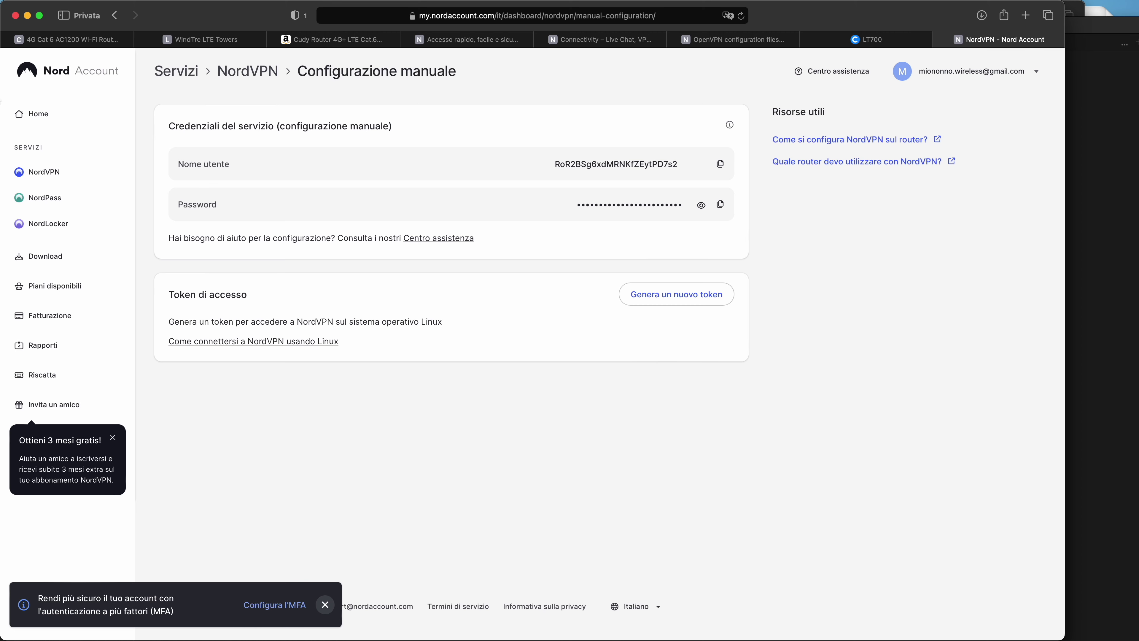
left_click(28, 118)
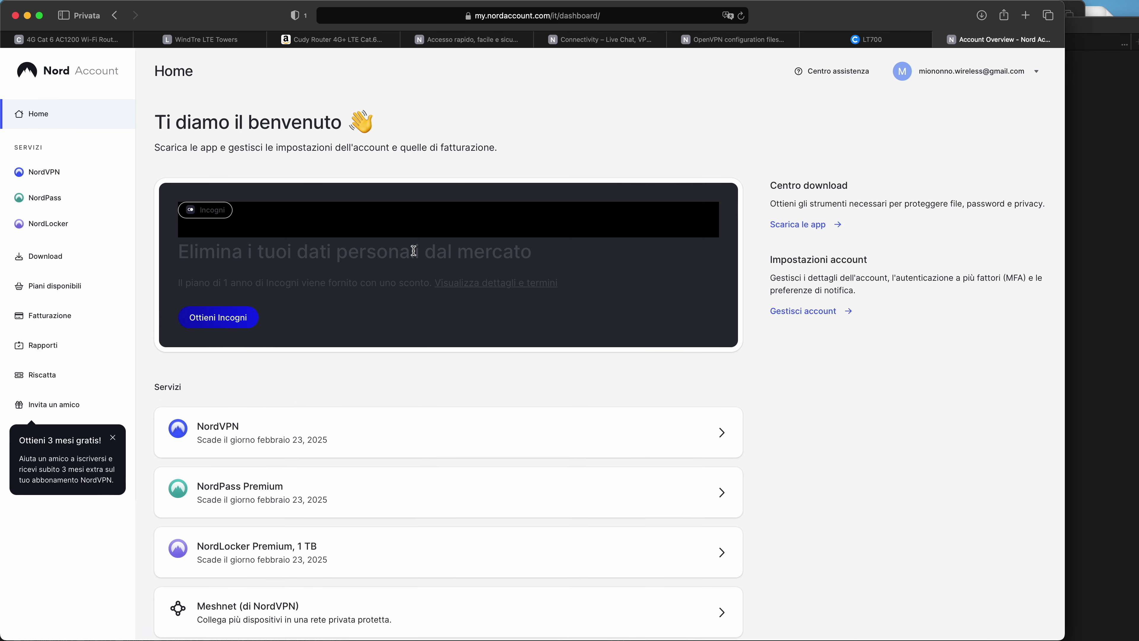
scroll(503, 363, "down", 5)
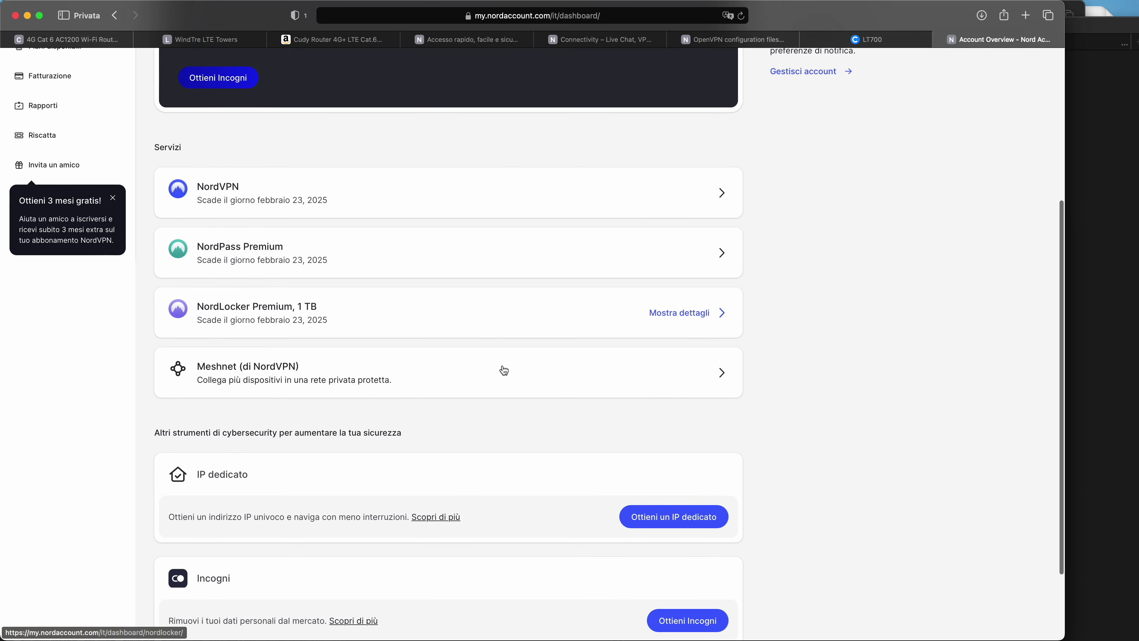
scroll(502, 370, "down", 3)
scroll(500, 372, "up", 10)
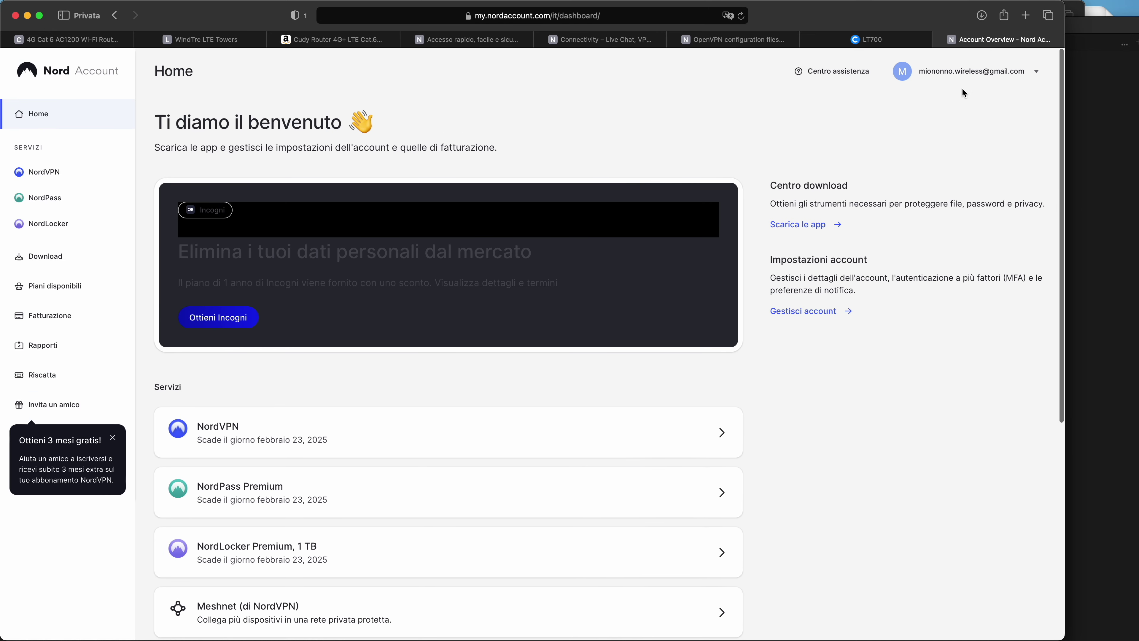
Open ilmioip.it in a new private tab and read the public IP 45.11.80.252
left_click(1025, 16)
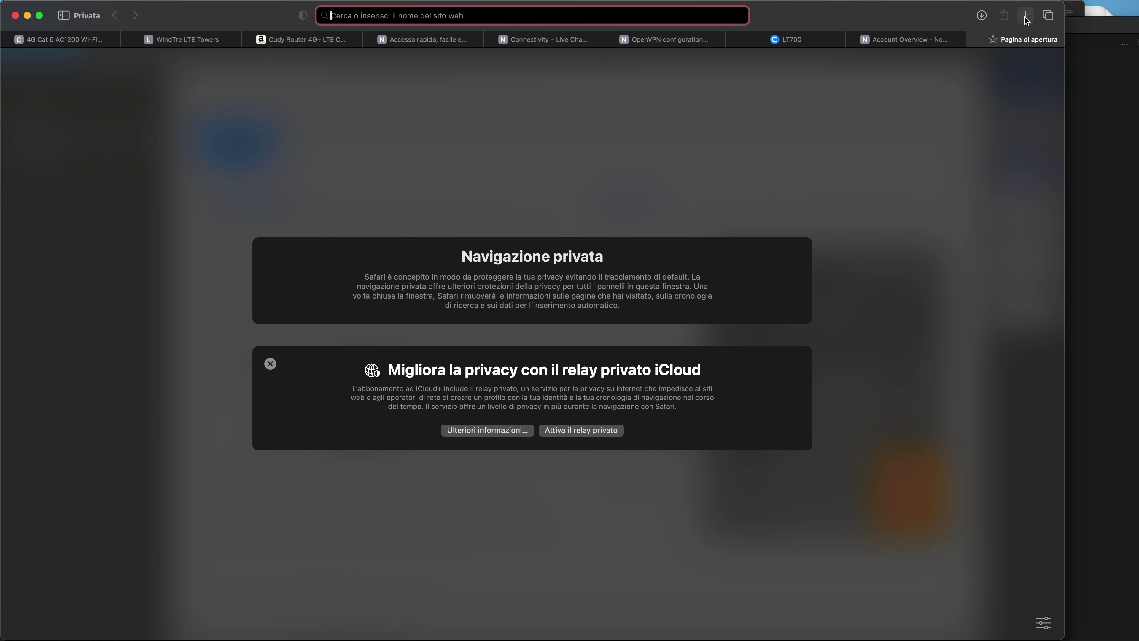
type("ilmio")
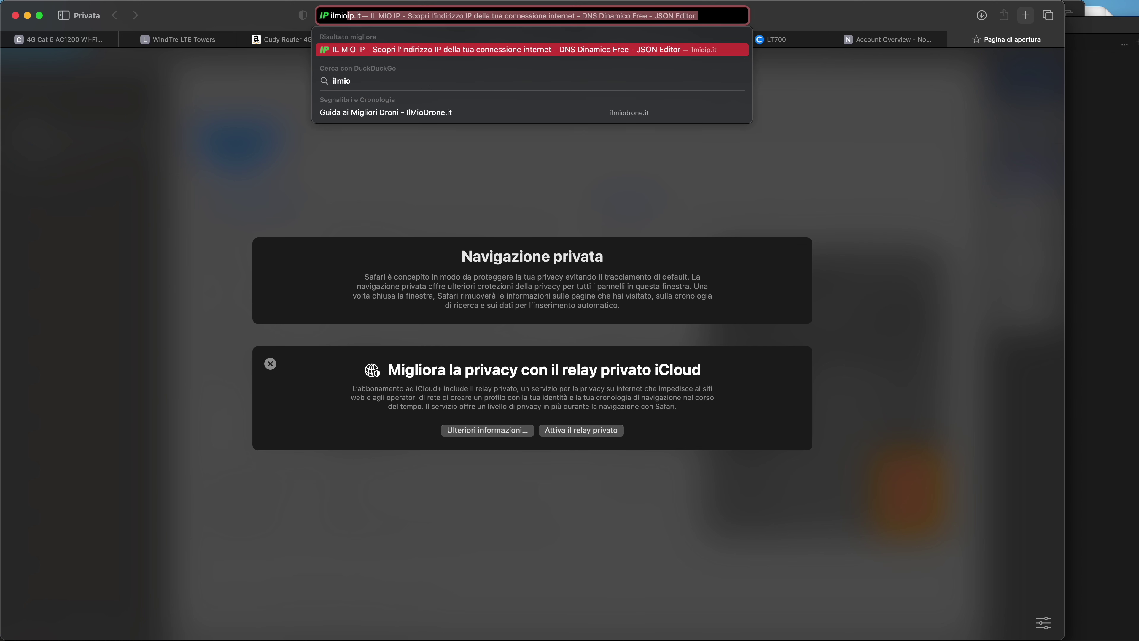
key("Return")
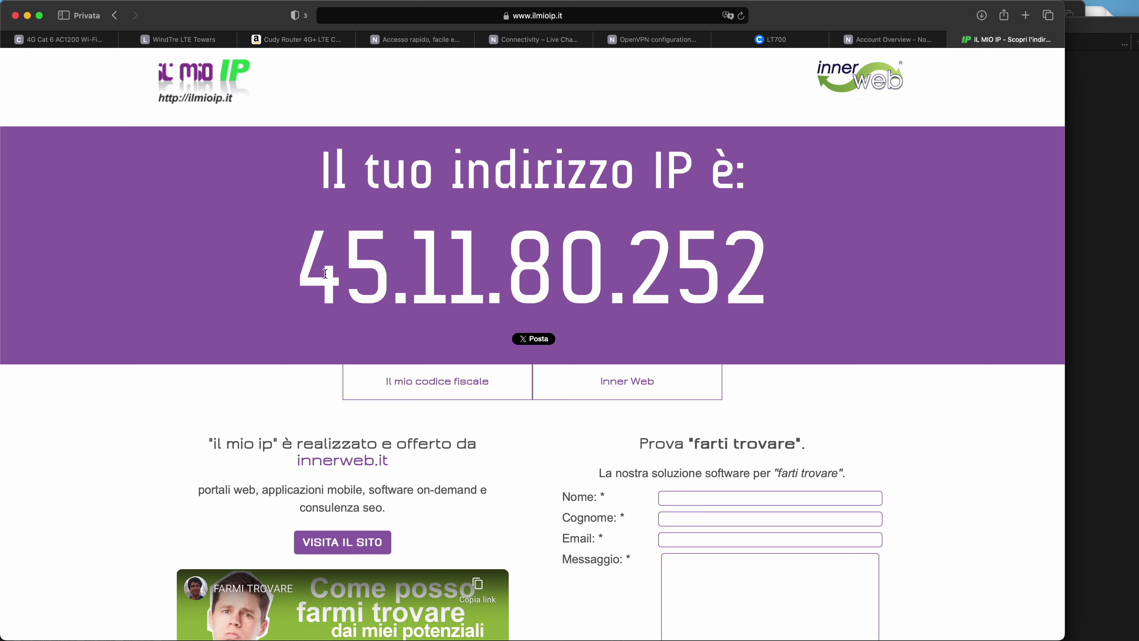
left_click_drag(326, 273, 768, 271)
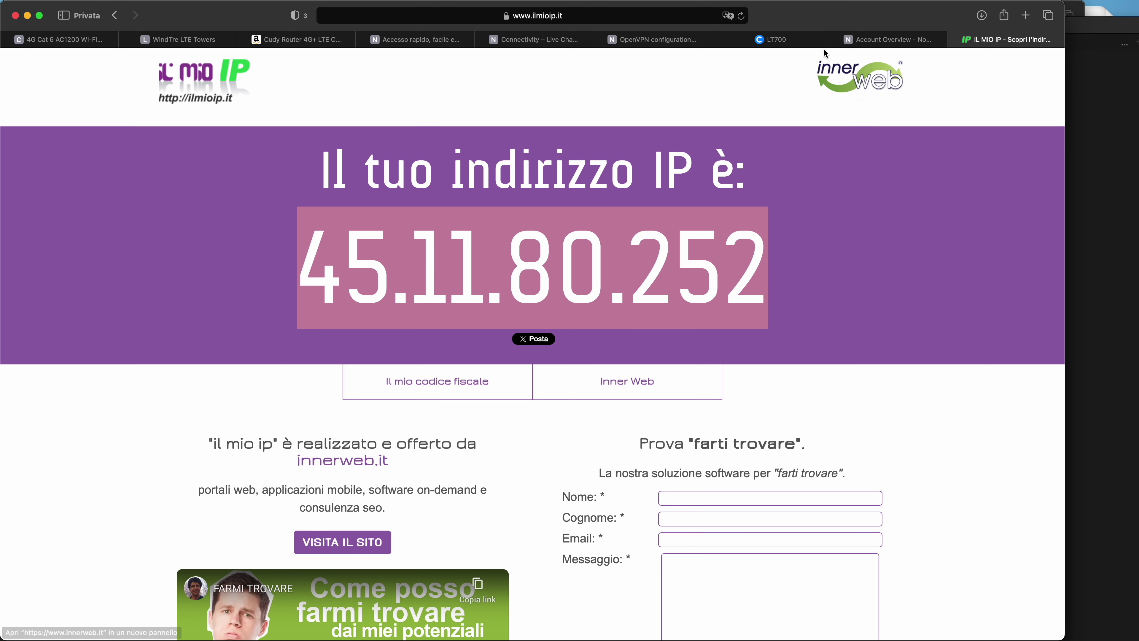
left_click(869, 178)
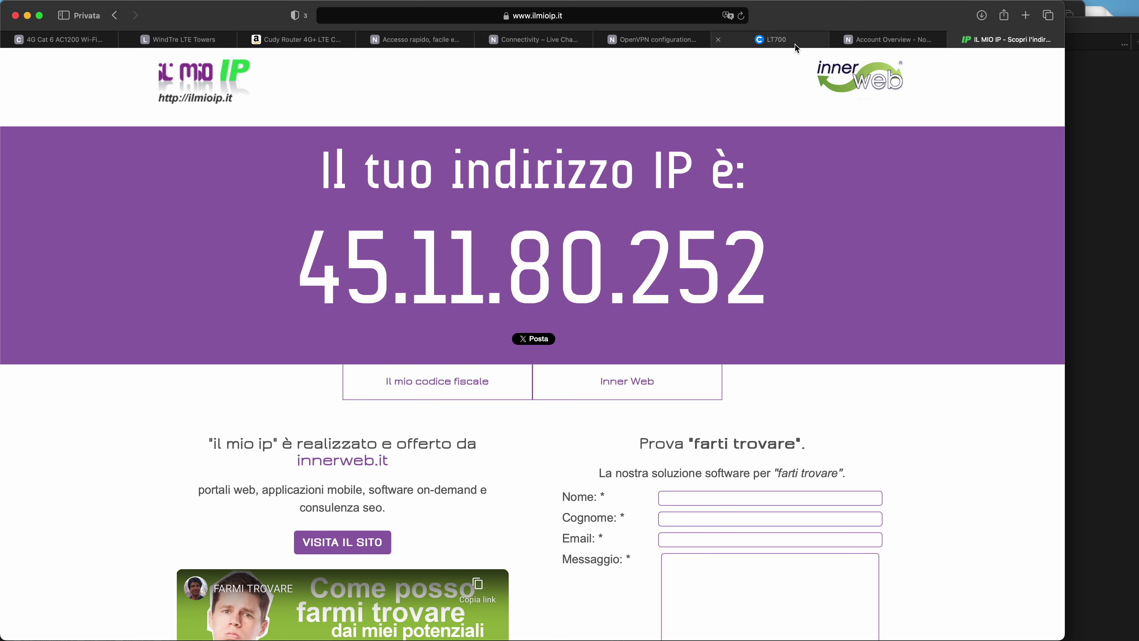
mouse_move(797, 48)
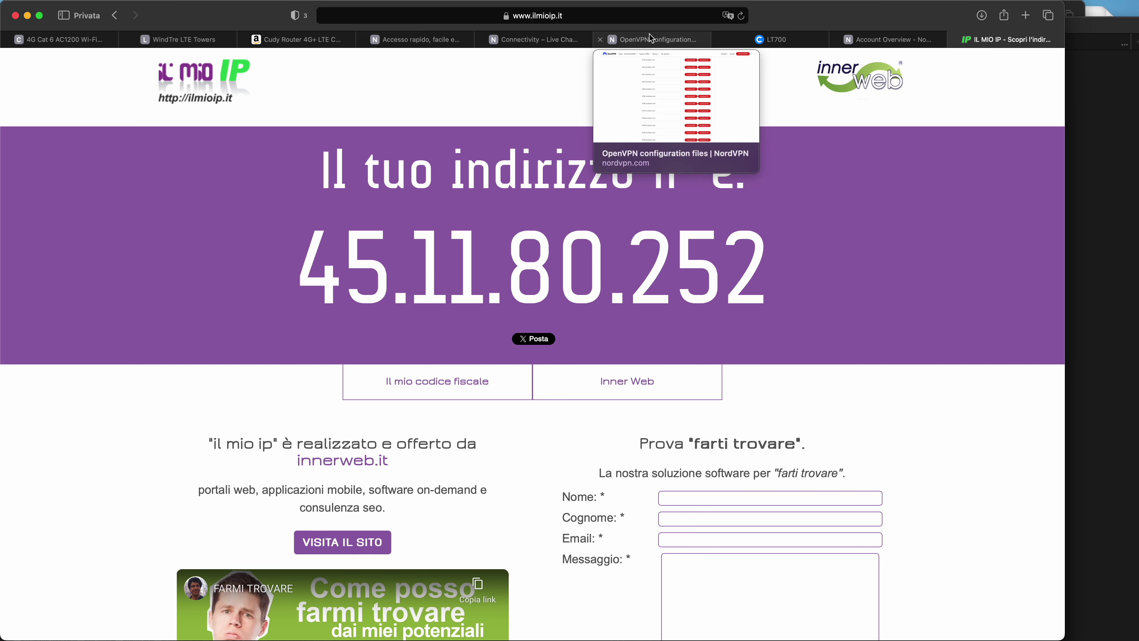
left_click(636, 40)
left_click(982, 40)
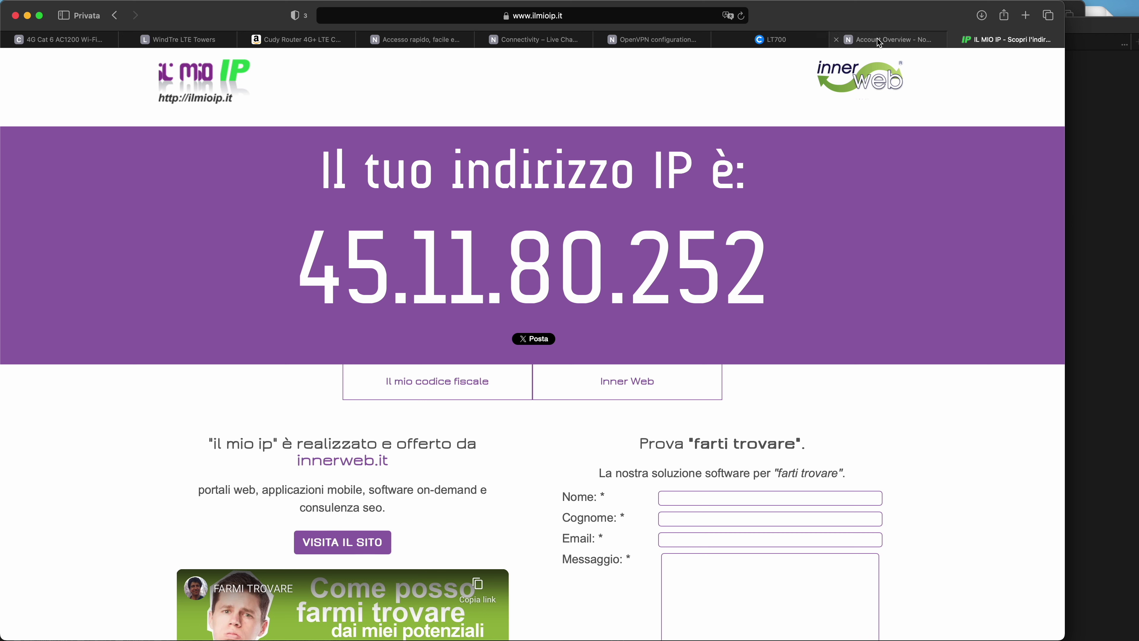
mouse_move(879, 43)
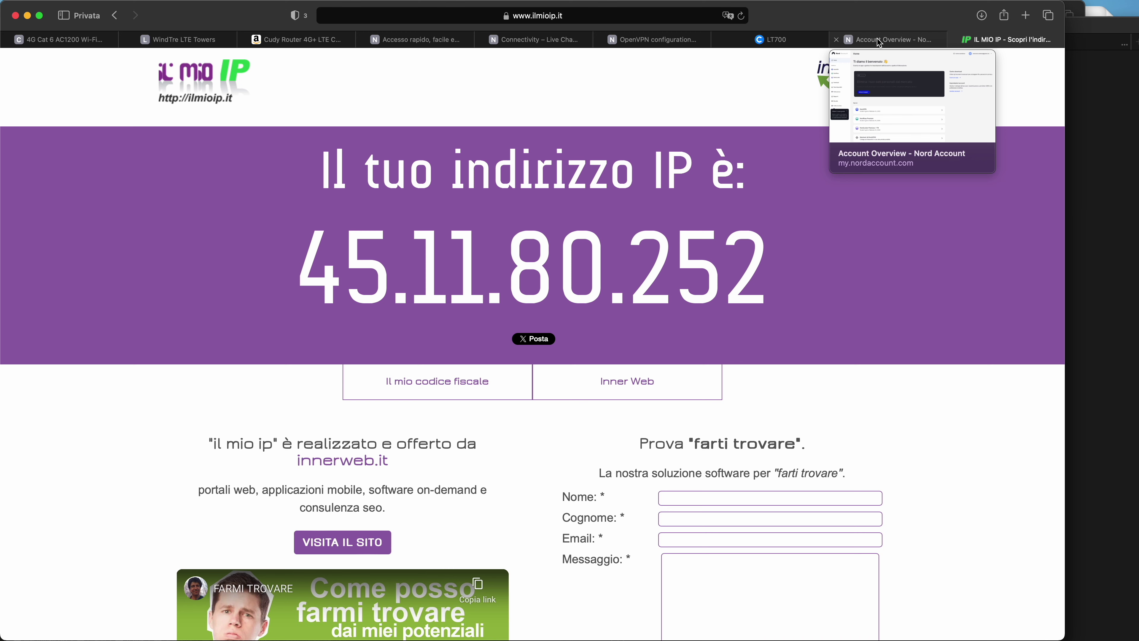
Switch off the VPN client with Salva & applica, then reload ilmioip.it
left_click(820, 45)
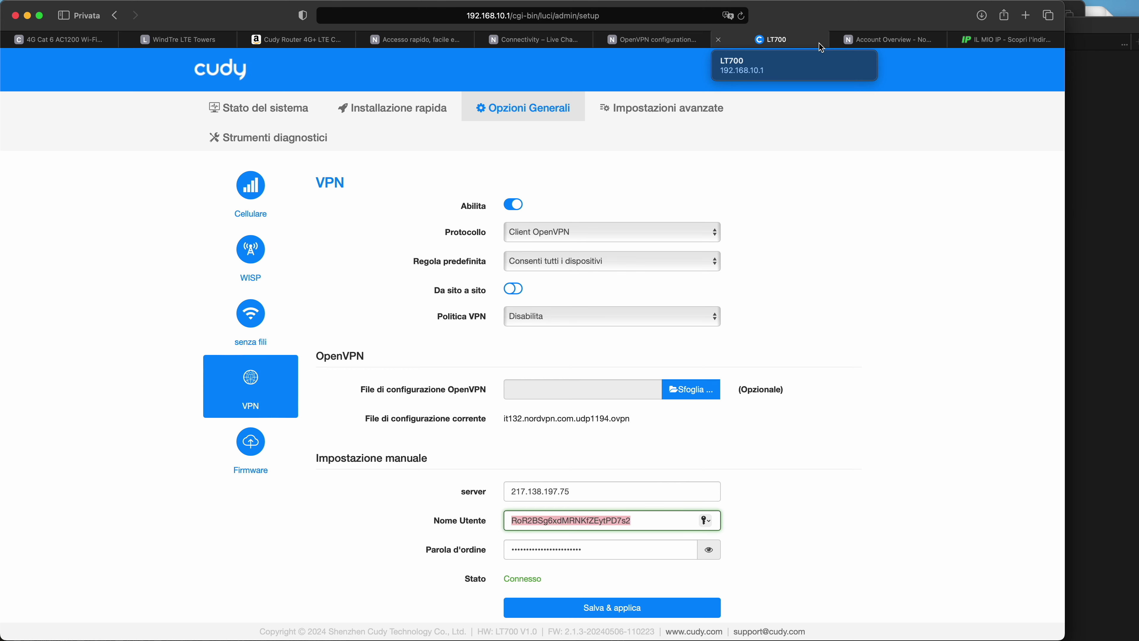
left_click(516, 206)
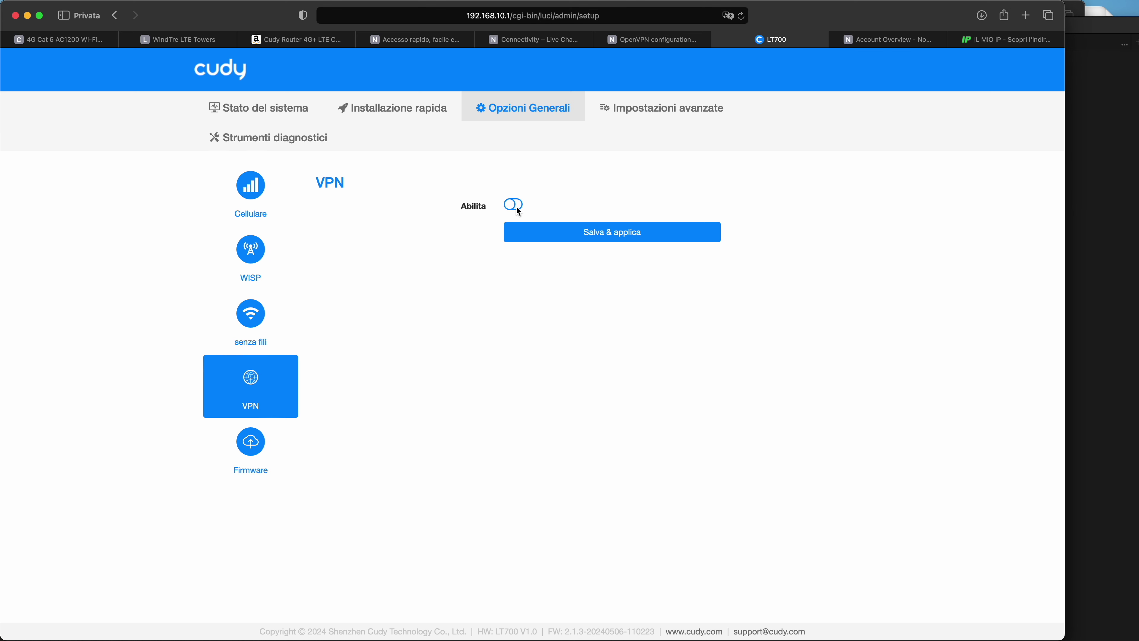
left_click(578, 238)
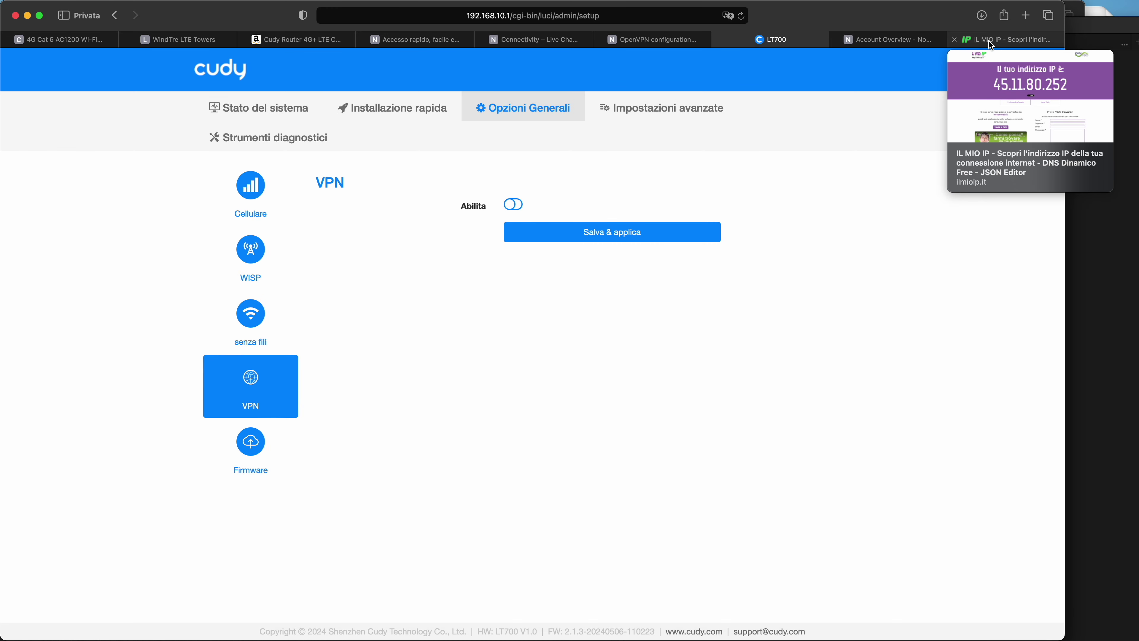
left_click(991, 43)
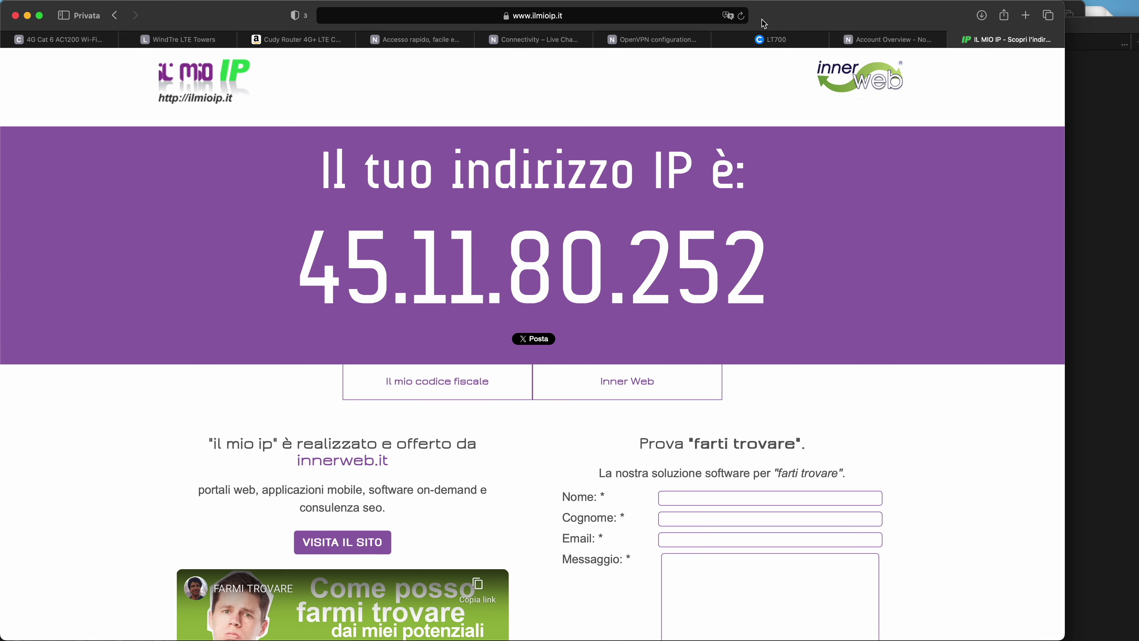
left_click(742, 17)
Run ping 1.1.1.1 in Terminal to test connectivity, then stop it
key("super+Tab")
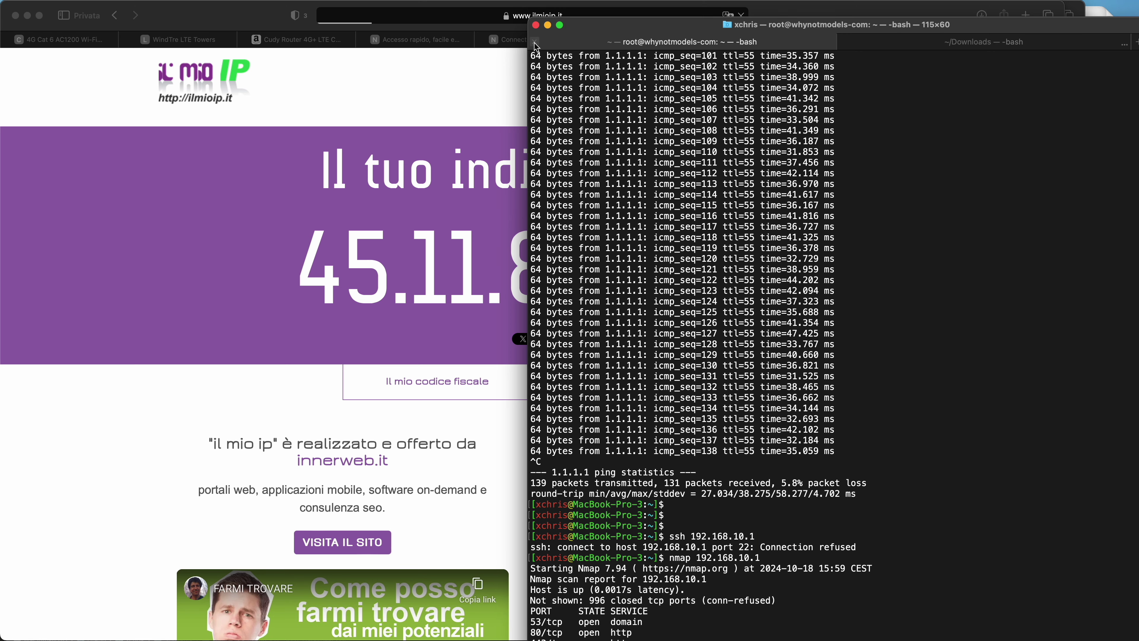
left_click_drag(531, 19, 547, 96)
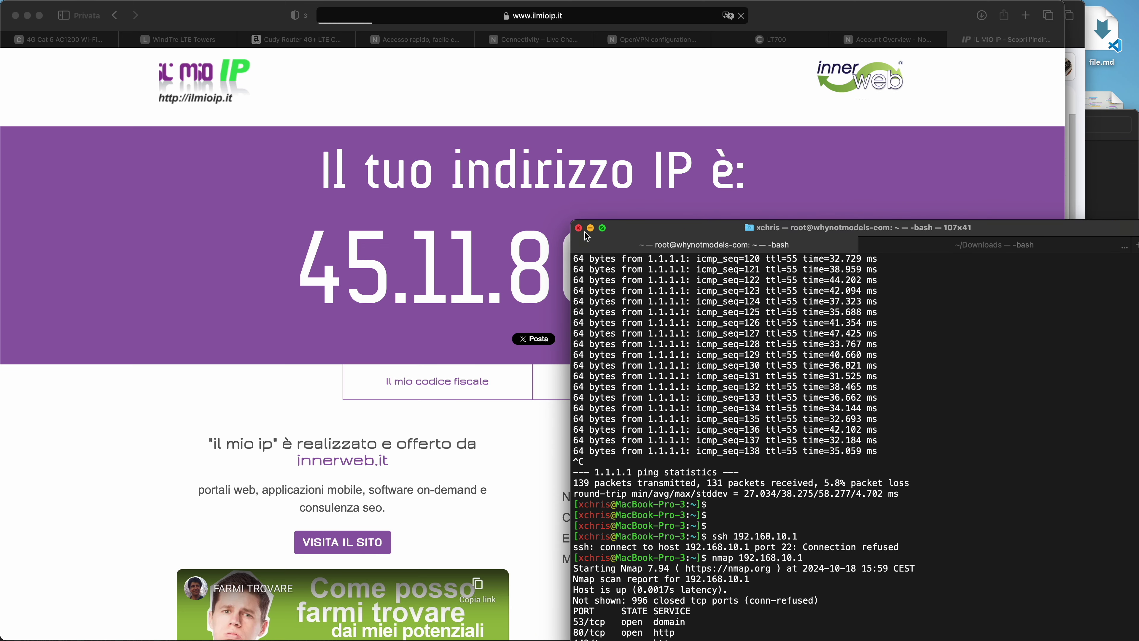
type("ping 1")
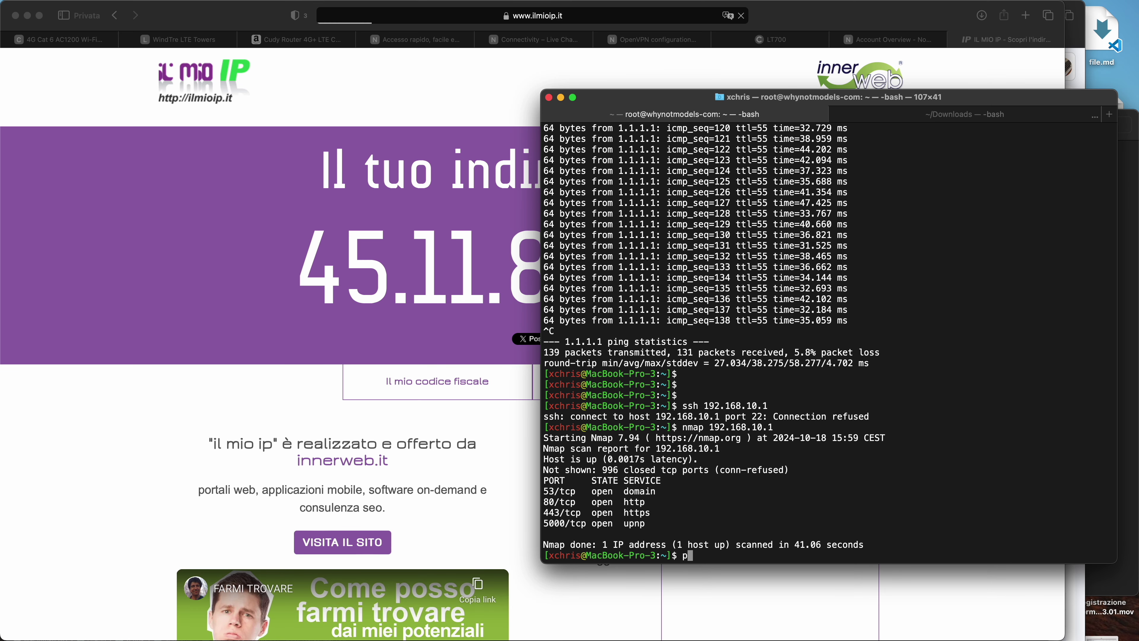
type(".1.1.1")
key("Return")
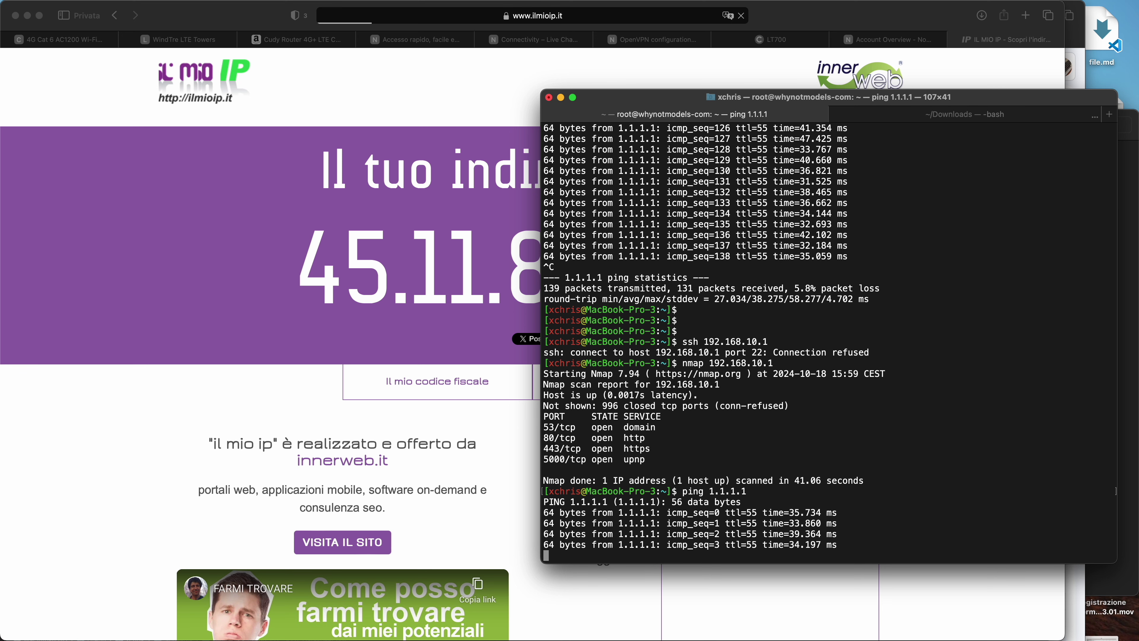
key("ctrl+c")
key("Return")
key("Return")
Reopen ilmioip.it in a new tab and read the new public IP 151.43.29.129
left_click(745, 20)
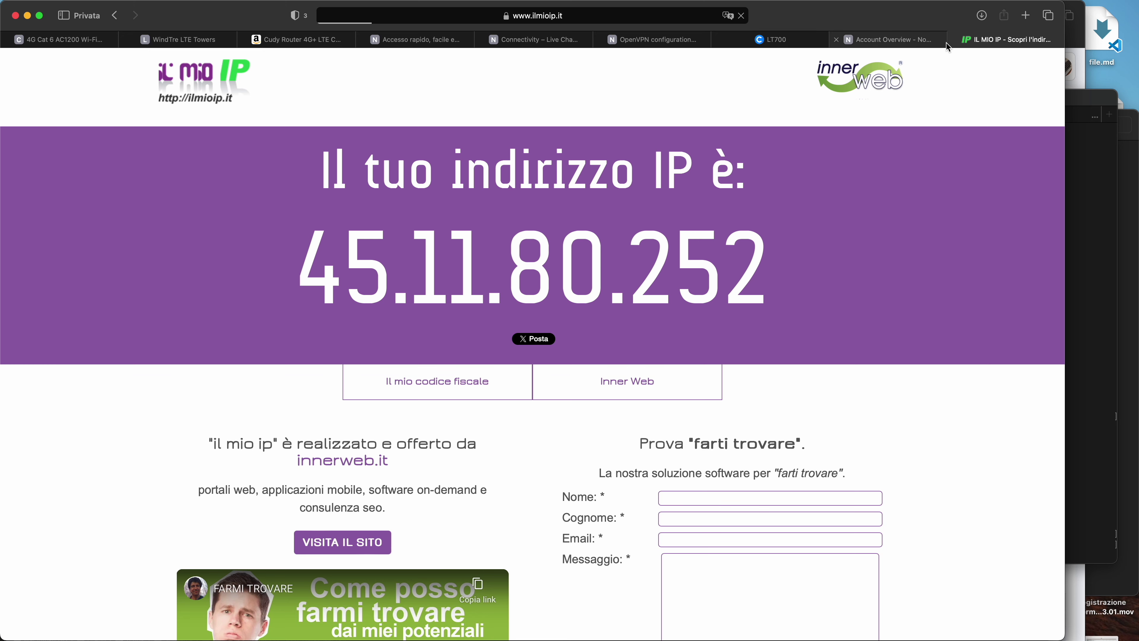
left_click(954, 40)
key("super+t")
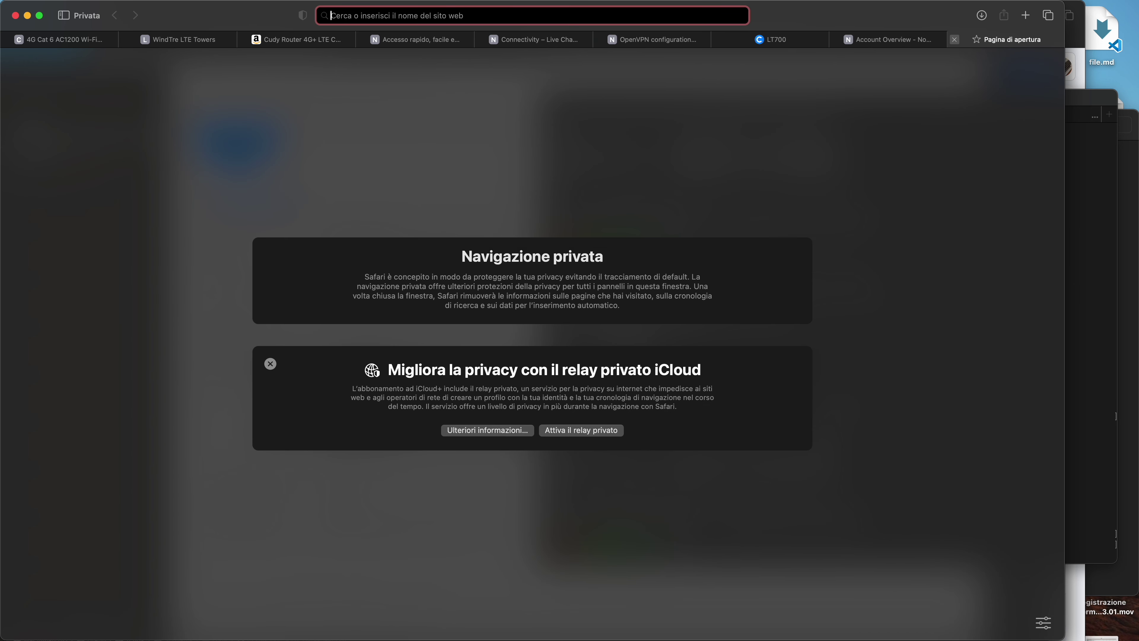
type("il")
key("Return")
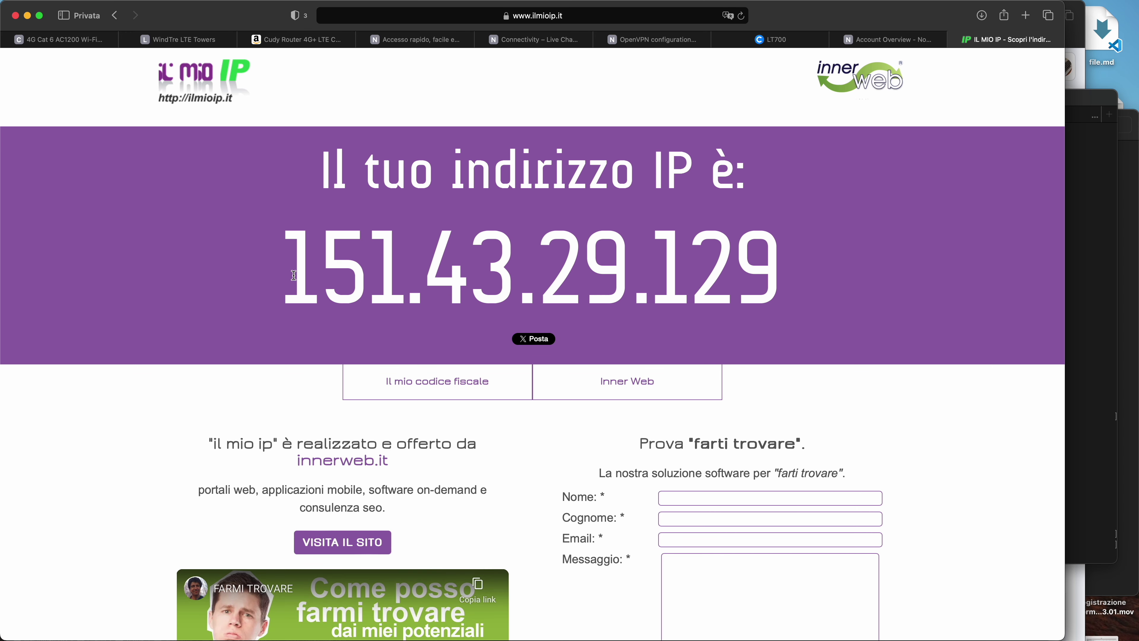
left_click_drag(294, 274, 814, 266)
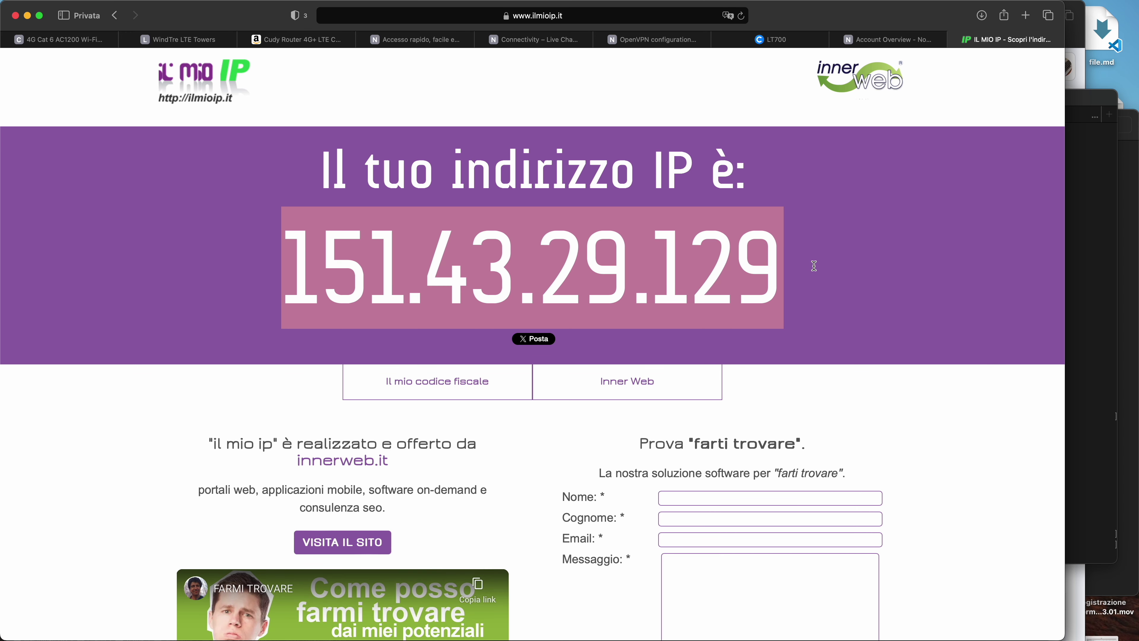
left_click(789, 42)
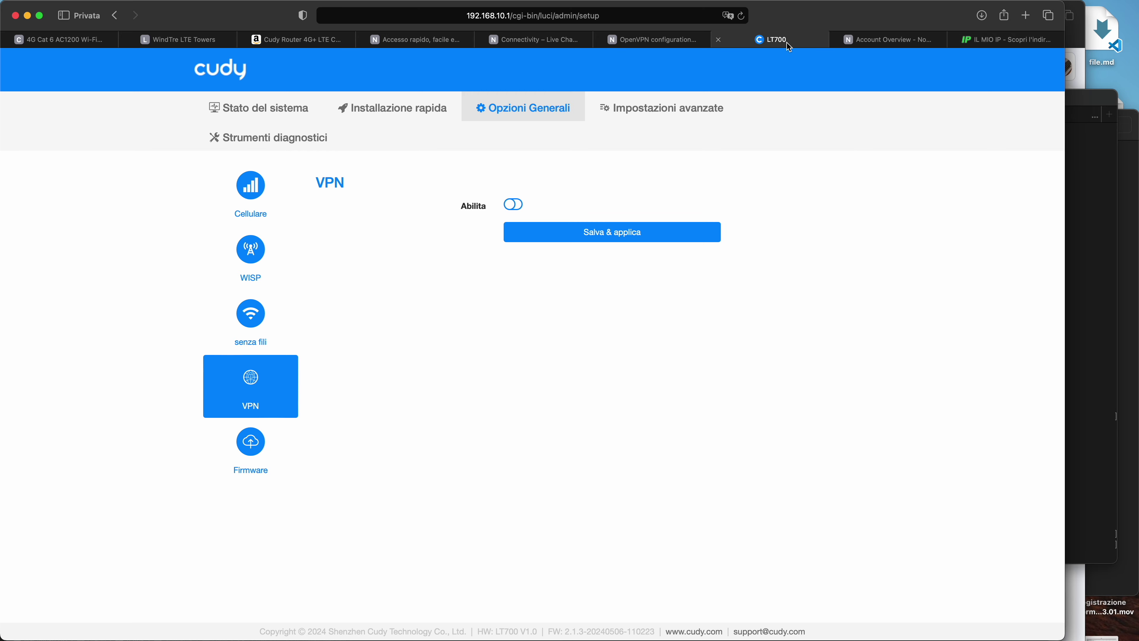
On the Cellulare AT command page, send AT+QCAINFO copied from the notes
left_click(251, 109)
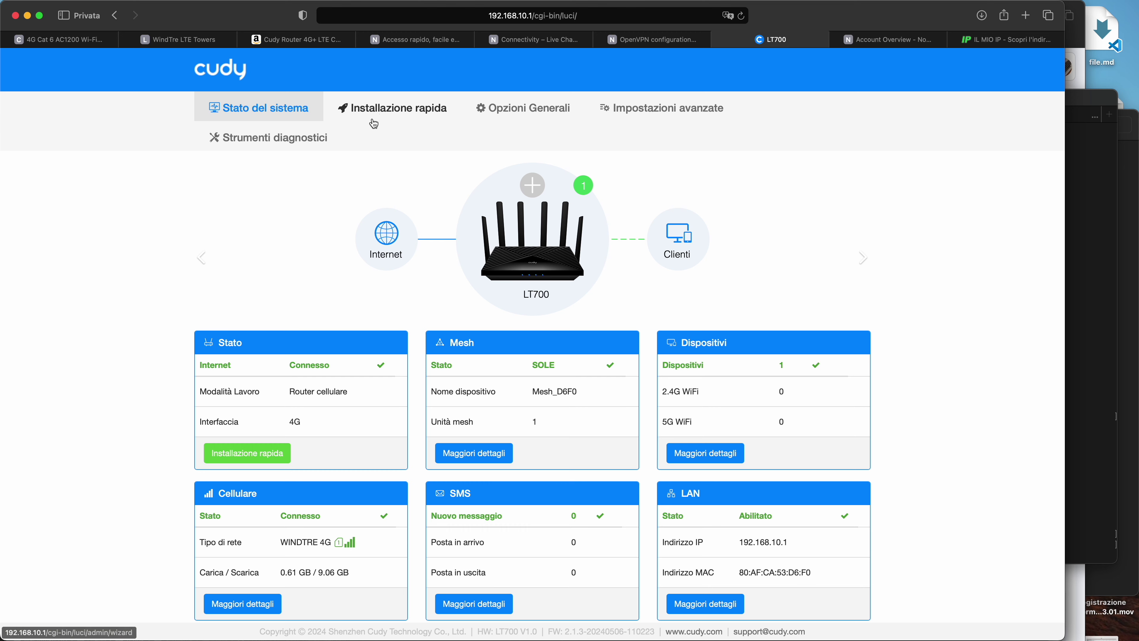
left_click(495, 118)
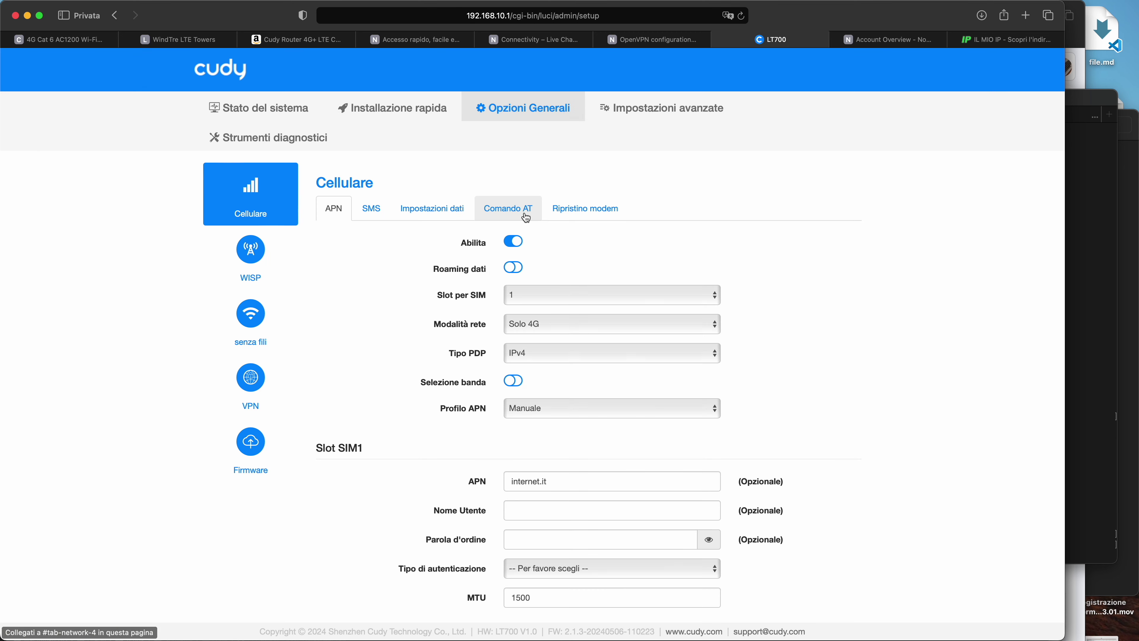
left_click(526, 214)
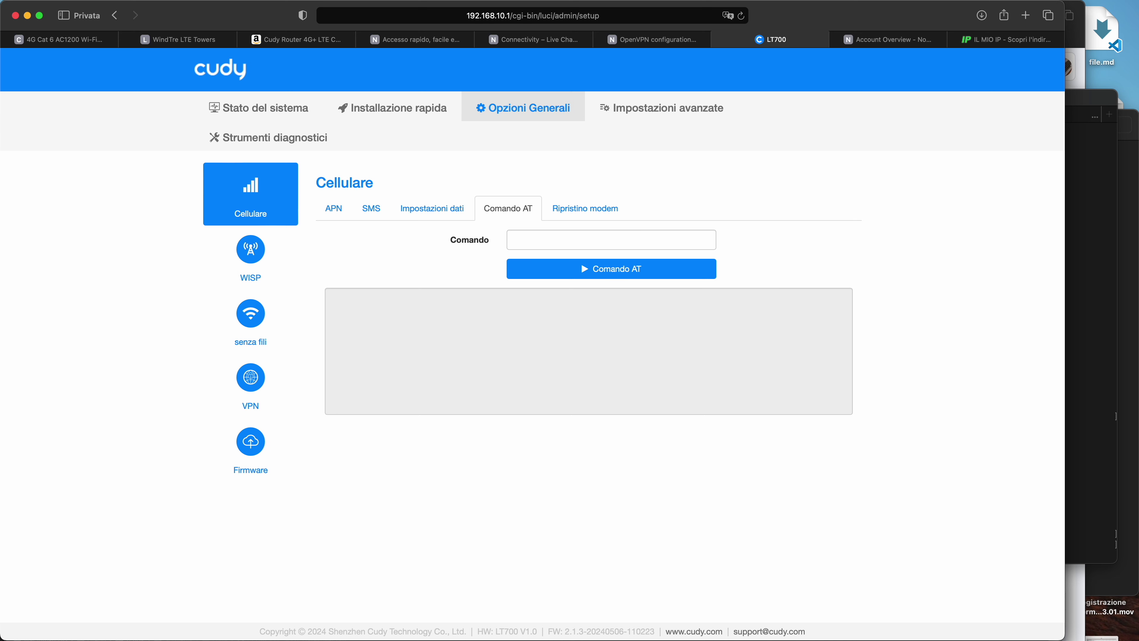
key("super+Tab")
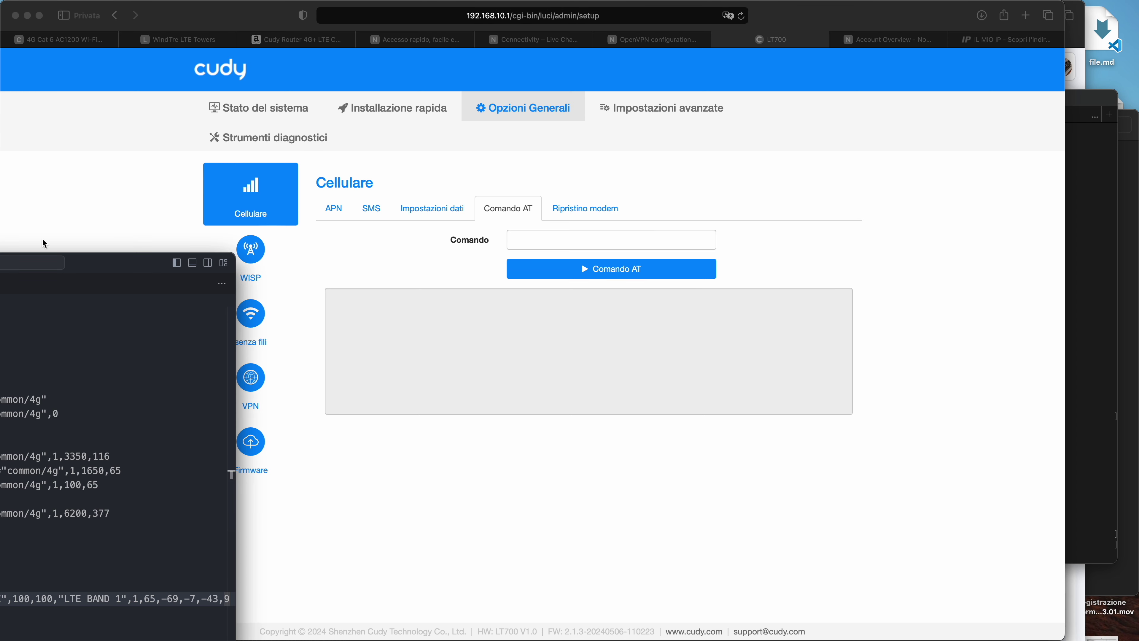
left_click_drag(116, 256, 256, 158)
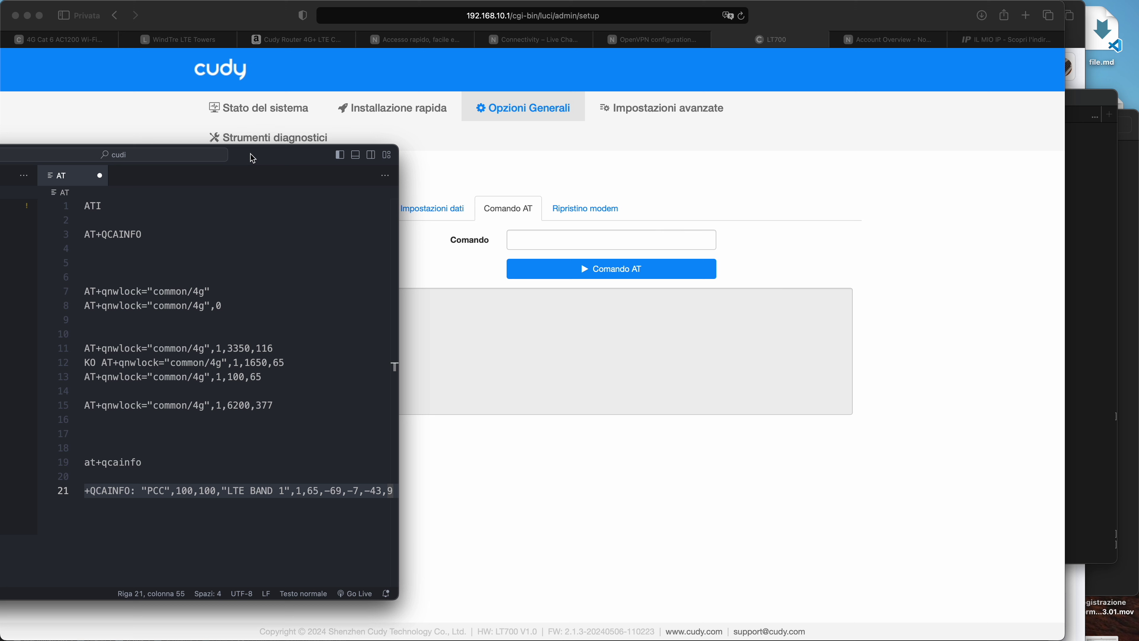
left_click(84, 209)
triple_click(104, 241)
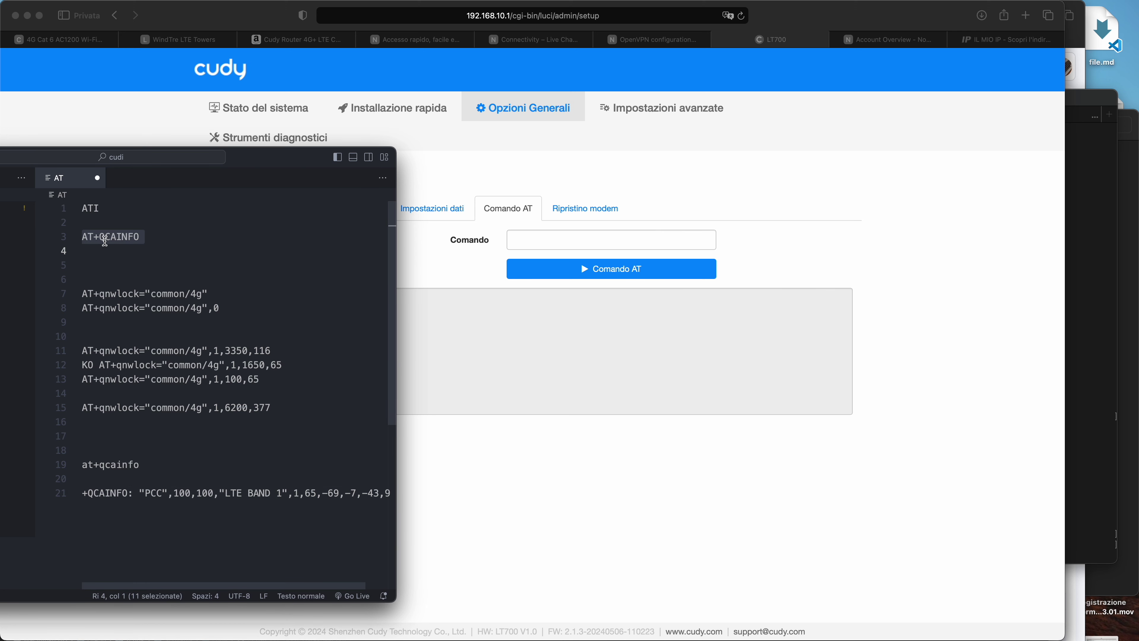
key("super+c")
left_click(555, 242)
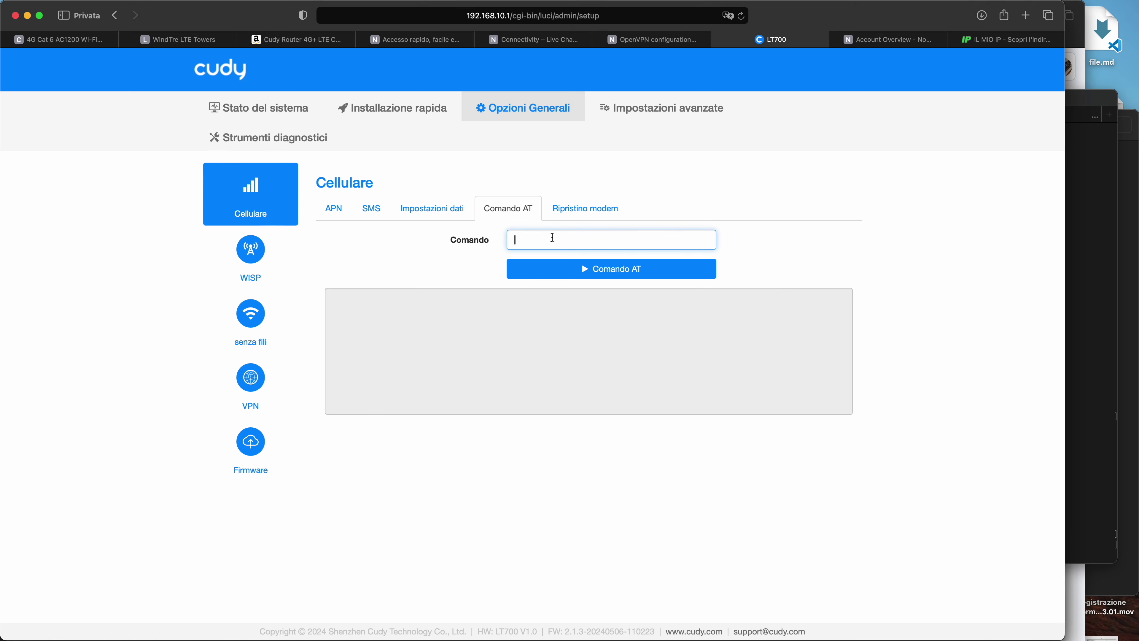
key("super+v")
left_click(605, 278)
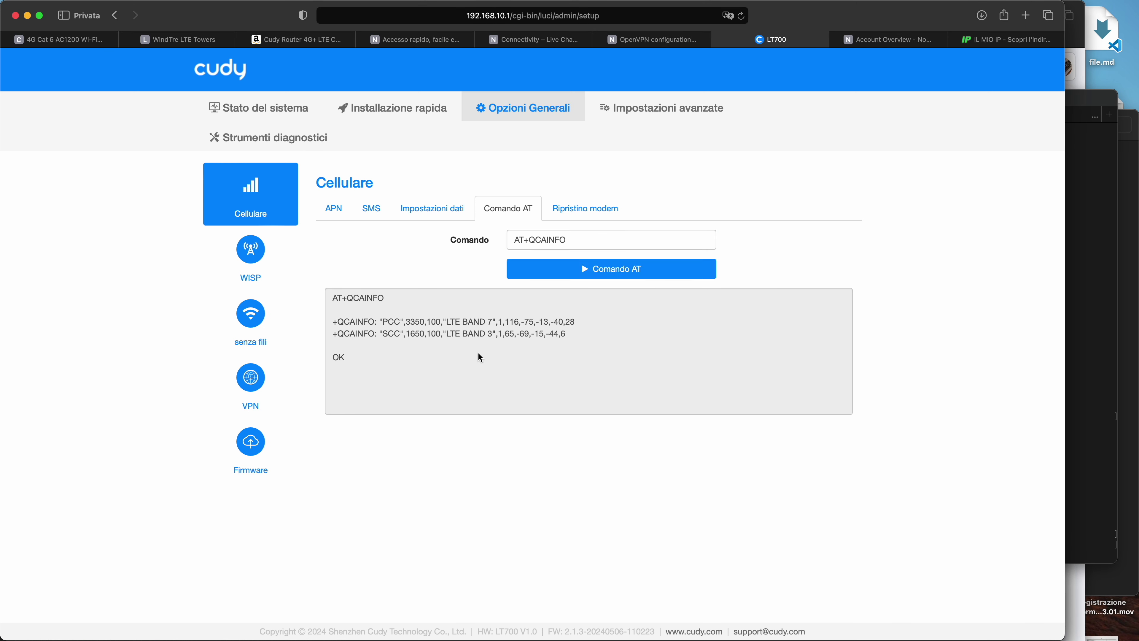
Pick out the PCC values 3350 and 116 and the SCC channel 1650 in the reply
left_click(411, 318)
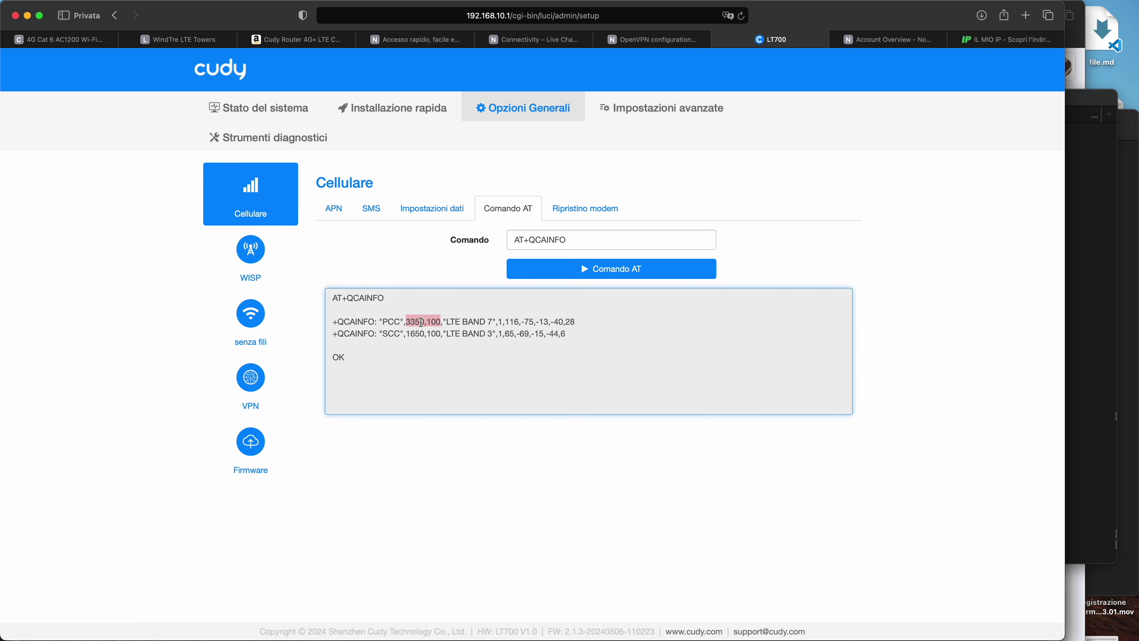
left_click(411, 320)
double_click(413, 321)
left_click(509, 321)
double_click(511, 322)
double_click(420, 334)
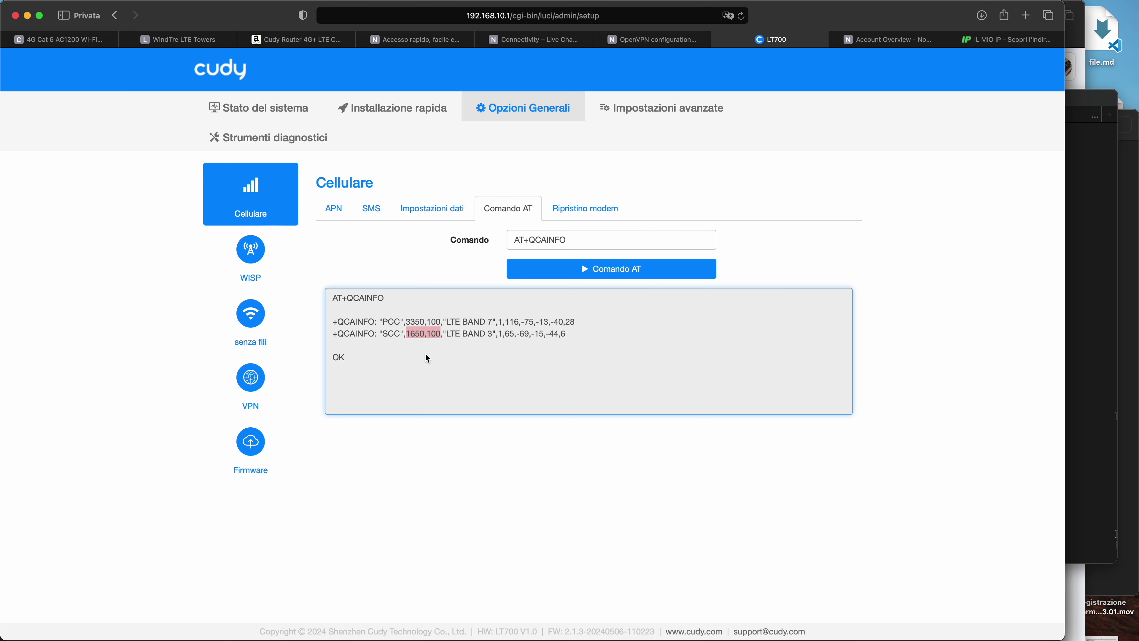
key("super+Tab")
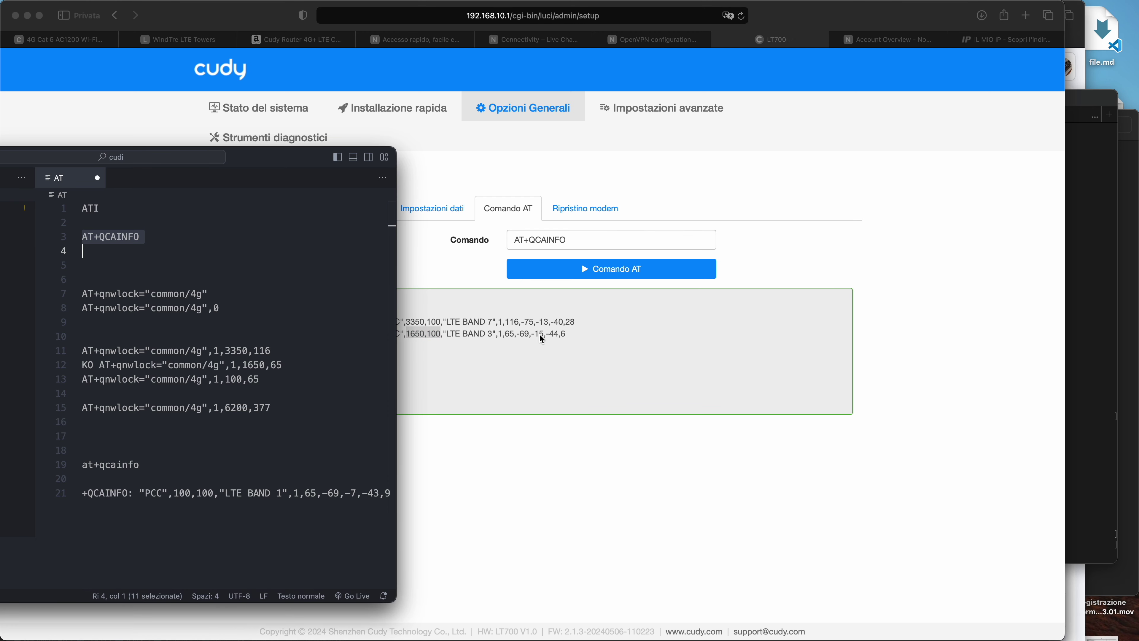